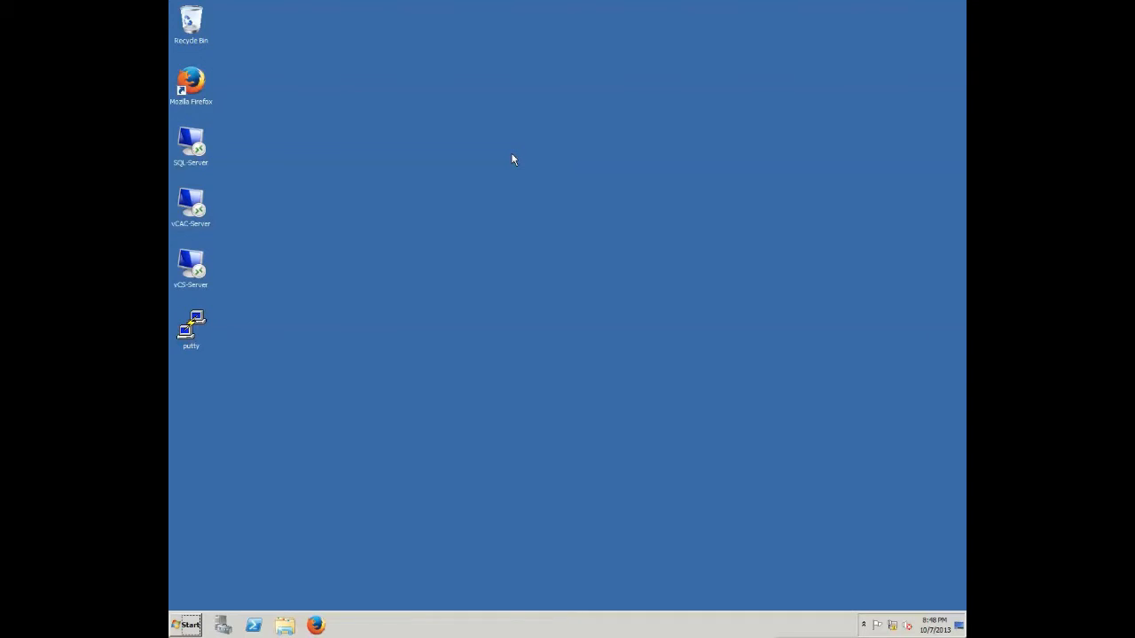
- Connect to vCAC-Server over Remote Desktop and sign in with the admin account's password
{"action": "left_click", "coordinate": [187, 203]}
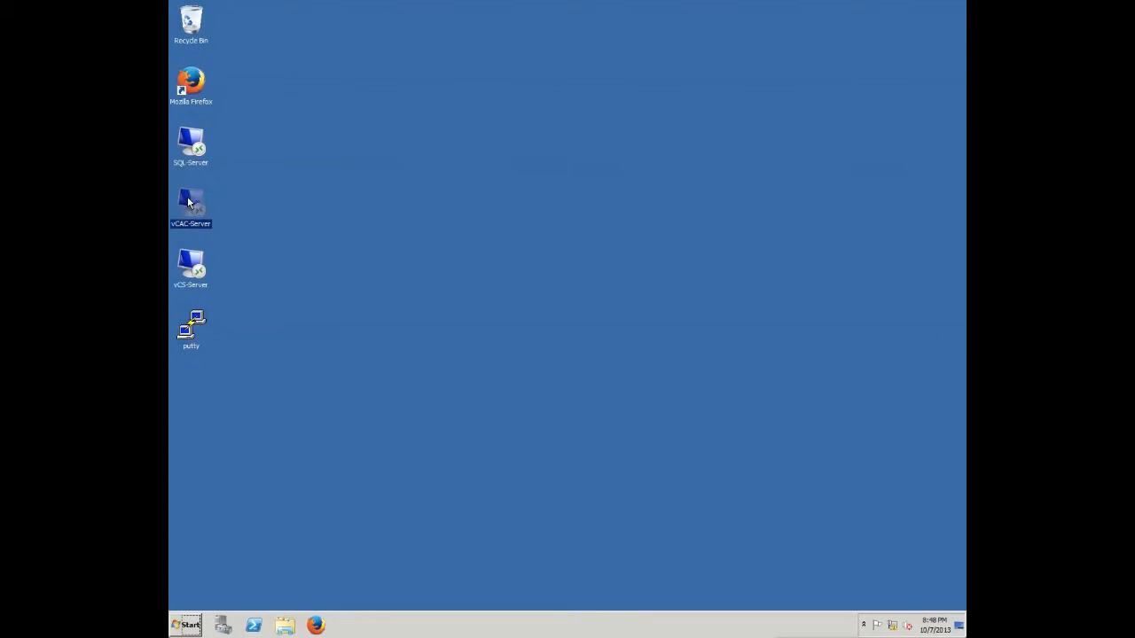
{"action": "double_click", "coordinate": [188, 203]}
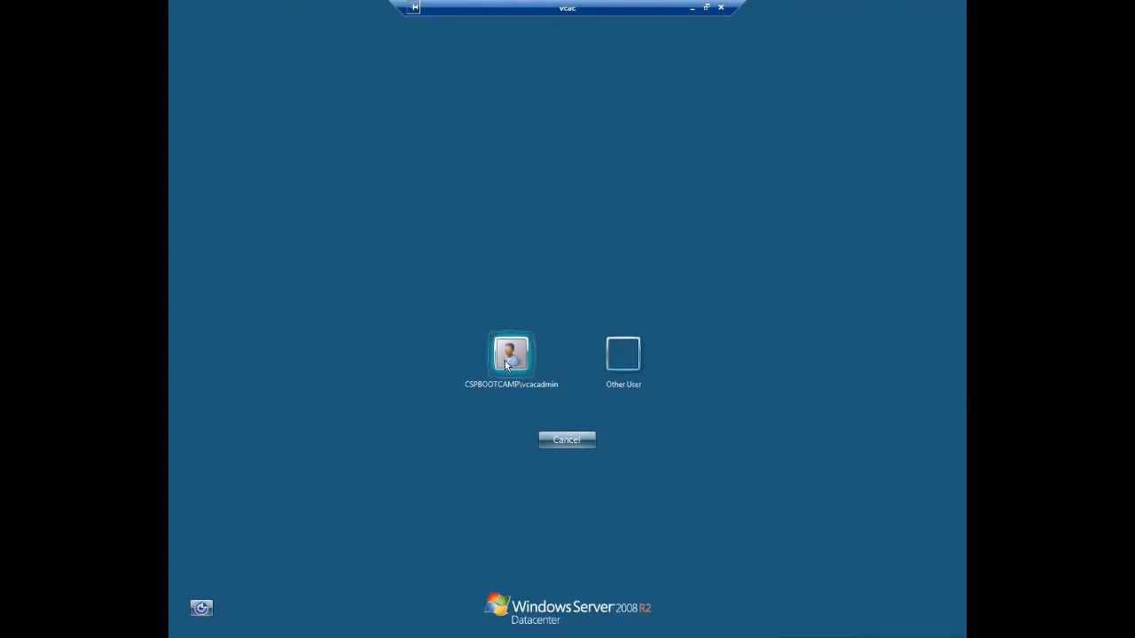
{"action": "left_click", "coordinate": [506, 359]}
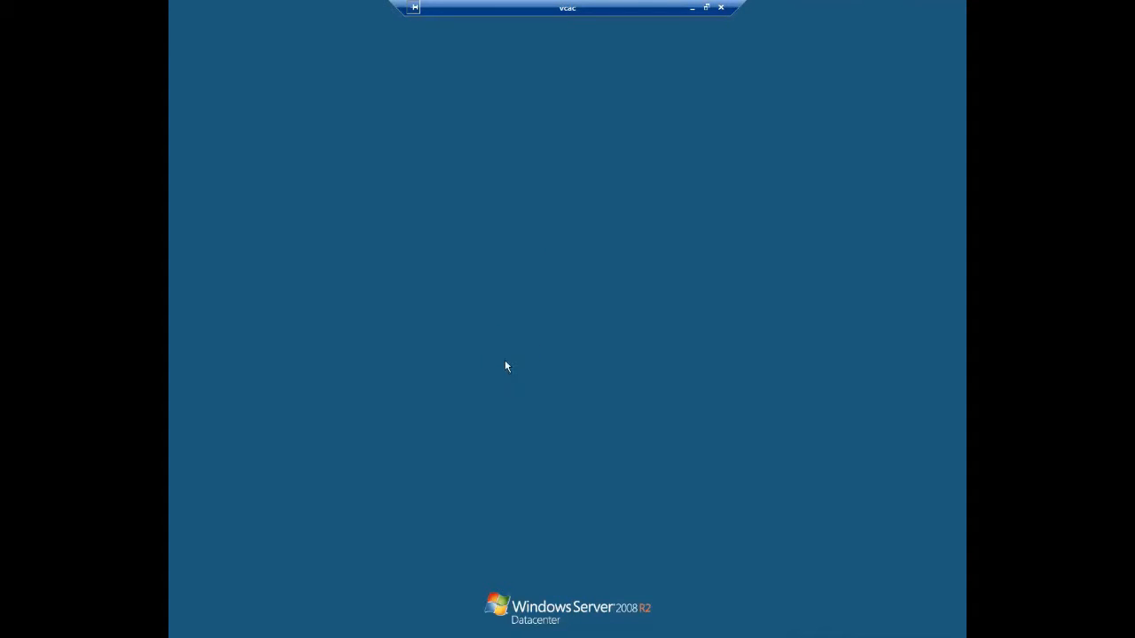
{"action": "type", "text": "V"}
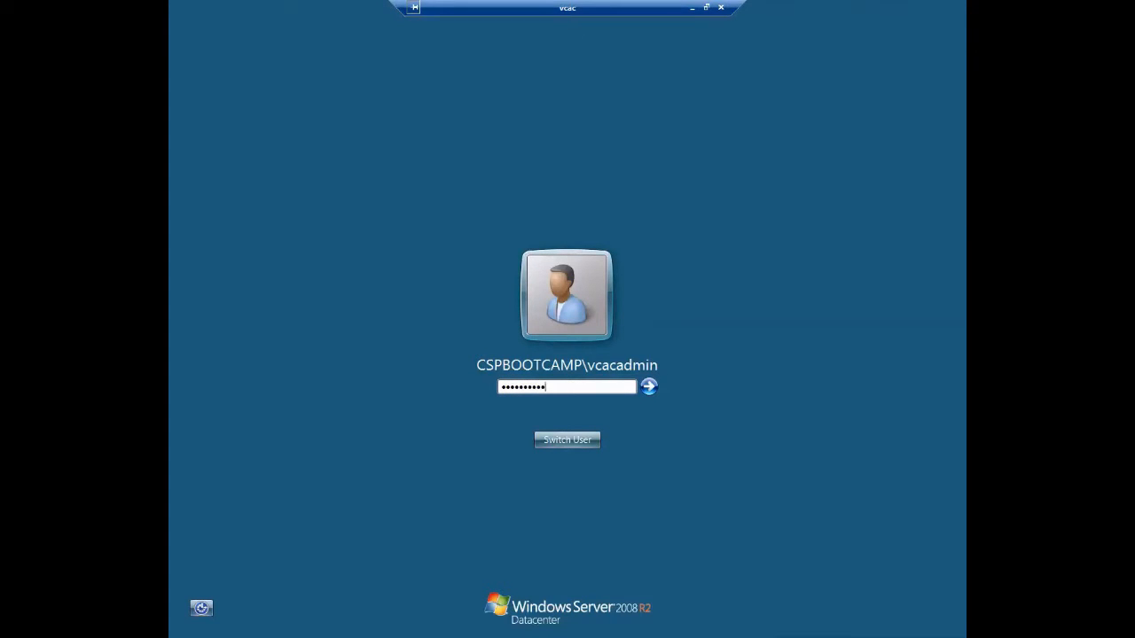
{"action": "key", "text": "Return"}
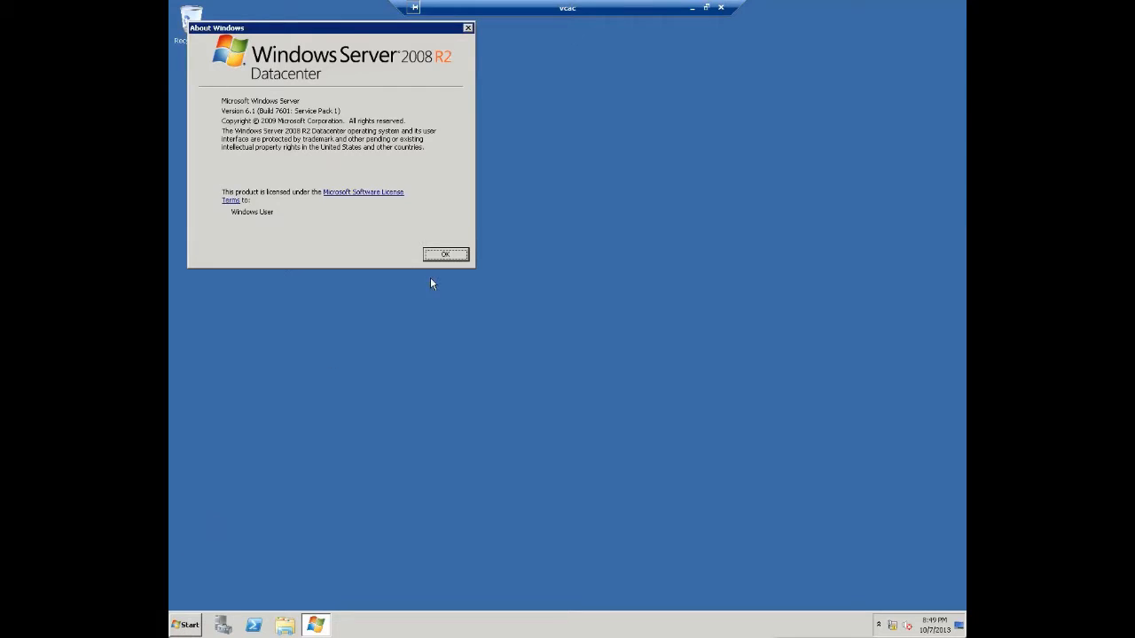
- Dismiss About Windows, check Control Panel's Programs category, then bring up Server Manager
{"action": "left_click", "coordinate": [439, 255]}
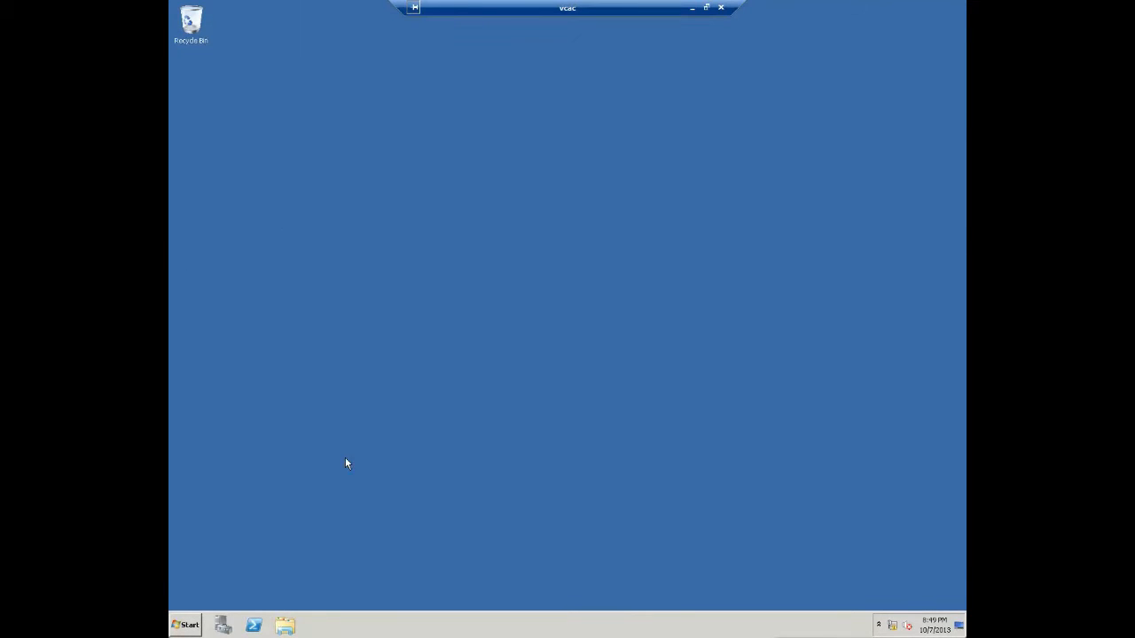
{"action": "left_click", "coordinate": [191, 626]}
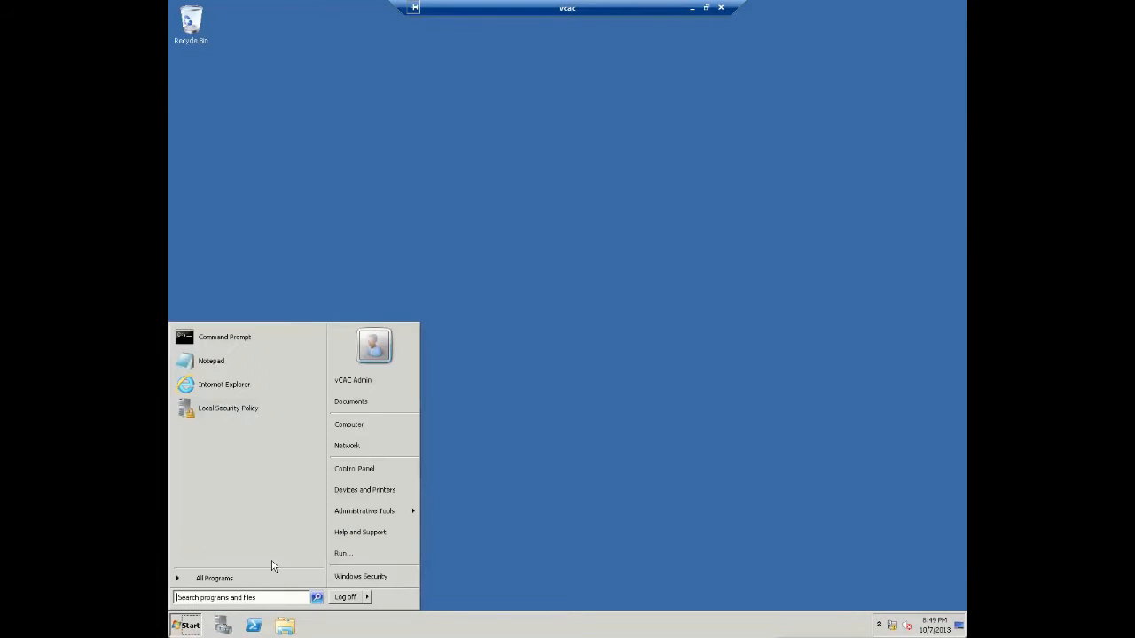
{"action": "left_click", "coordinate": [376, 468]}
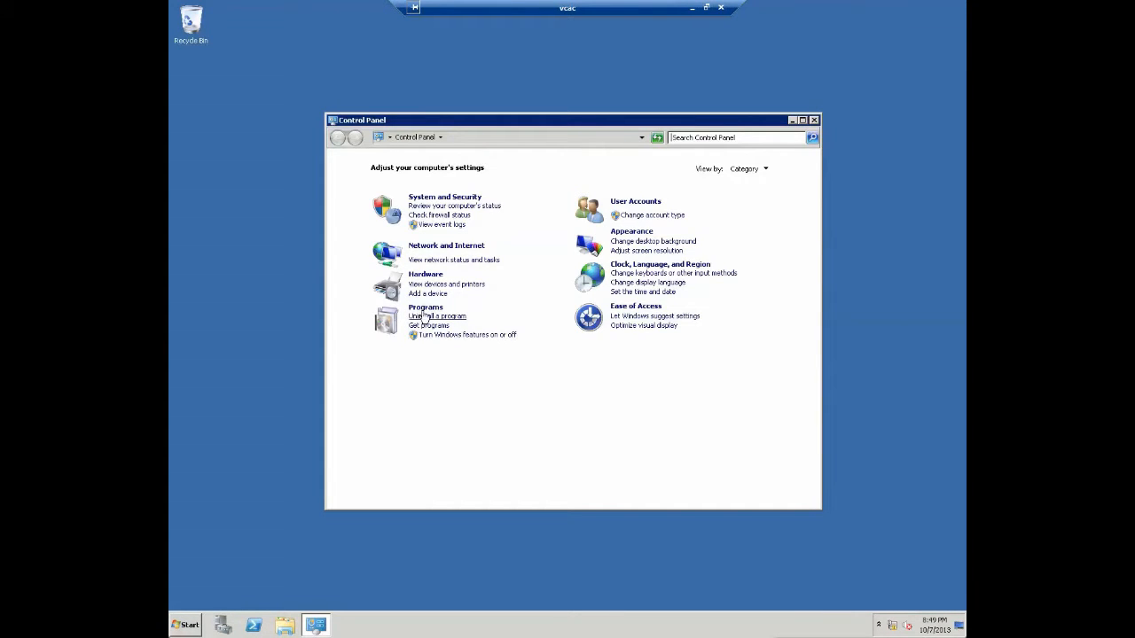
{"action": "left_click", "coordinate": [424, 316]}
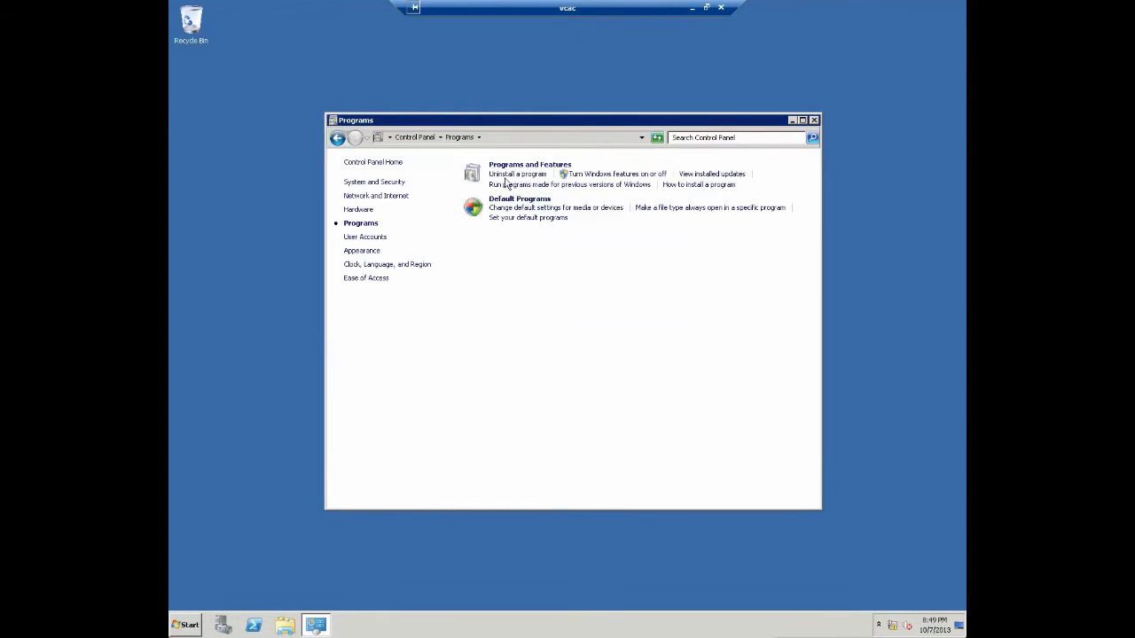
{"action": "key", "text": "alt+F4"}
{"action": "left_click", "coordinate": [222, 625]}
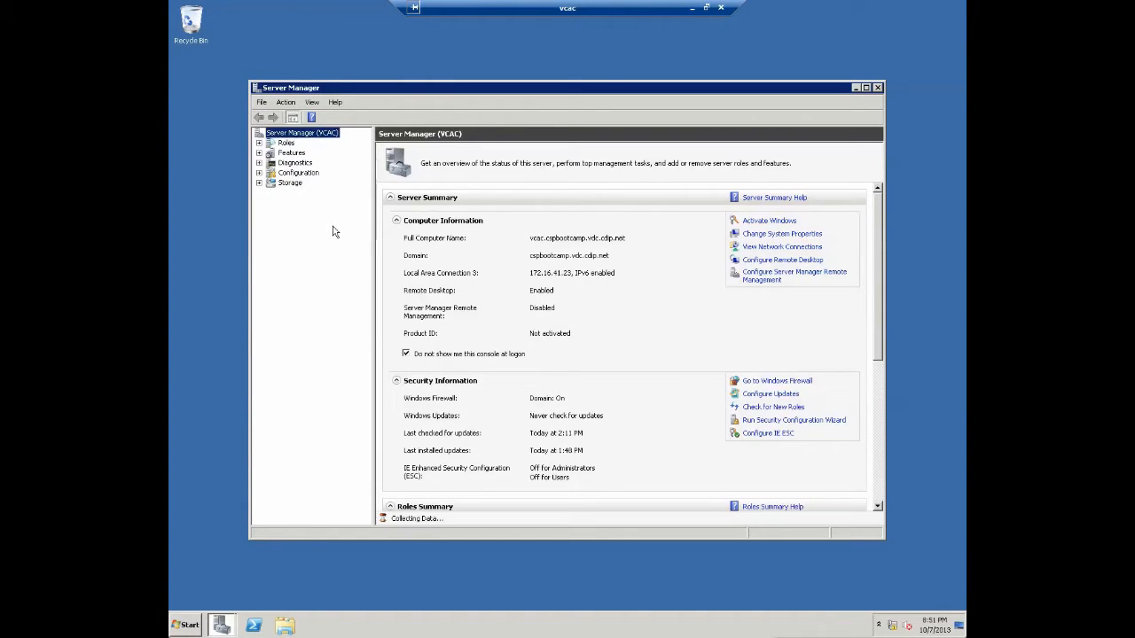
- Expand Roles and select Web Server (IIS) to see its summary: 4 services running, 1 stopped
{"action": "left_click", "coordinate": [541, 245]}
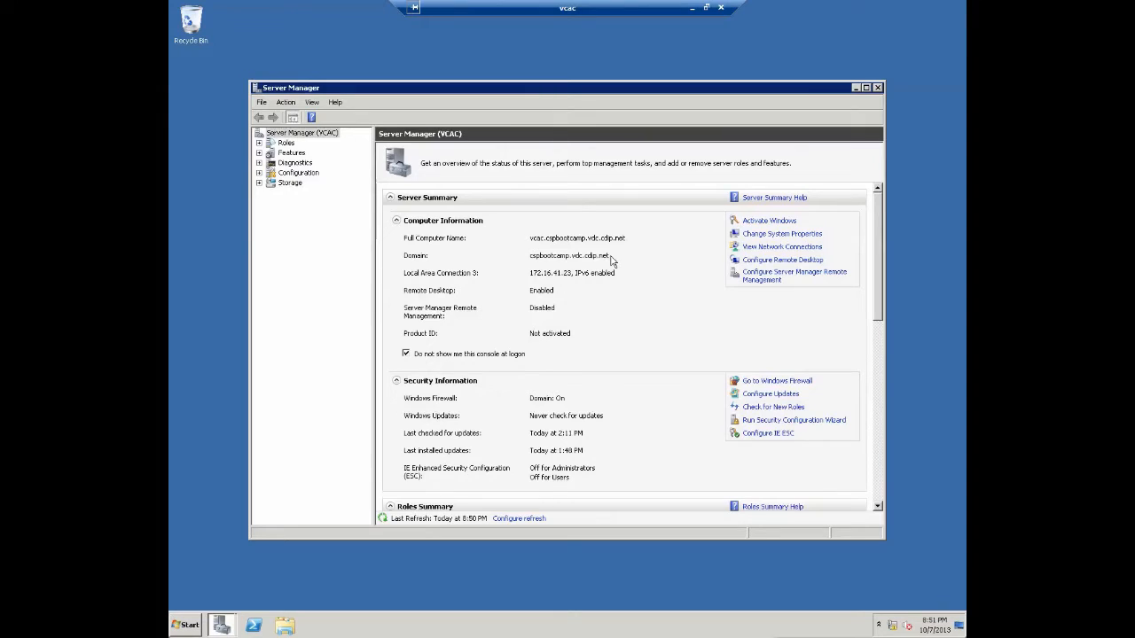
{"action": "left_click", "coordinate": [258, 143]}
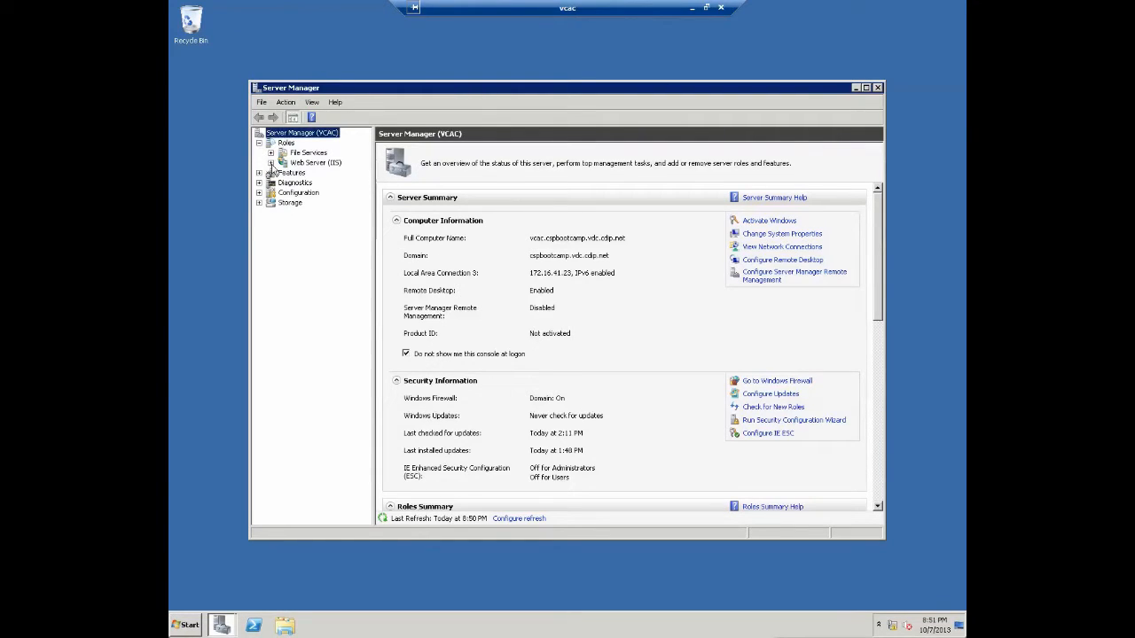
{"action": "left_click", "coordinate": [271, 163]}
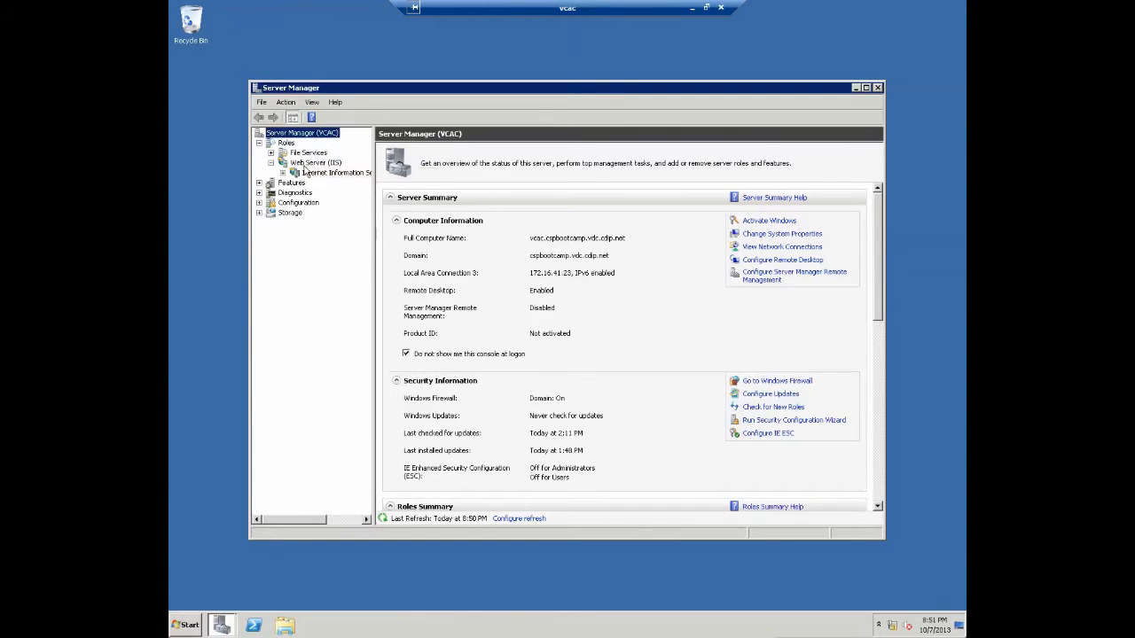
{"action": "left_click", "coordinate": [312, 164]}
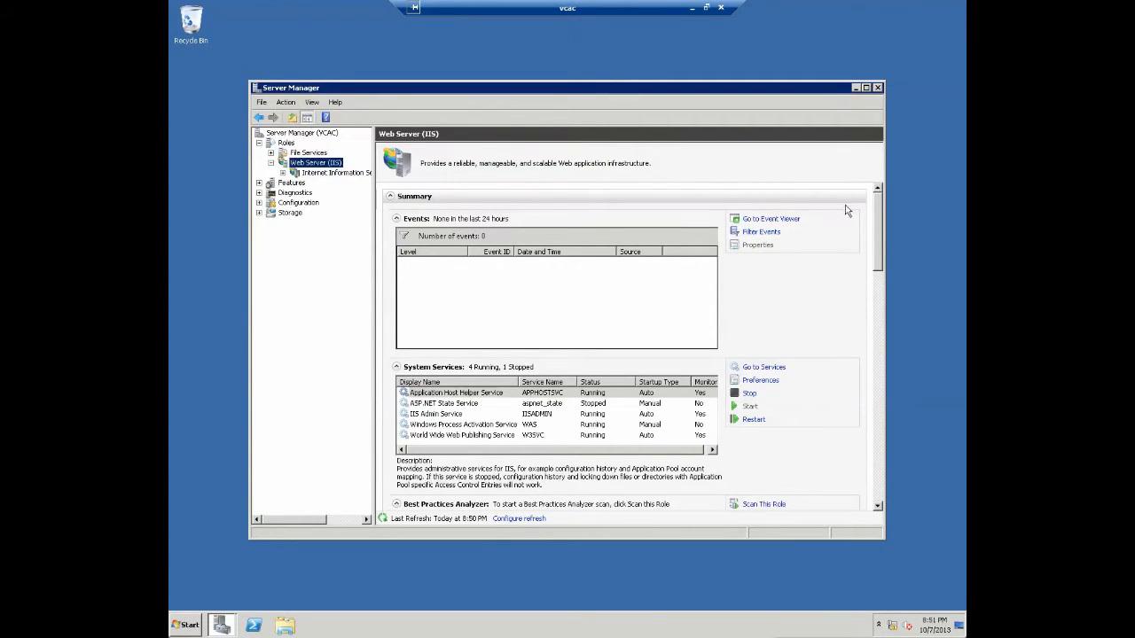
- Confirm Static Content, HTTP Redirection, ASP.NET, .NET Extensibility, ASP and Server Side Includes are installed
{"action": "left_click_drag", "start_coordinate": [878, 222], "coordinate": [876, 310]}
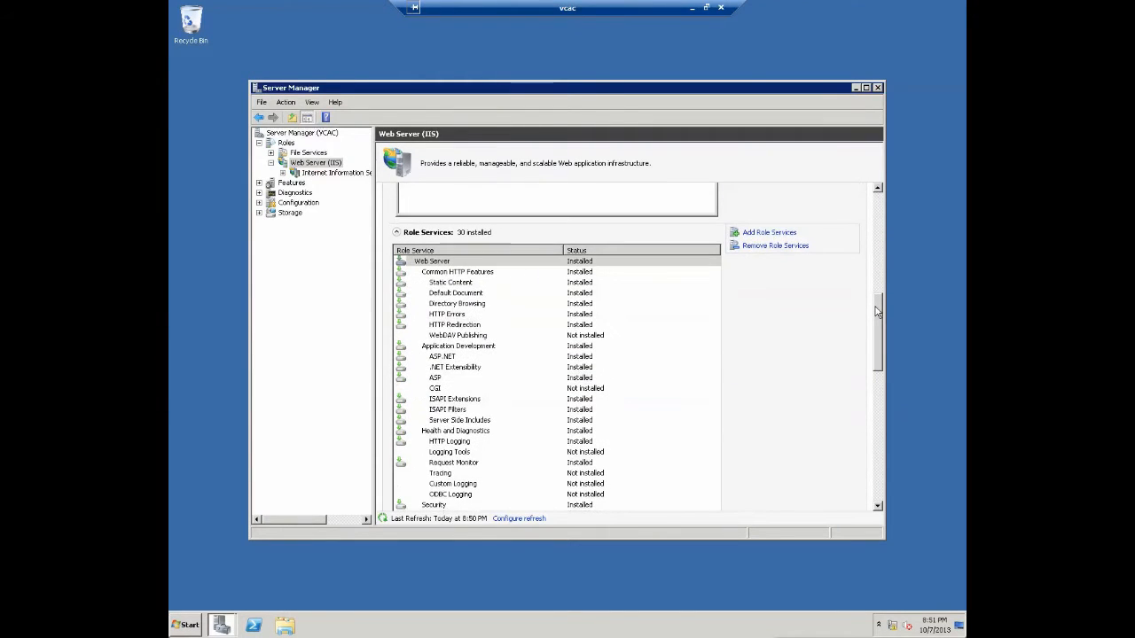
{"action": "left_click", "coordinate": [468, 283]}
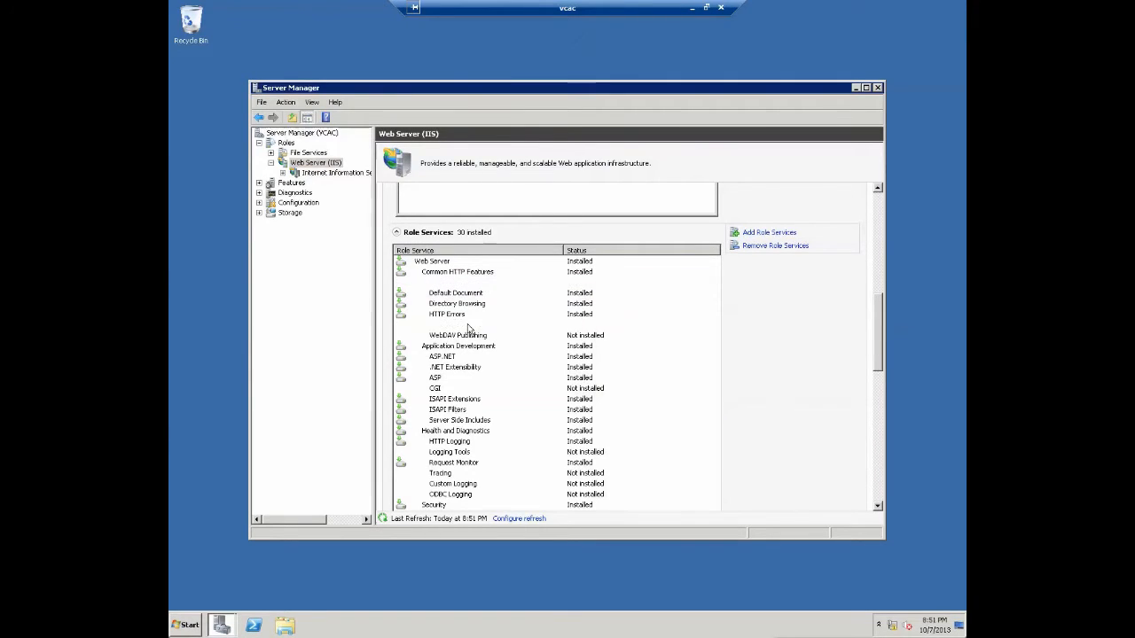
{"action": "left_click", "coordinate": [468, 325]}
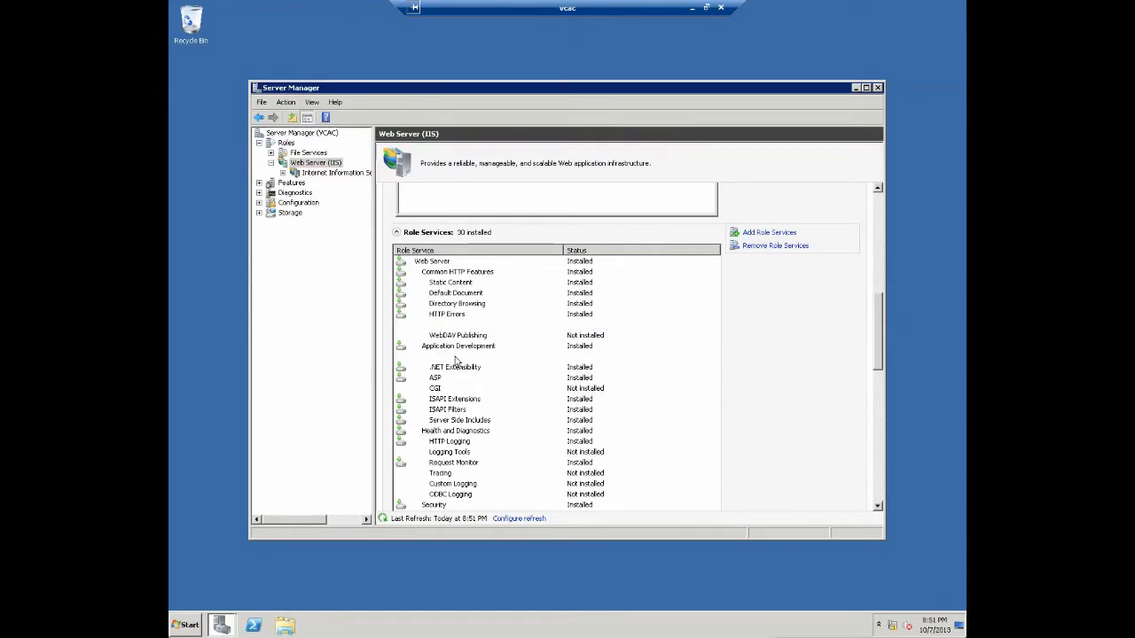
{"action": "left_click", "coordinate": [455, 358]}
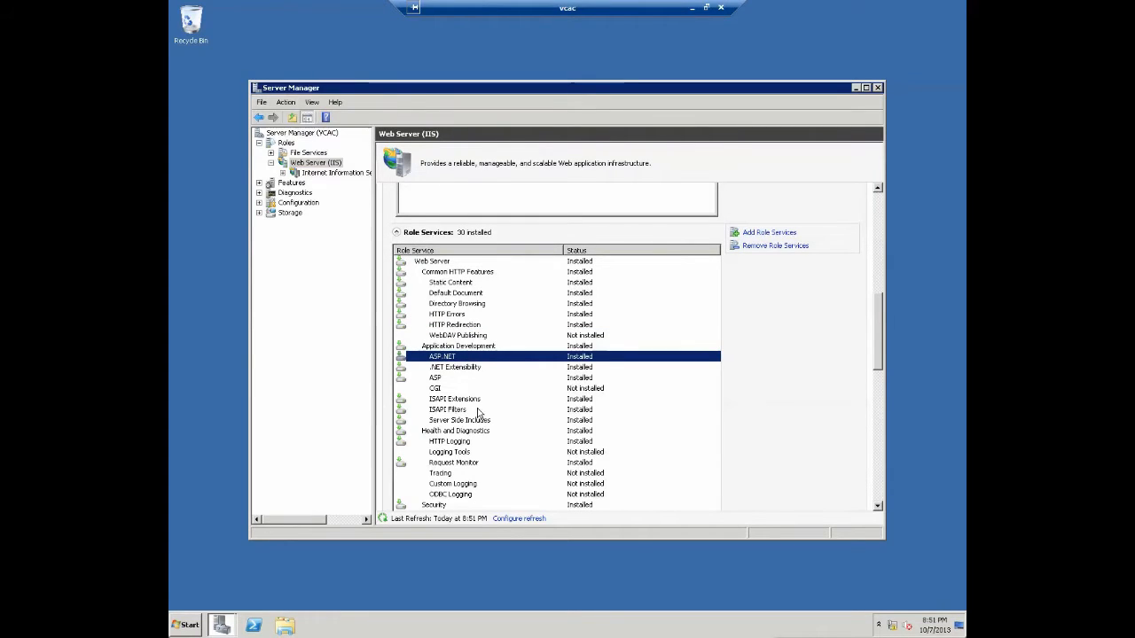
{"action": "left_click", "coordinate": [464, 369]}
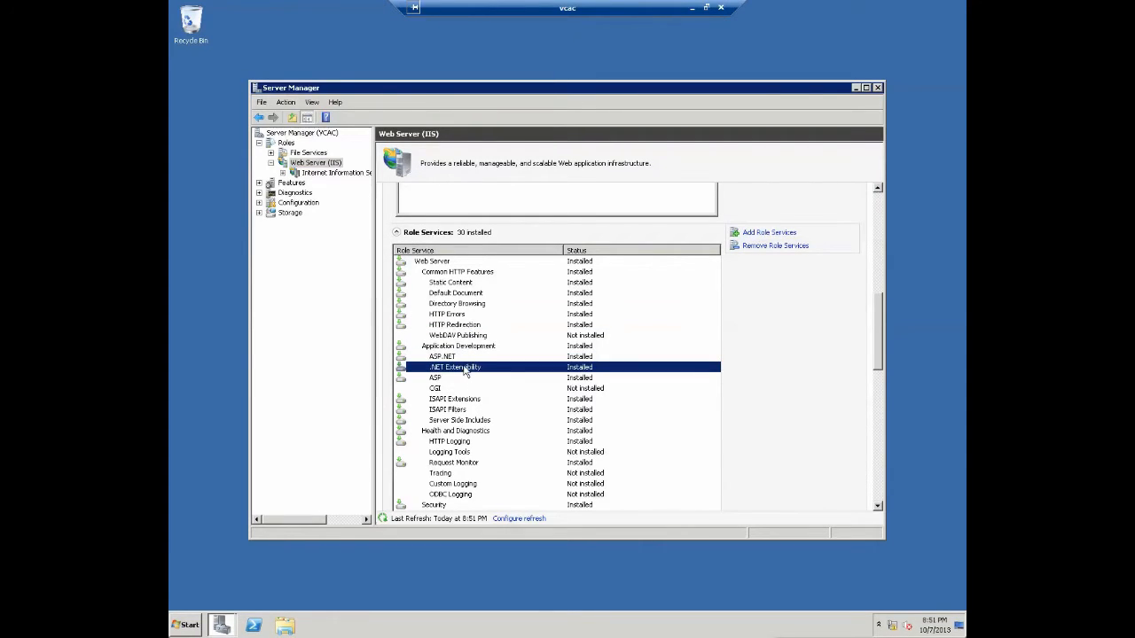
{"action": "left_click", "coordinate": [470, 380]}
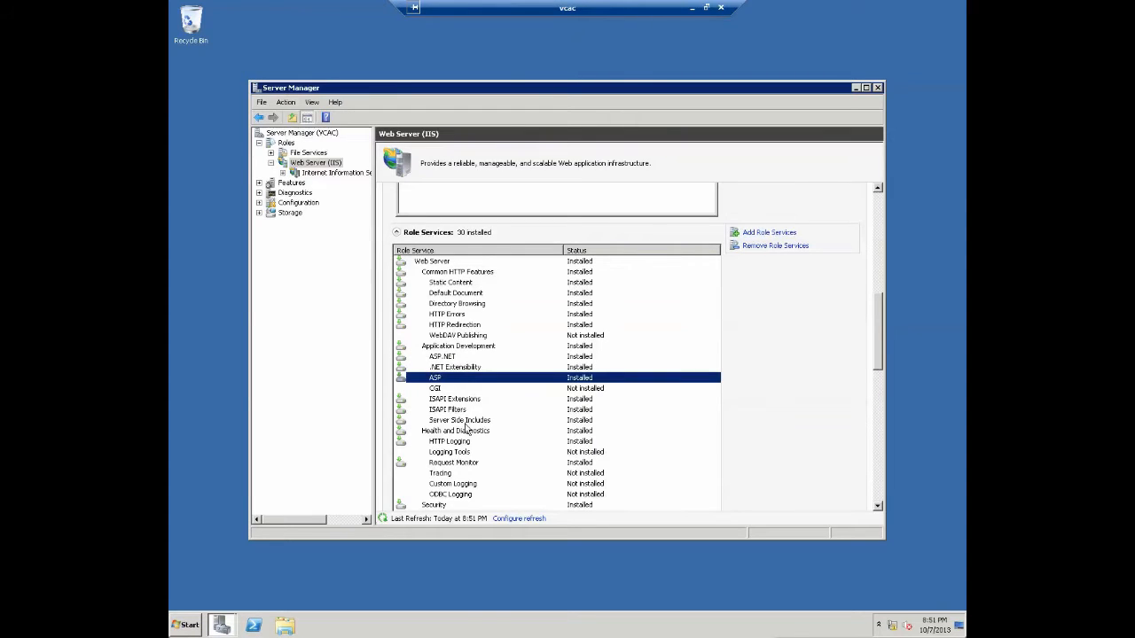
{"action": "left_click", "coordinate": [470, 422]}
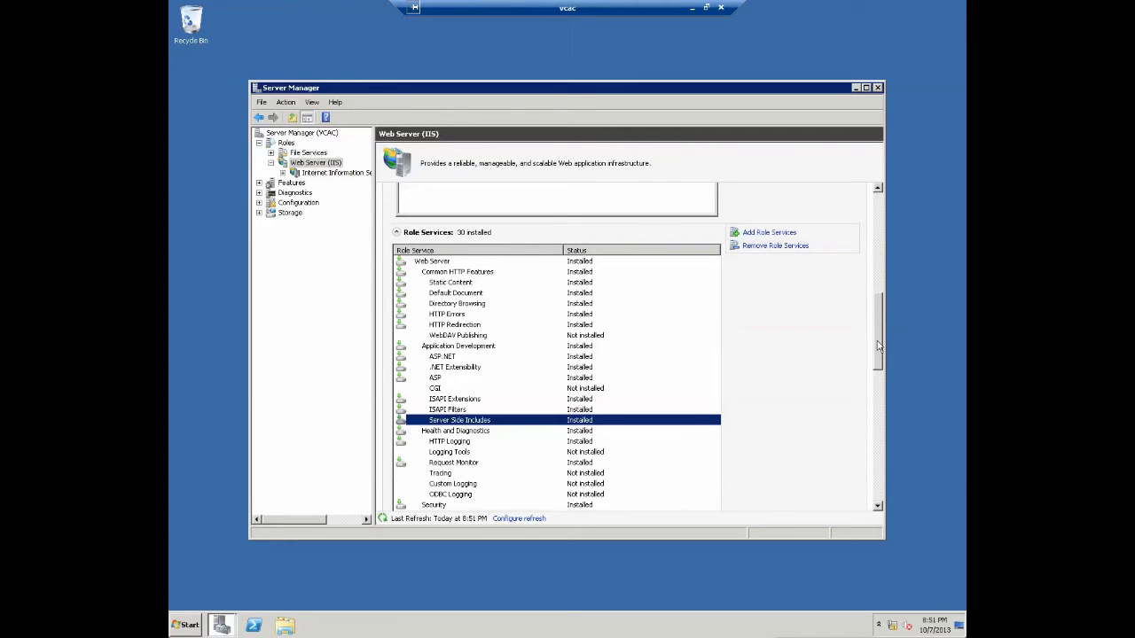
- Confirm Windows Authentication, Static Content Compression and IIS 6 Management Compatibility, then open IIS Manager
{"action": "left_click_drag", "start_coordinate": [879, 350], "coordinate": [879, 373]}
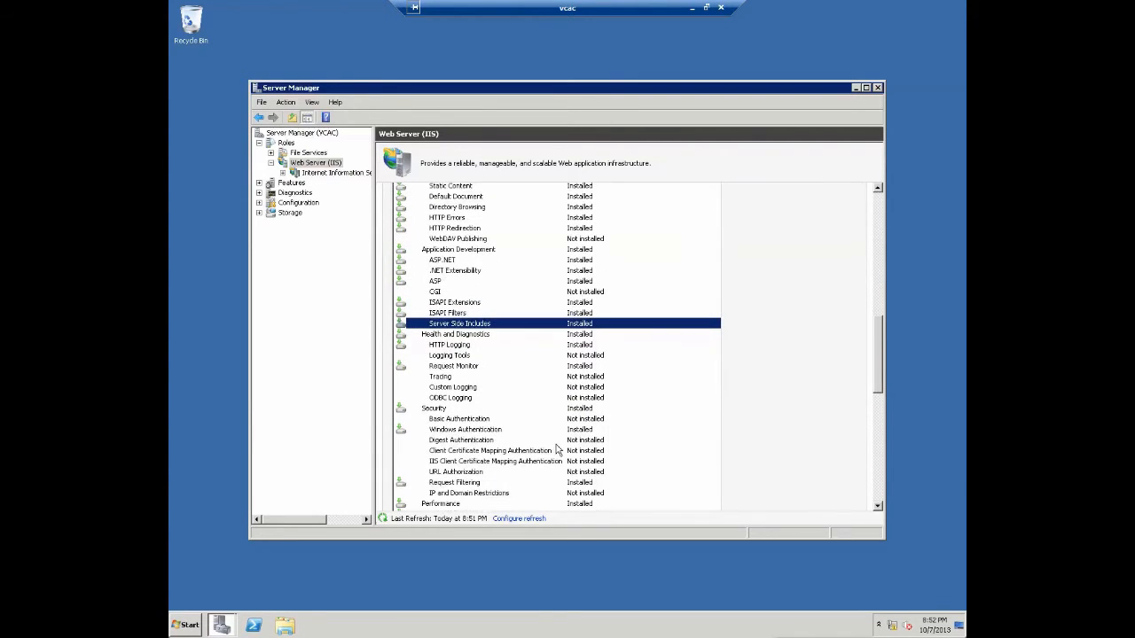
{"action": "left_click", "coordinate": [550, 431]}
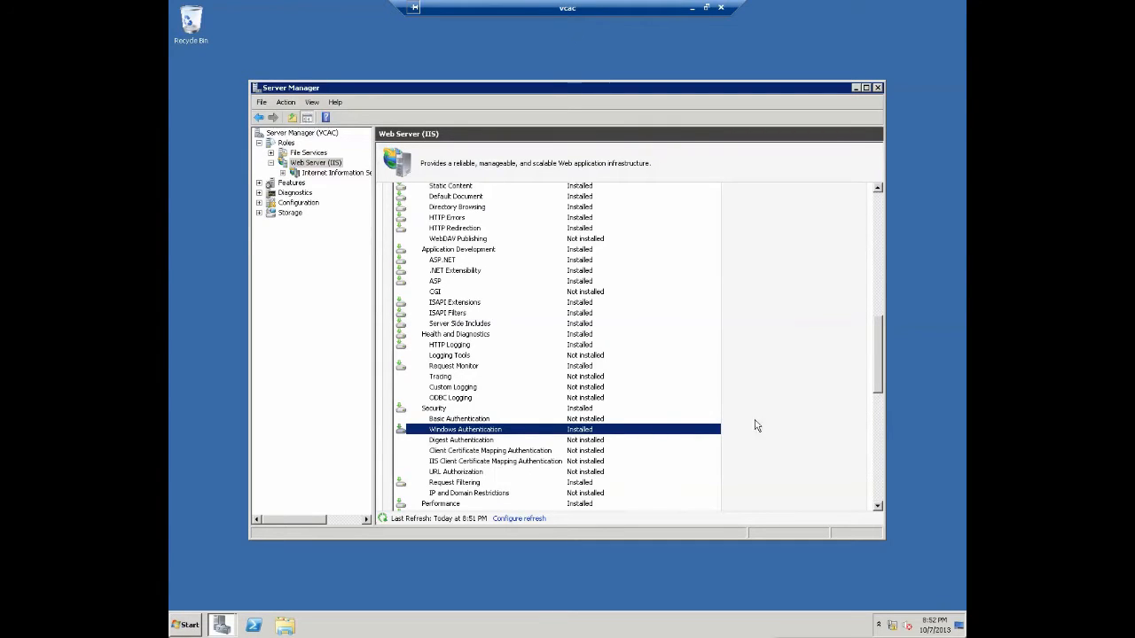
{"action": "left_click_drag", "start_coordinate": [877, 367], "coordinate": [879, 404]}
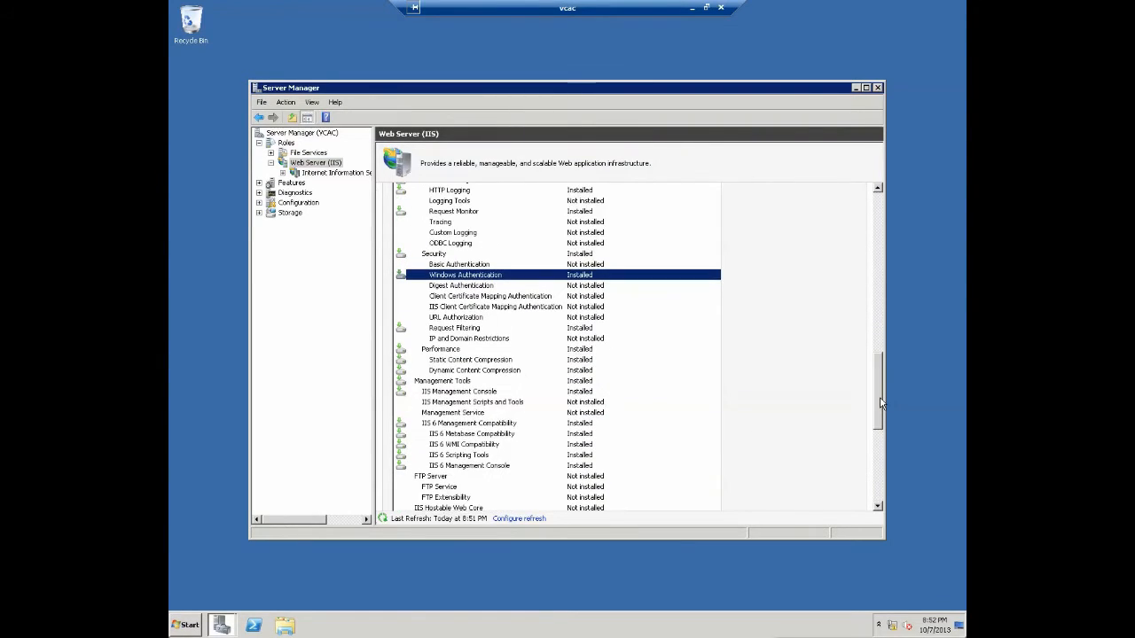
{"action": "left_click", "coordinate": [504, 361]}
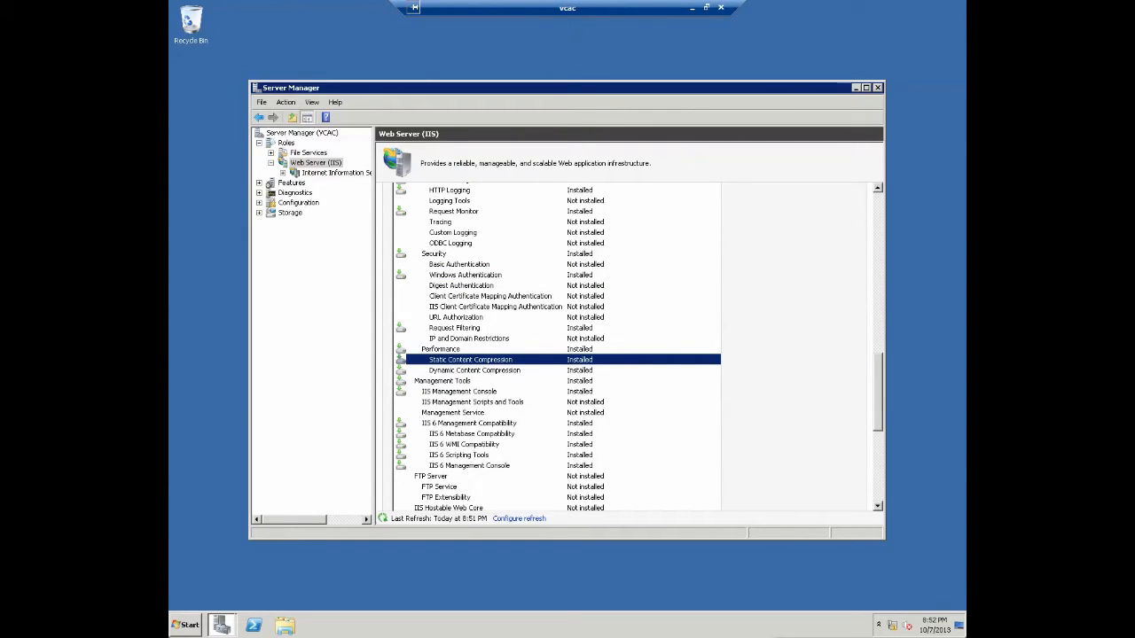
{"action": "left_click", "coordinate": [473, 424]}
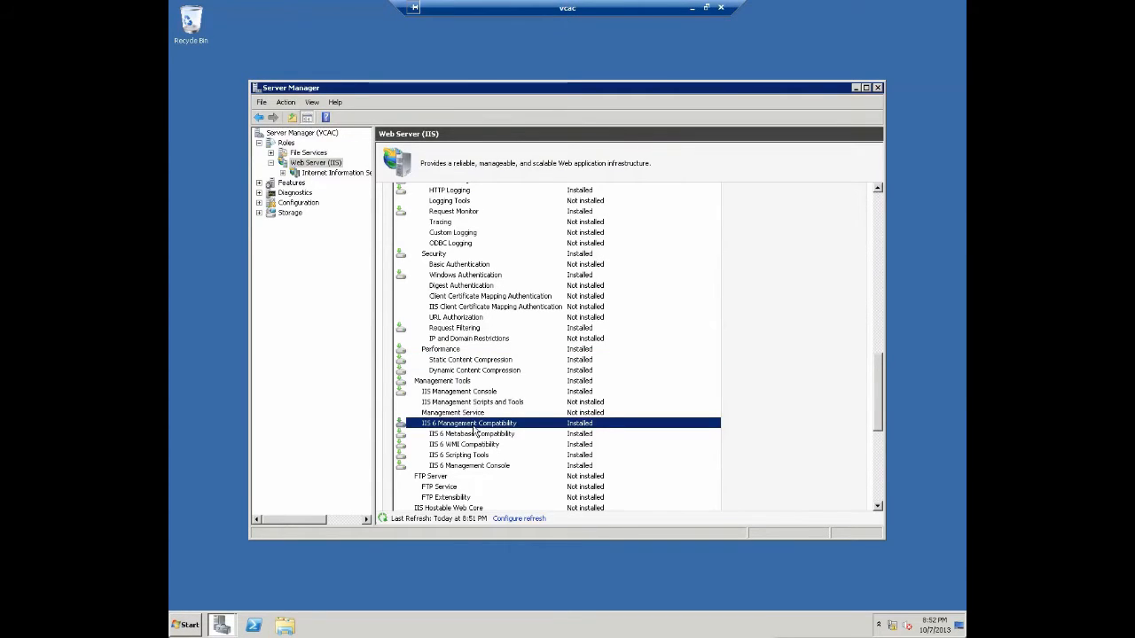
{"action": "left_click", "coordinate": [347, 175]}
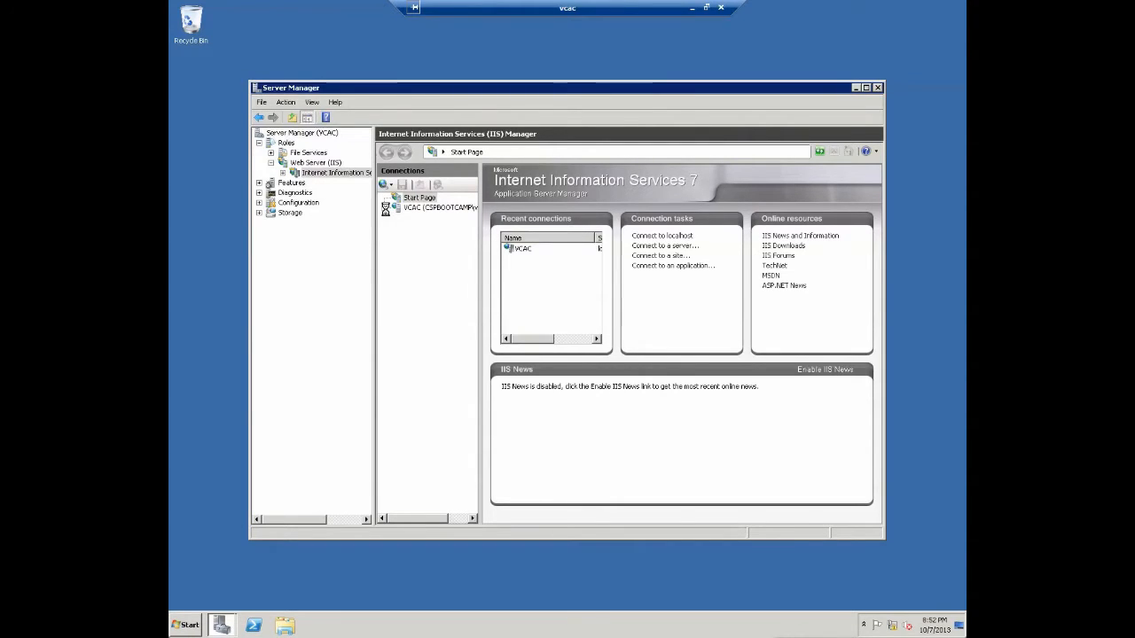
- Expand VCAC > Sites and open the Default Web Site's Authentication feature
{"action": "left_click", "coordinate": [385, 207]}
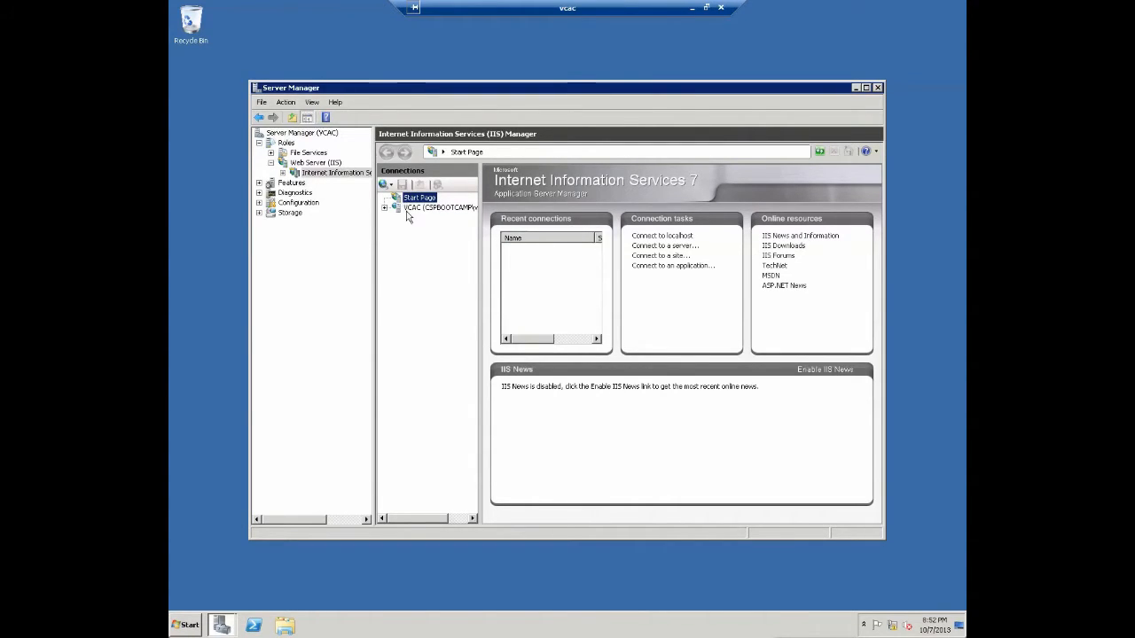
{"action": "left_click", "coordinate": [412, 208]}
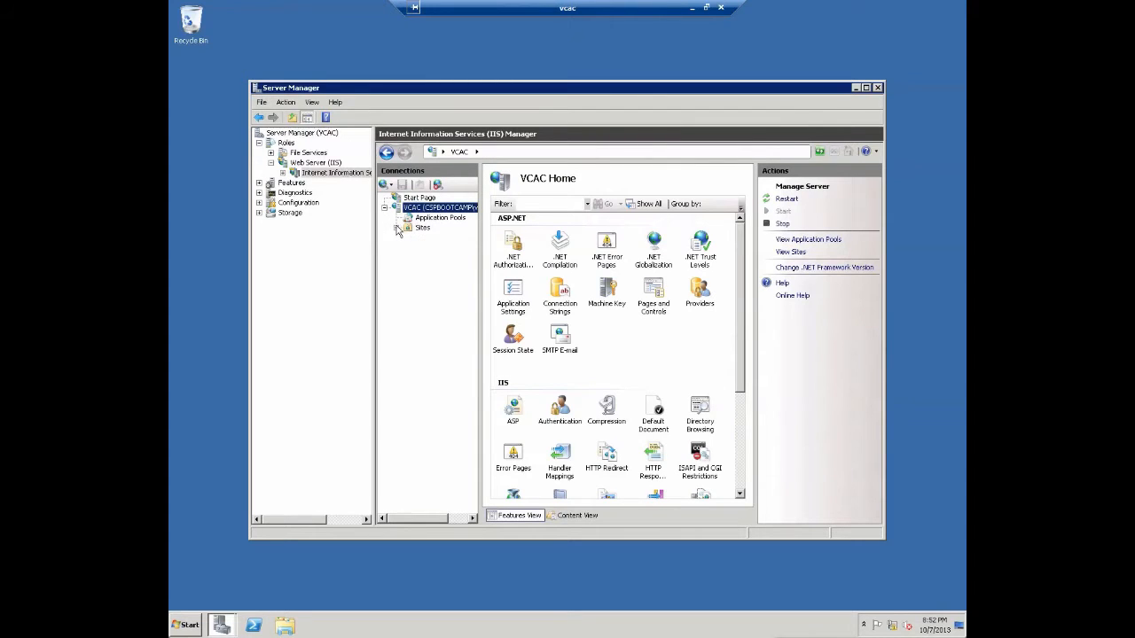
{"action": "left_click", "coordinate": [396, 227]}
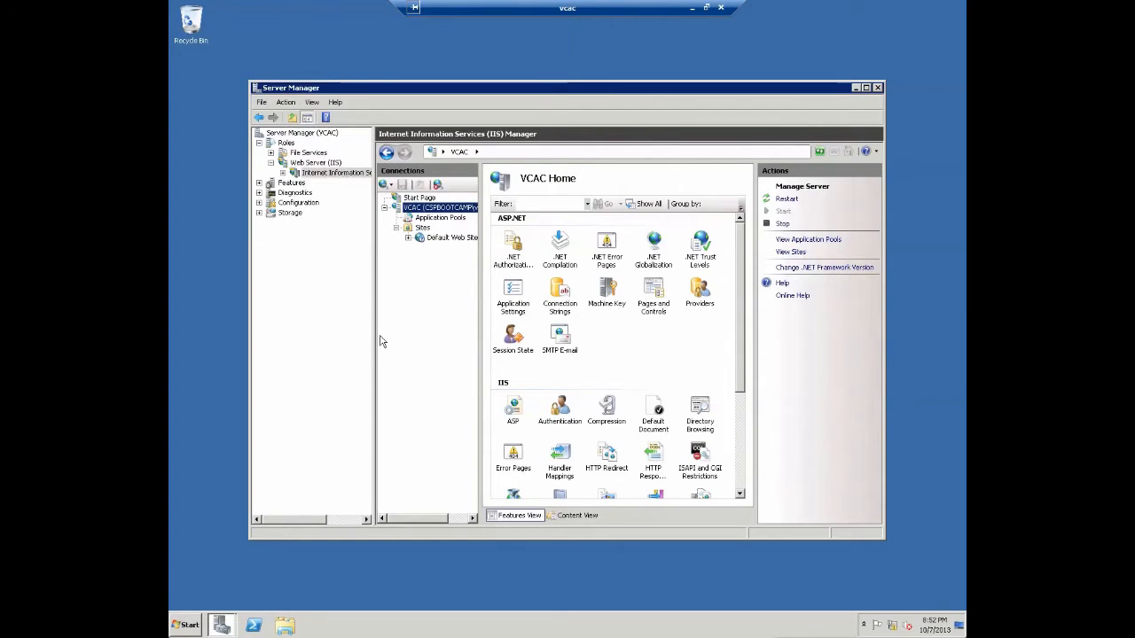
{"action": "left_click", "coordinate": [307, 117]}
{"action": "left_click", "coordinate": [312, 240]}
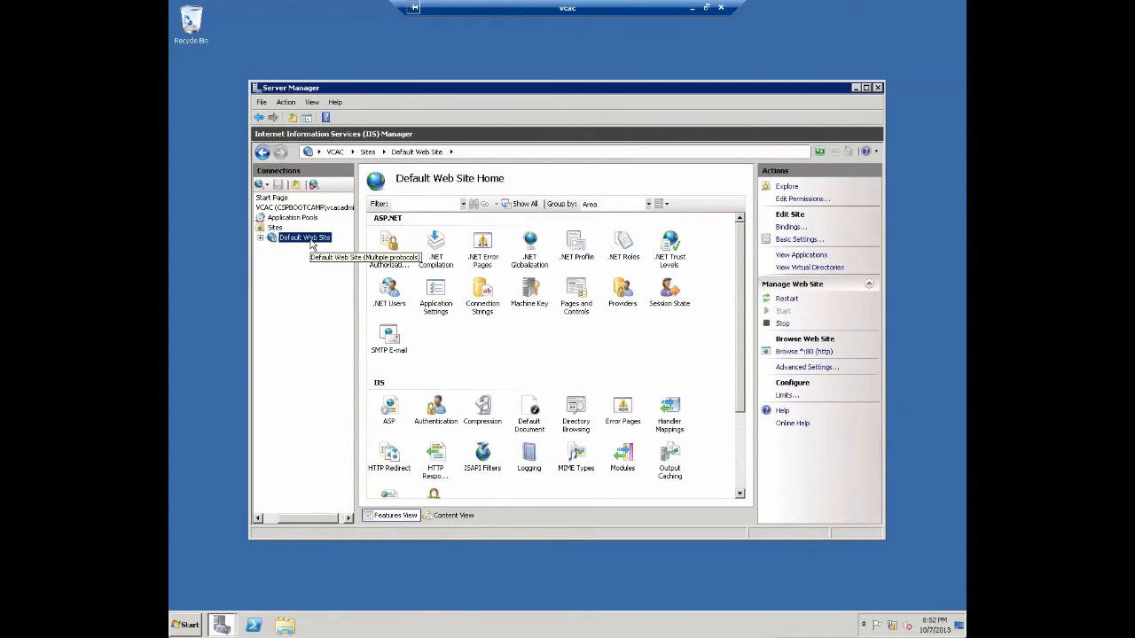
{"action": "left_click", "coordinate": [438, 409]}
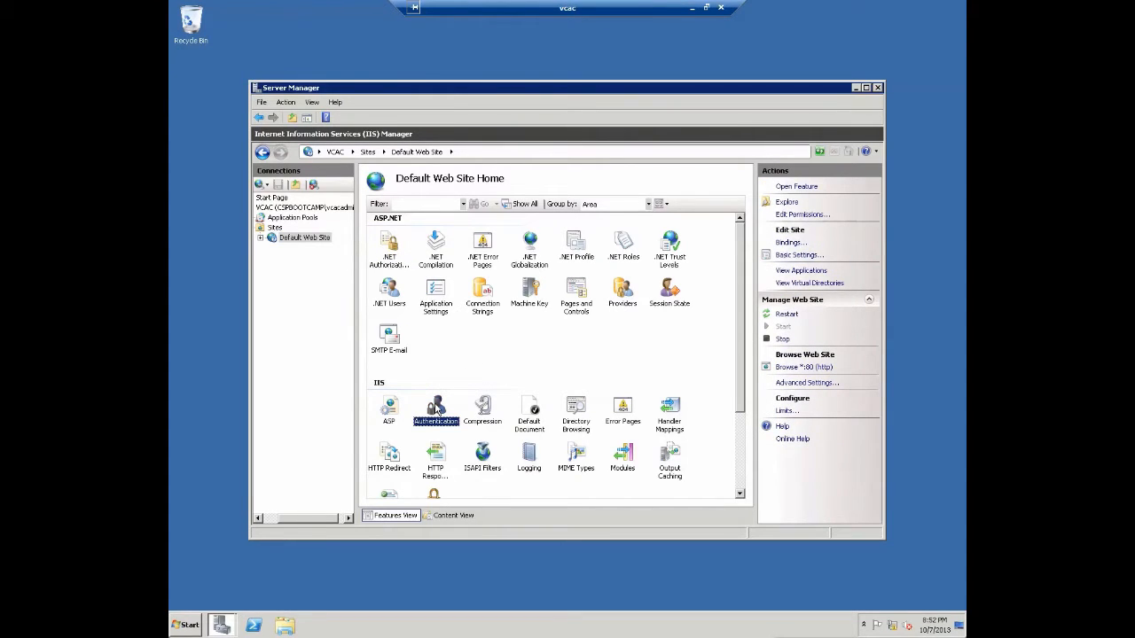
{"action": "double_click", "coordinate": [437, 409]}
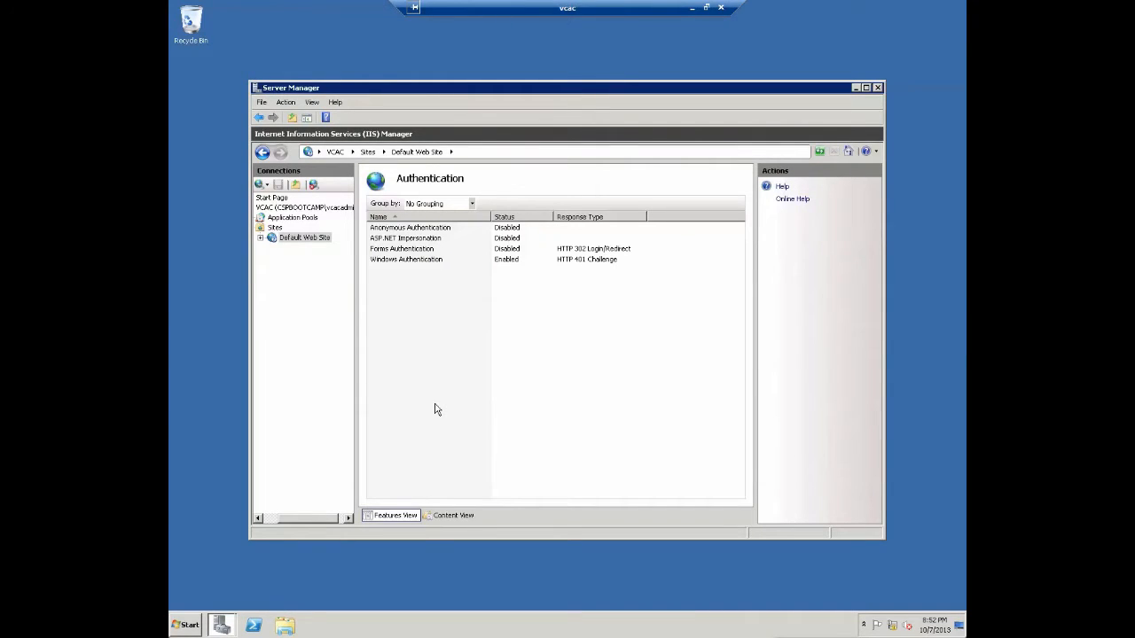
- In Windows Authentication providers, remove Negotiate and re-add it below NTLM, then confirm
{"action": "left_click", "coordinate": [439, 228]}
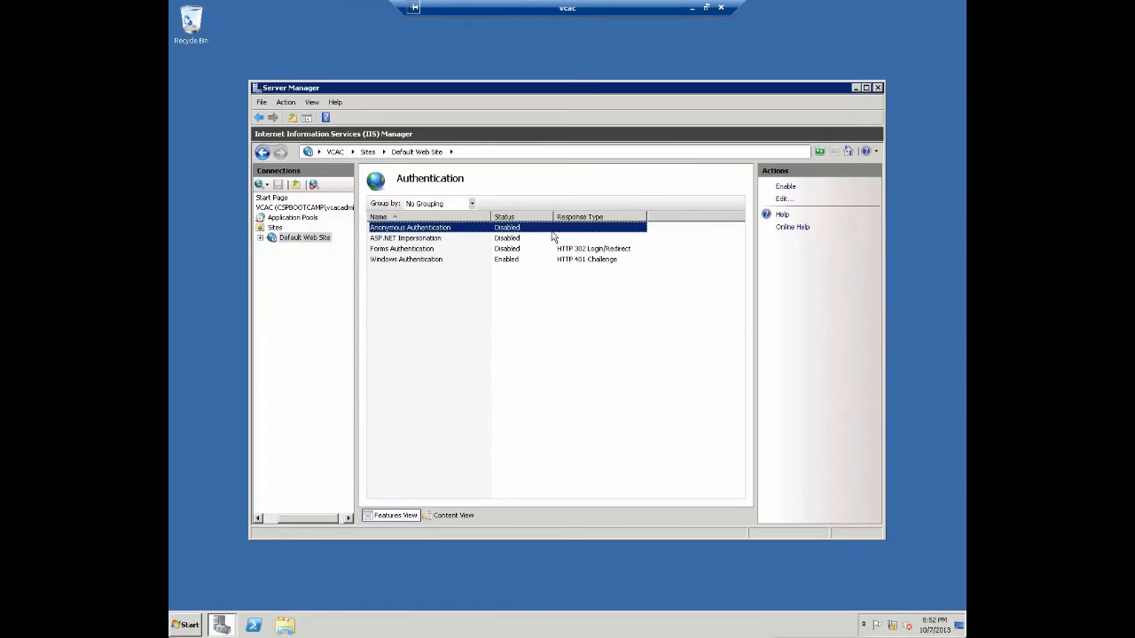
{"action": "left_click", "coordinate": [538, 260]}
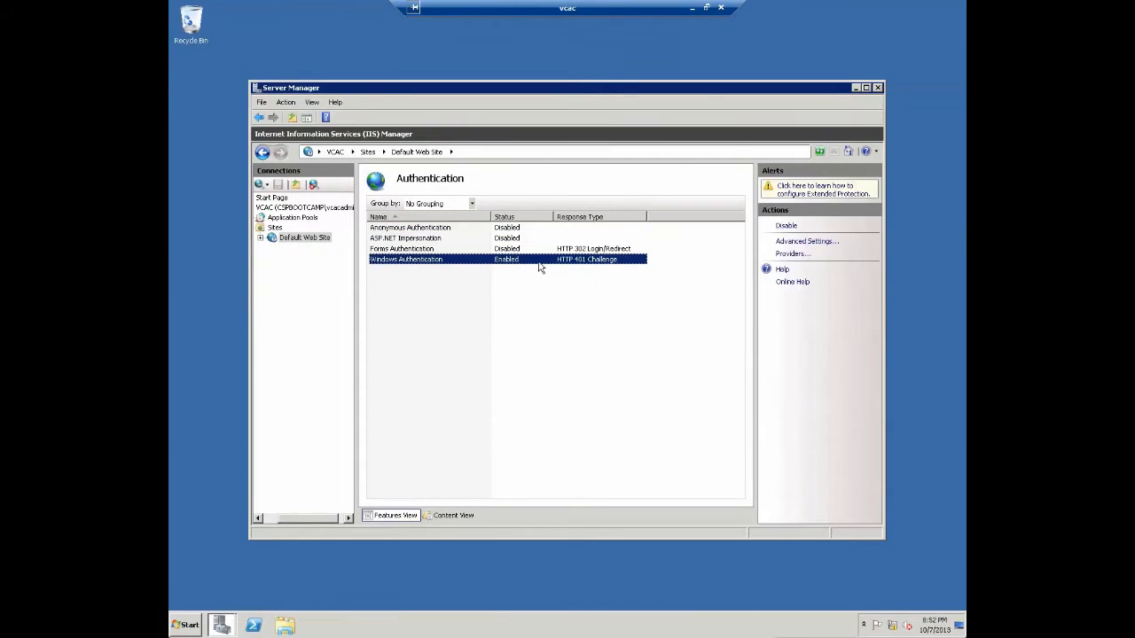
{"action": "left_click", "coordinate": [792, 255]}
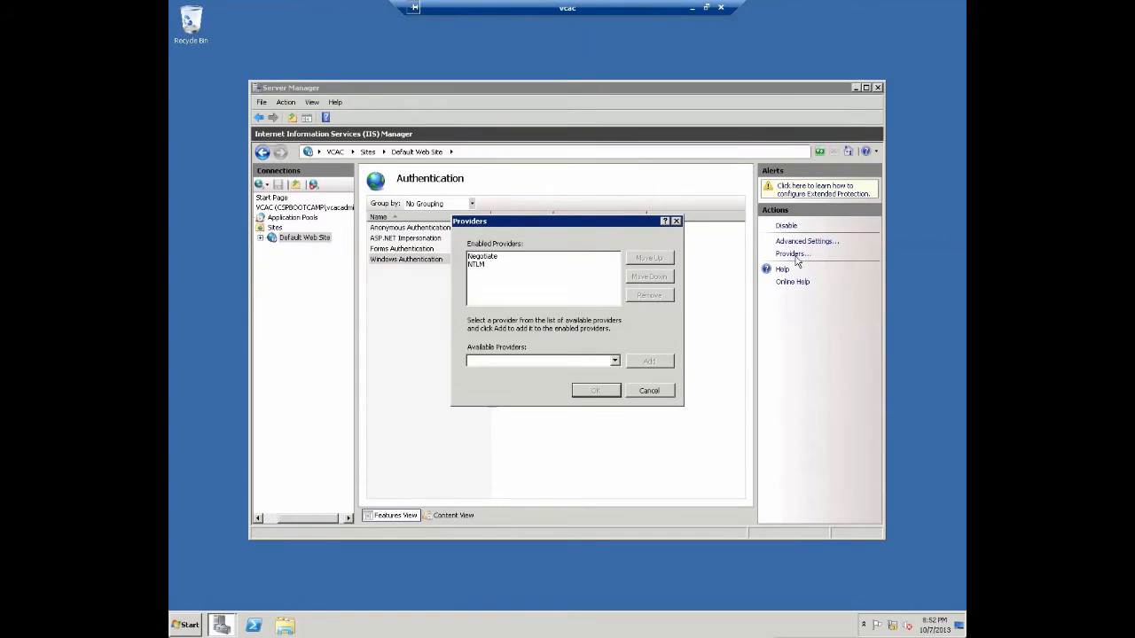
{"action": "left_click", "coordinate": [557, 257]}
{"action": "left_click", "coordinate": [667, 300]}
{"action": "left_click", "coordinate": [568, 365]}
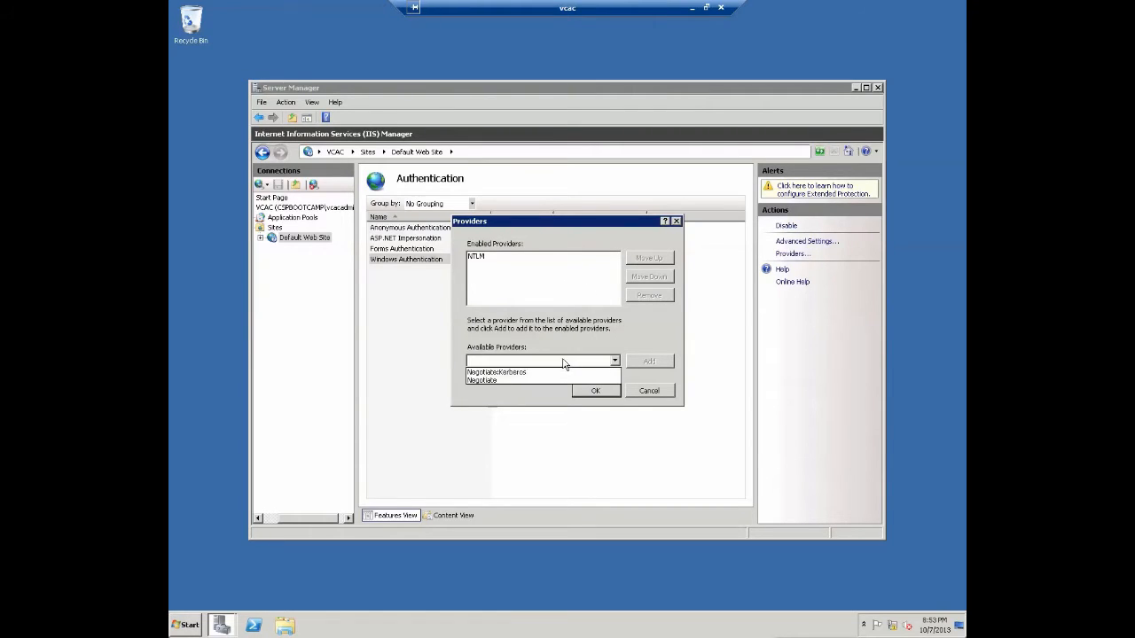
{"action": "left_click", "coordinate": [523, 383]}
{"action": "left_click", "coordinate": [648, 361]}
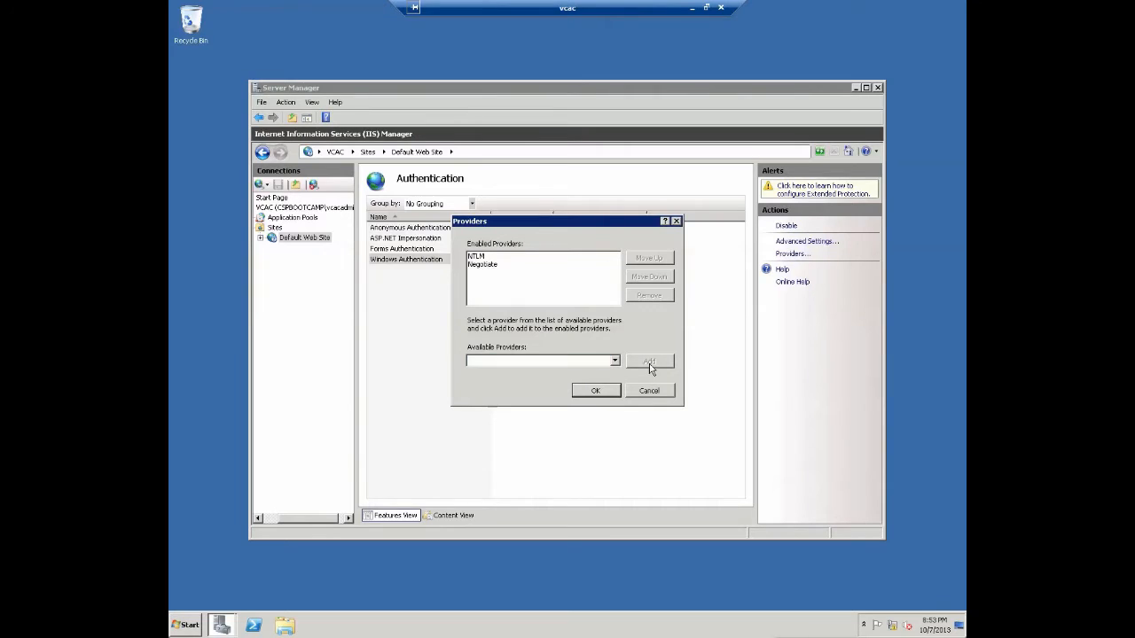
{"action": "left_click", "coordinate": [559, 264]}
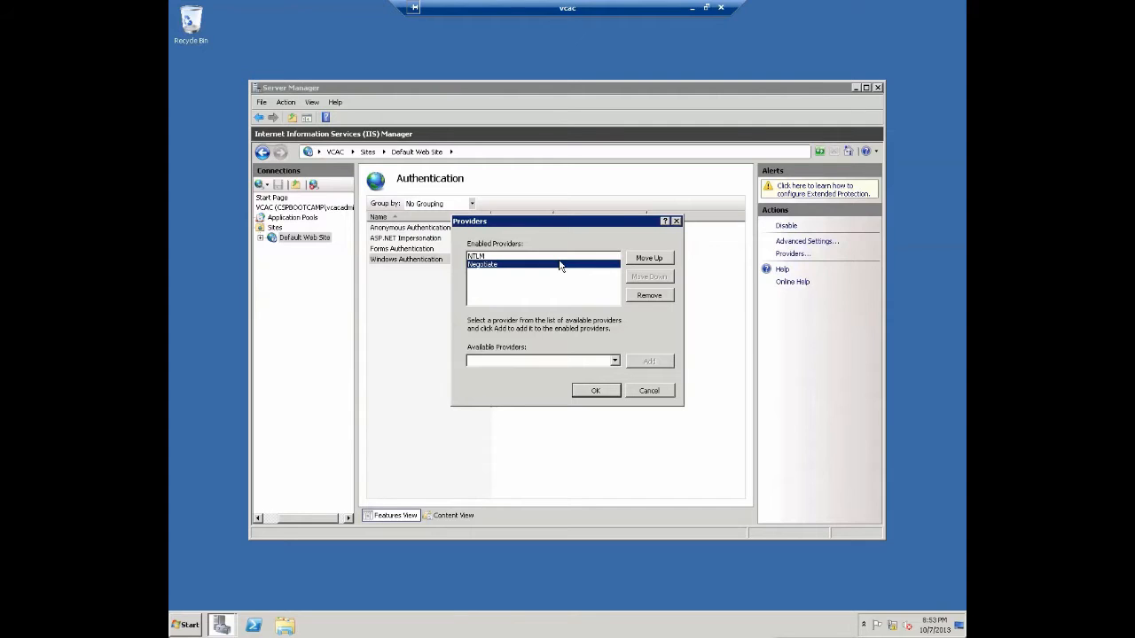
{"action": "left_click", "coordinate": [596, 391]}
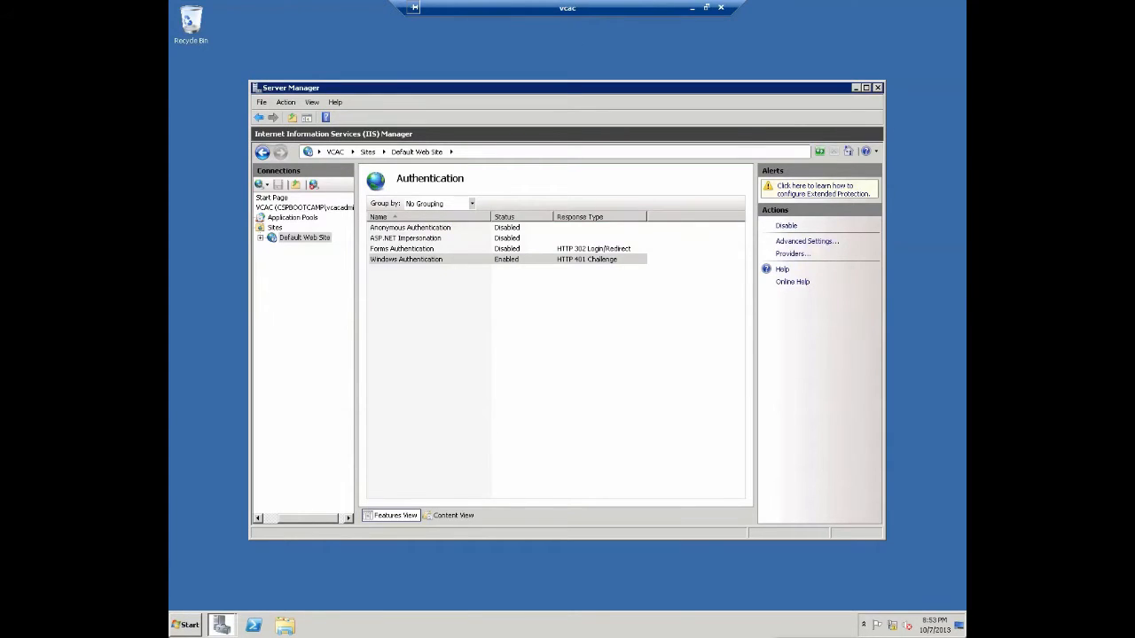
{"action": "left_click", "coordinate": [307, 117]}
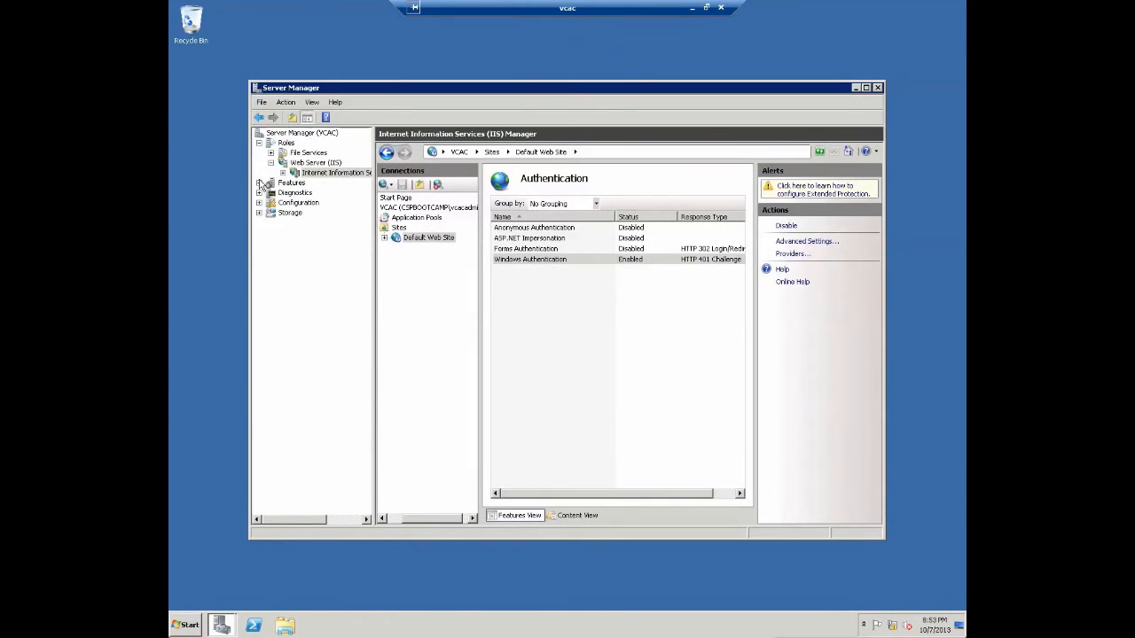
- Open the Features page showing 4 of 42 installed, including .NET Framework 3.5.1 WCF Activation
{"action": "left_click", "coordinate": [290, 183]}
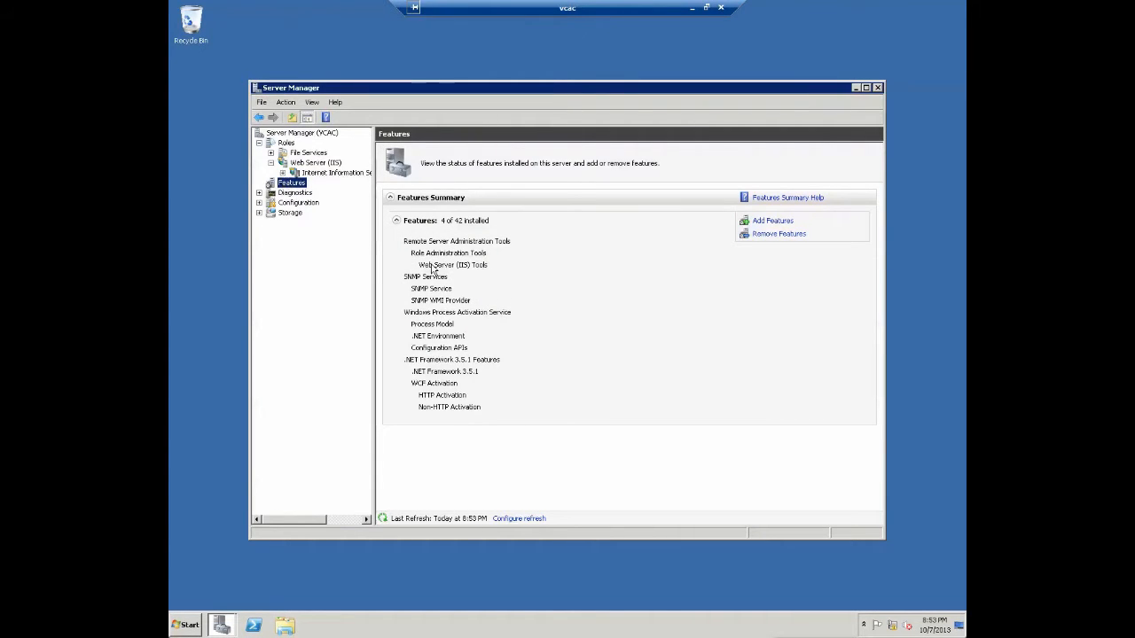
{"action": "left_click", "coordinate": [460, 311]}
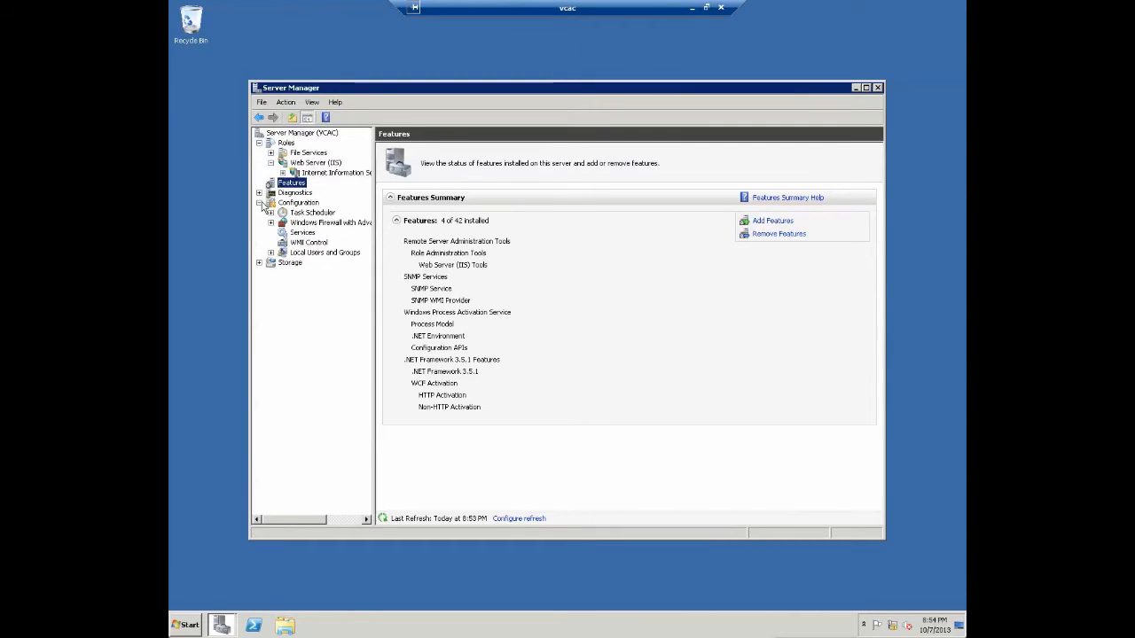
- Set the firewall state to Off for the Domain, Private and Public profiles in Windows Firewall Properties
{"action": "left_click", "coordinate": [271, 222]}
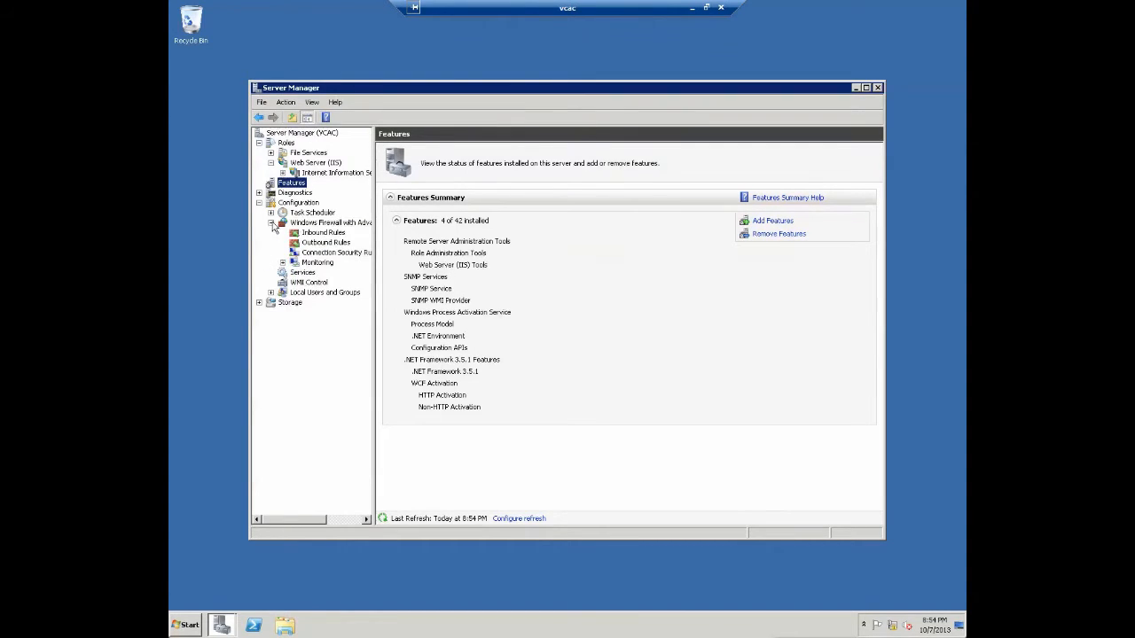
{"action": "left_click", "coordinate": [339, 227]}
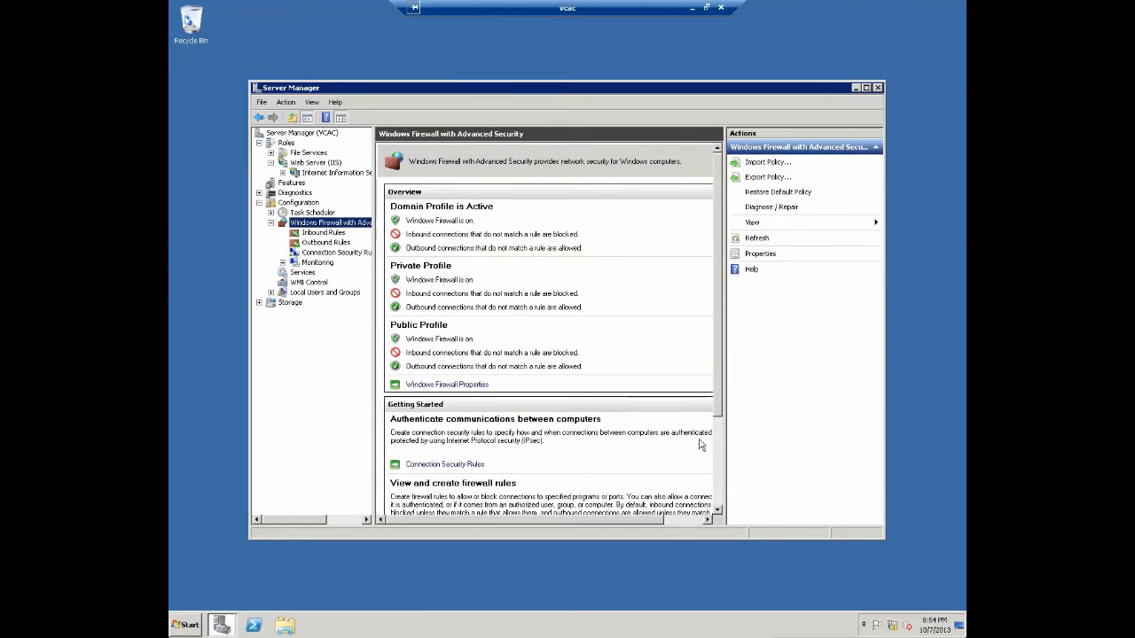
{"action": "scroll", "coordinate": [448, 266], "scroll_direction": "down", "scroll_amount": 3}
{"action": "scroll", "coordinate": [462, 263], "scroll_direction": "right", "scroll_amount": 1}
{"action": "left_click", "coordinate": [442, 264]}
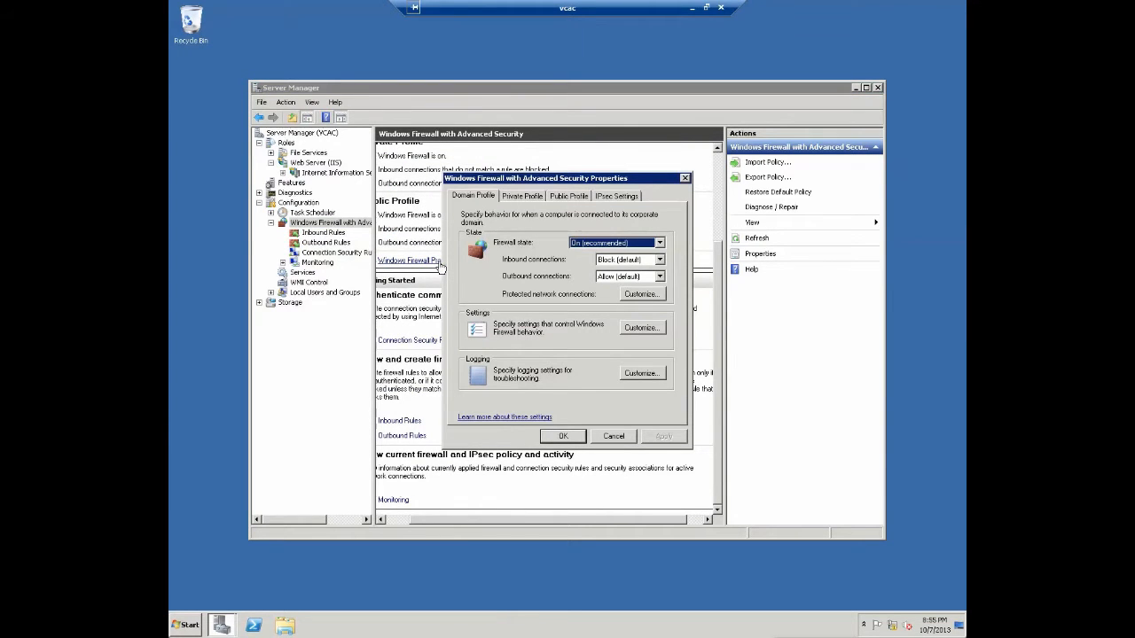
{"action": "key", "text": "Down"}
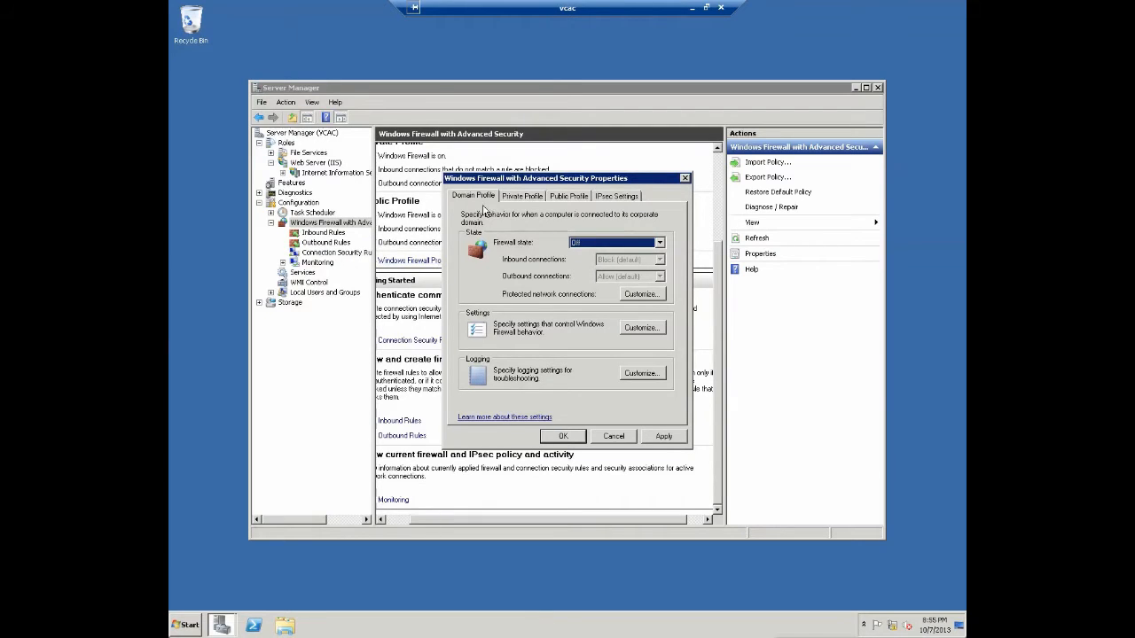
{"action": "left_click", "coordinate": [538, 197]}
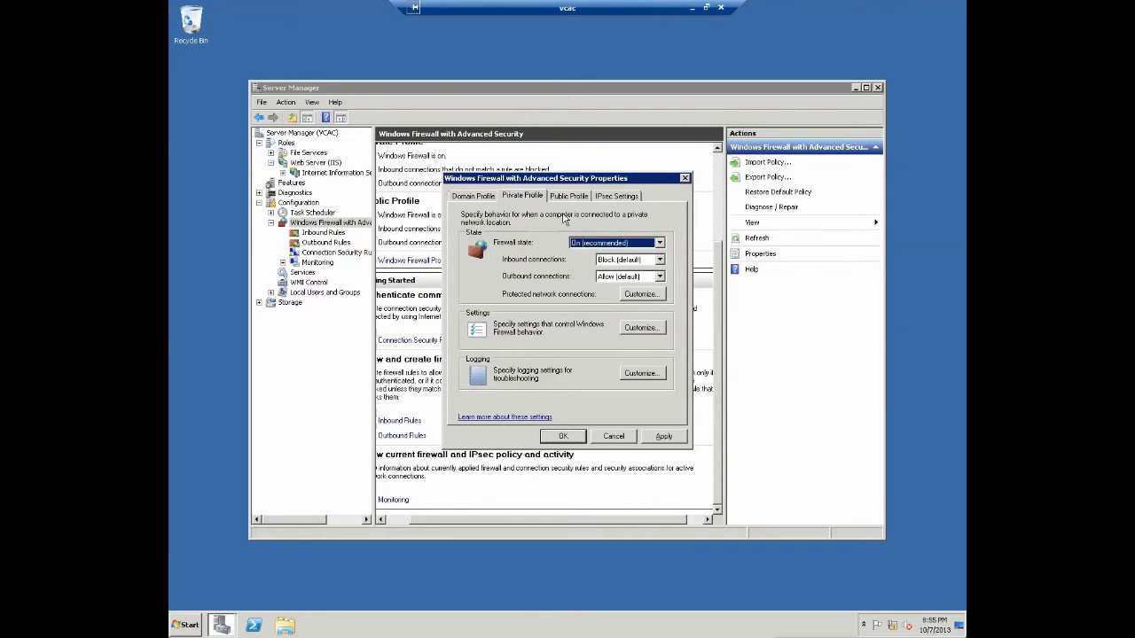
{"action": "left_click", "coordinate": [559, 197]}
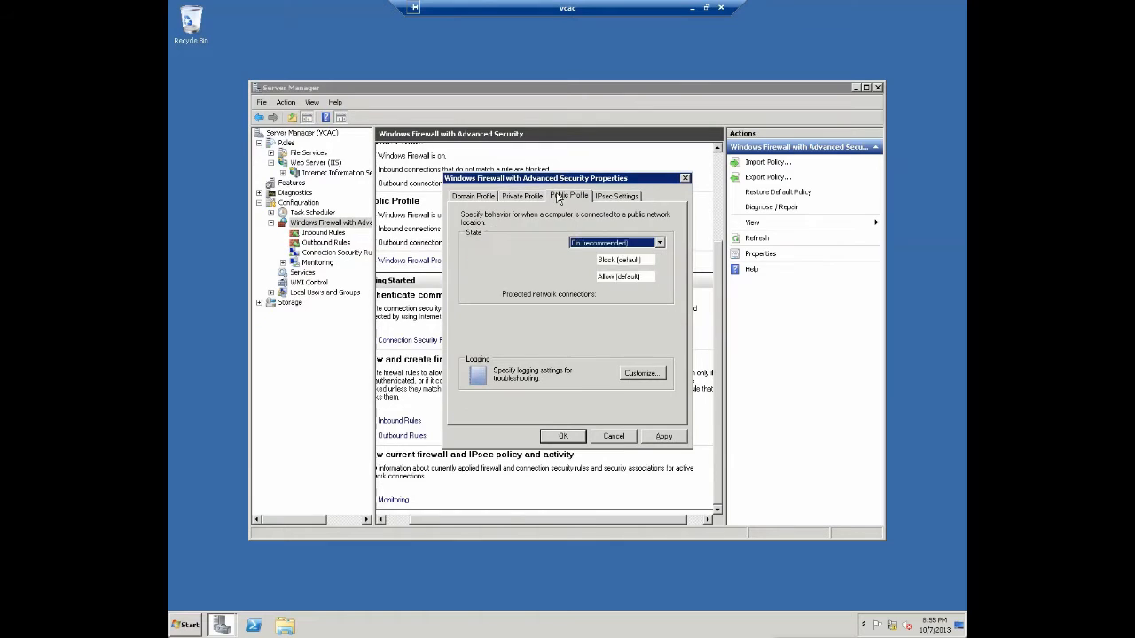
{"action": "key", "text": "Down"}
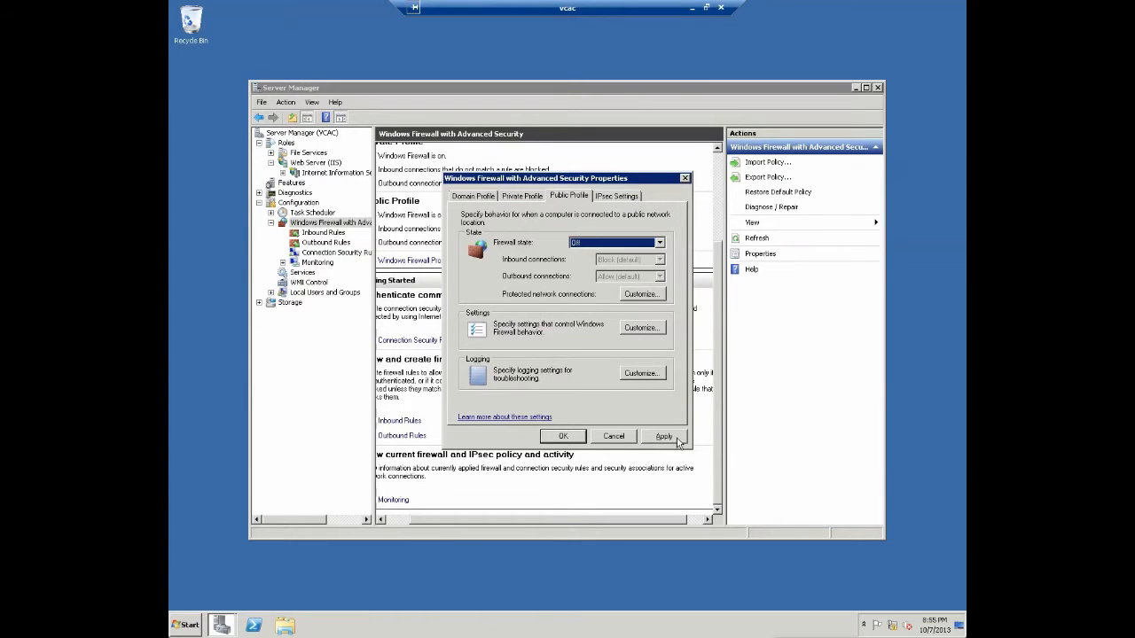
{"action": "left_click", "coordinate": [562, 436]}
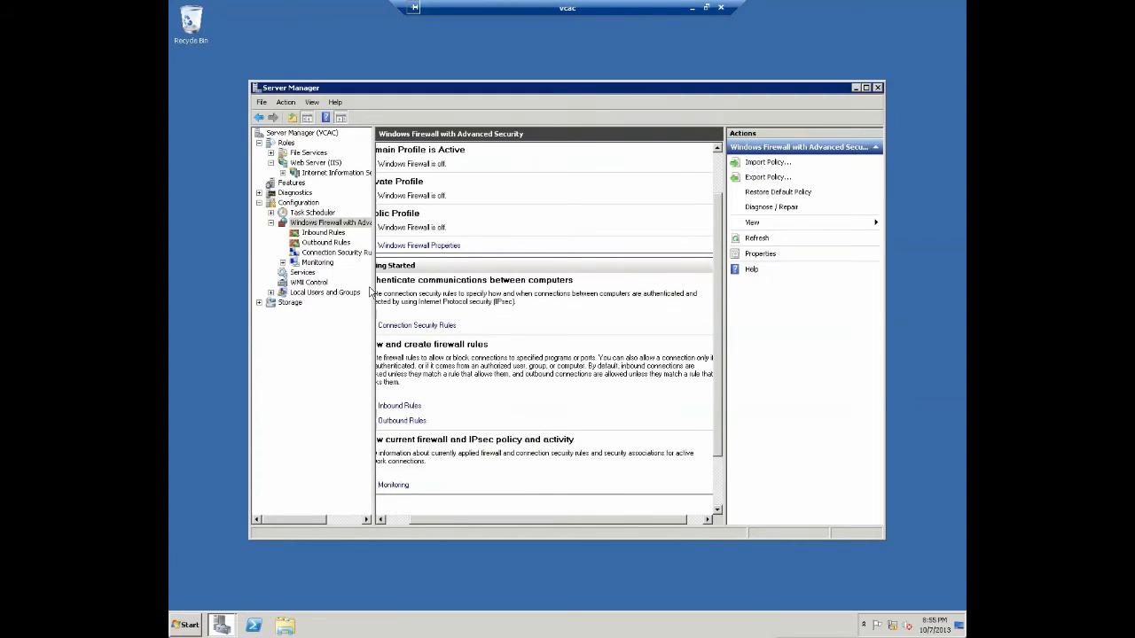
{"action": "left_click", "coordinate": [271, 223]}
- Open the Services list and review the Secondary Logon service's properties
{"action": "left_click", "coordinate": [301, 232]}
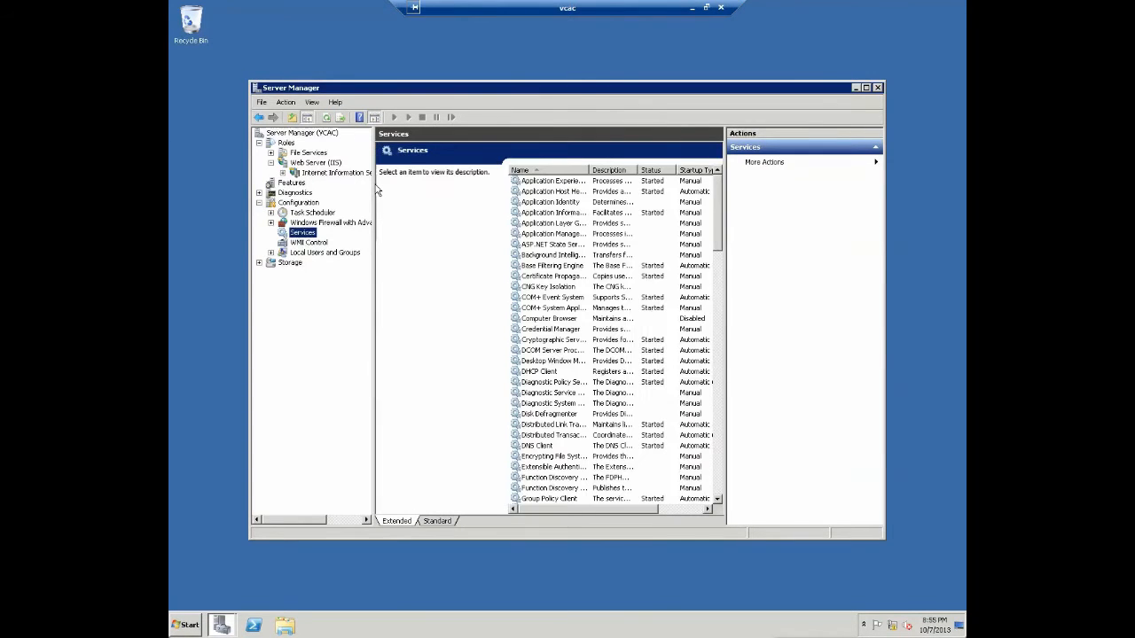
{"action": "left_click", "coordinate": [720, 423]}
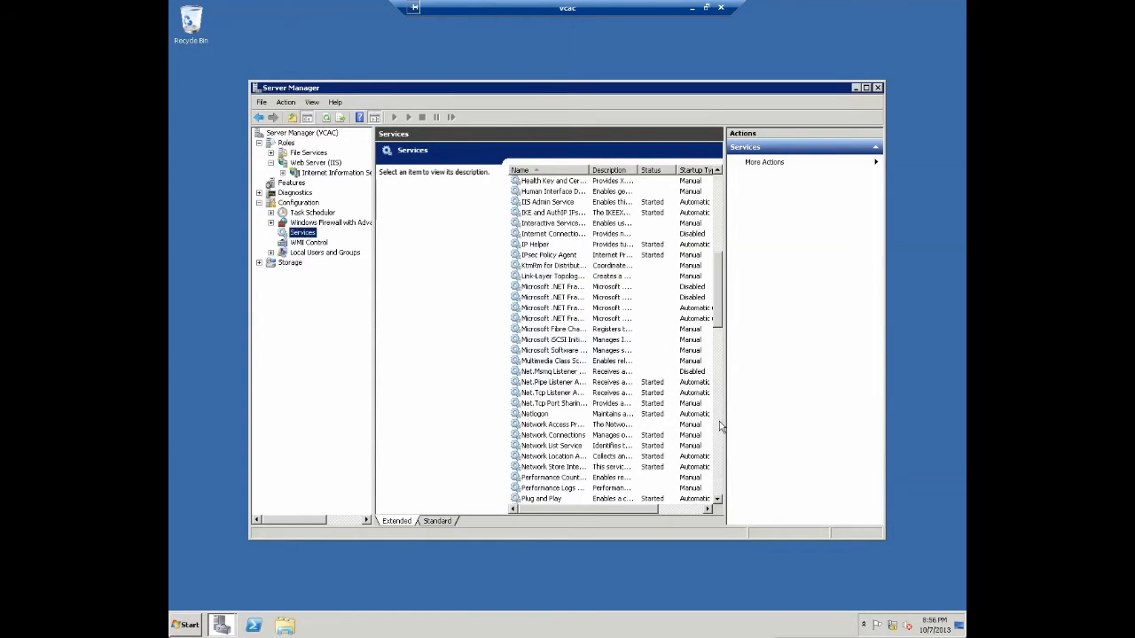
{"action": "left_click", "coordinate": [720, 423]}
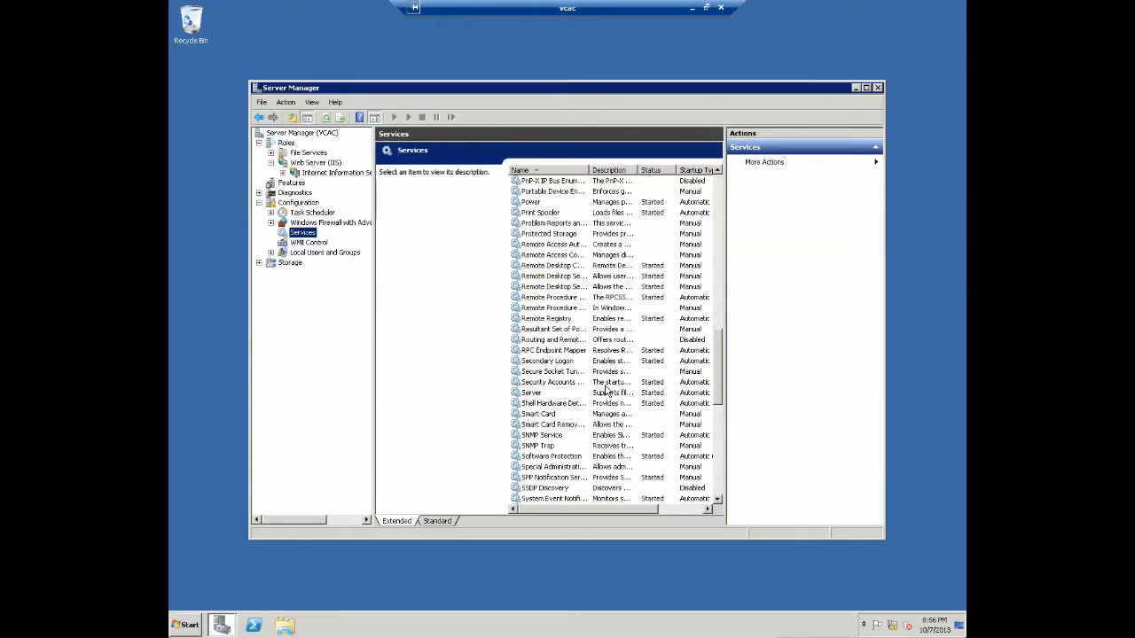
{"action": "left_click", "coordinate": [621, 362]}
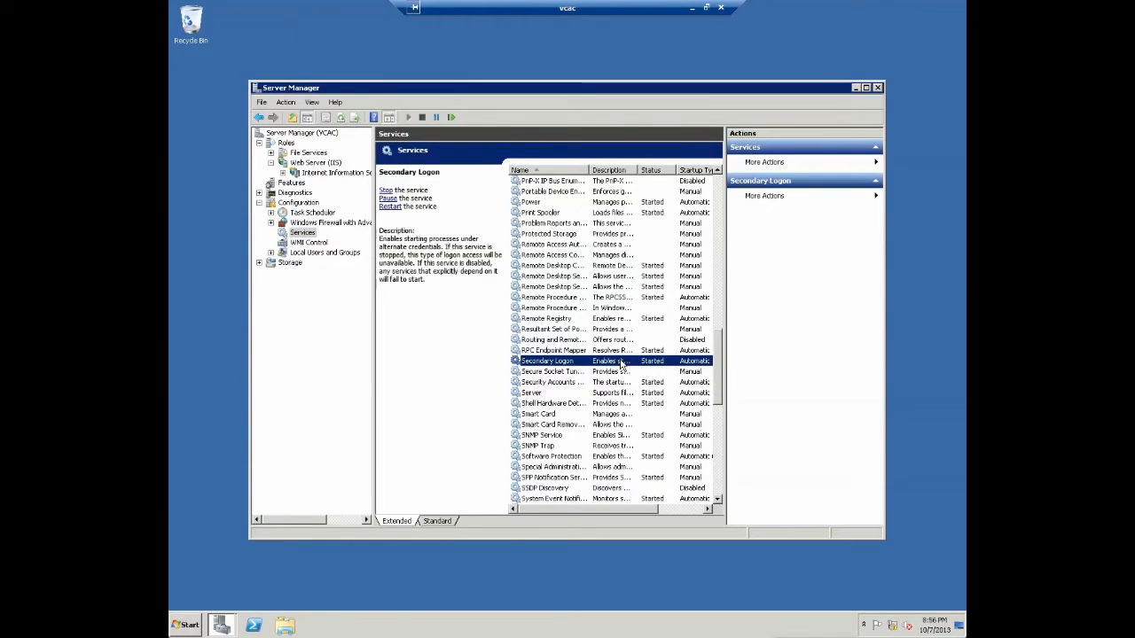
{"action": "double_click", "coordinate": [622, 362]}
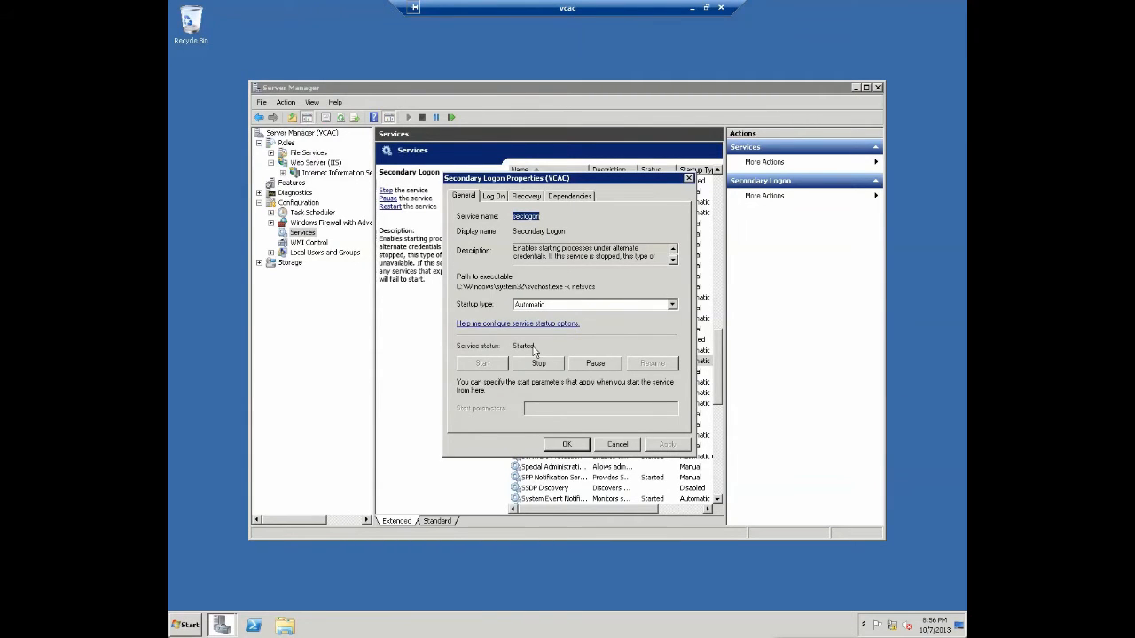
{"action": "left_click", "coordinate": [586, 445]}
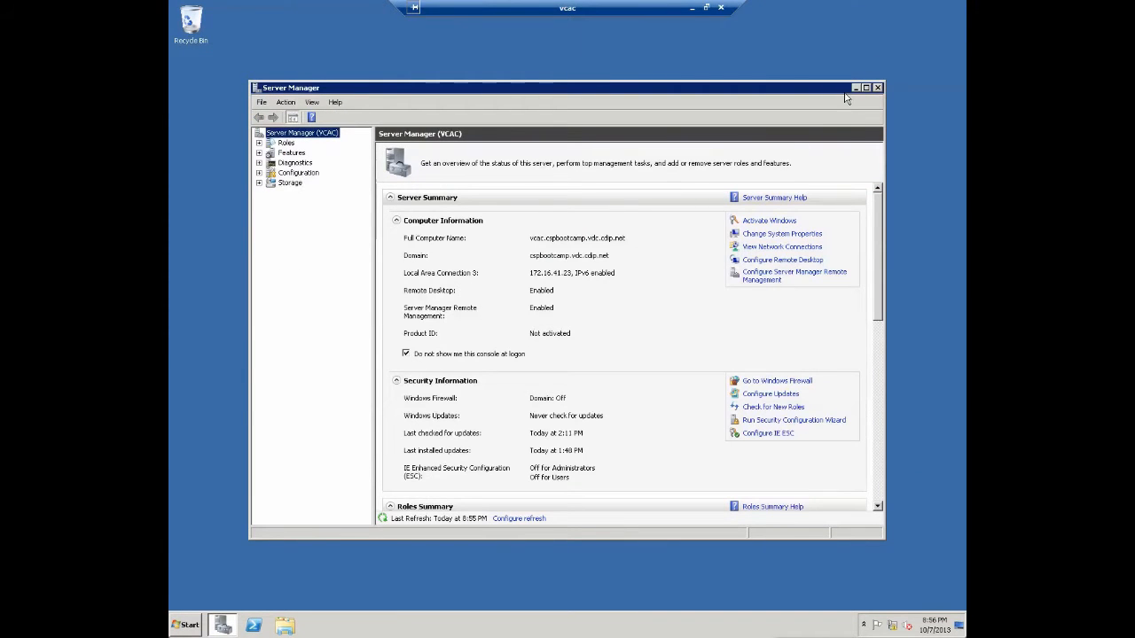
- Close Server Manager and launch Component Services from Start > All Programs > Administrative Tools
{"action": "left_click", "coordinate": [877, 88]}
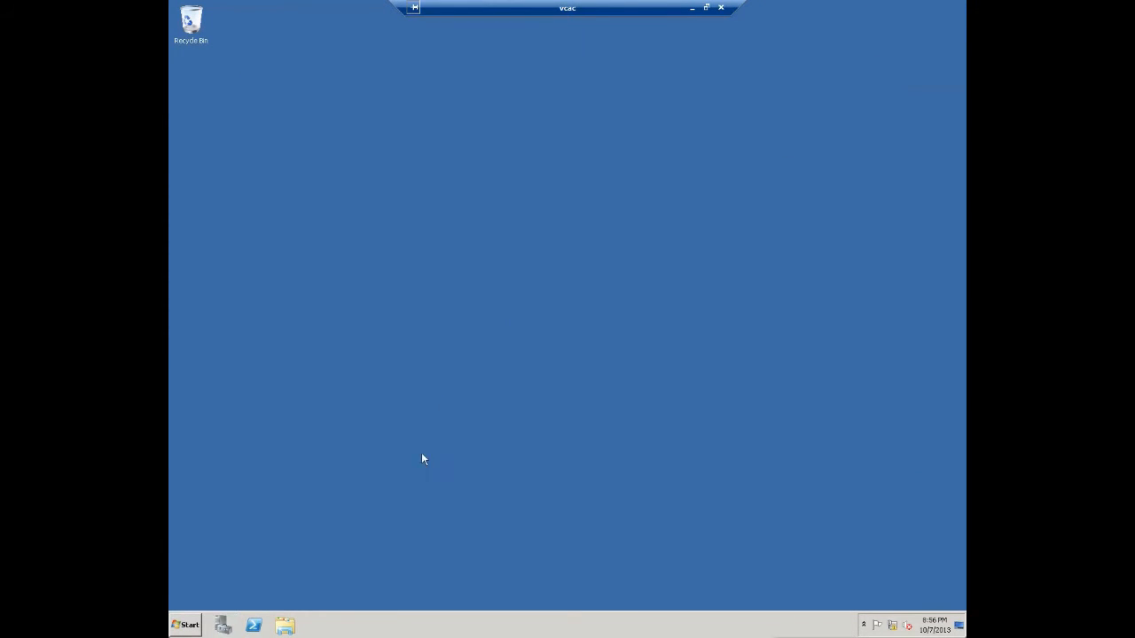
{"action": "left_click", "coordinate": [253, 626]}
{"action": "left_click", "coordinate": [184, 626]}
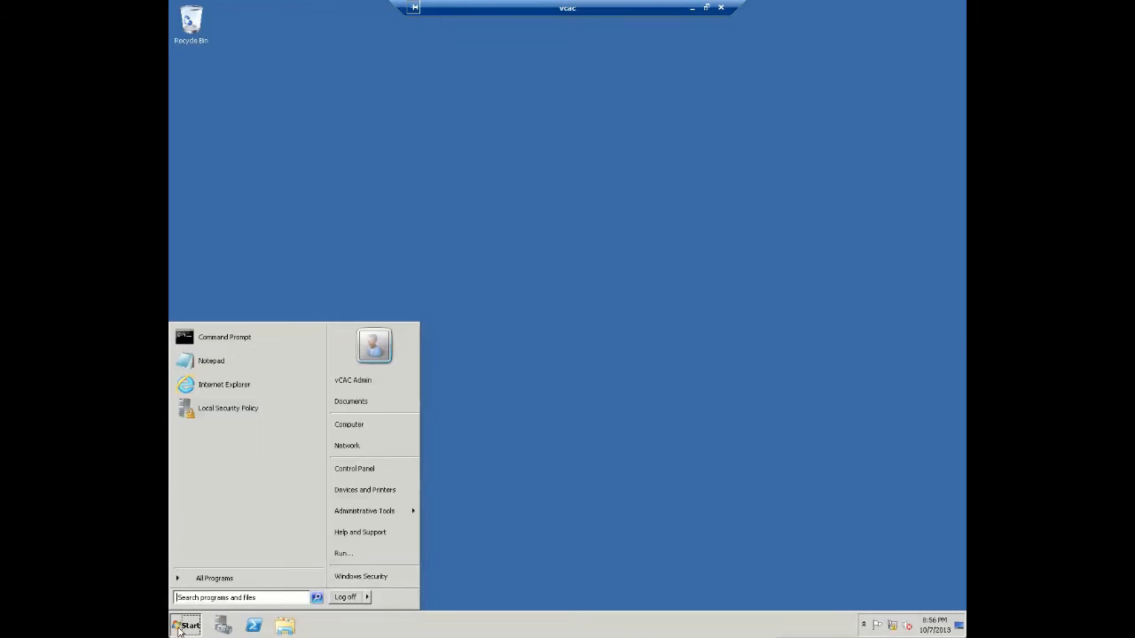
{"action": "left_click", "coordinate": [235, 581]}
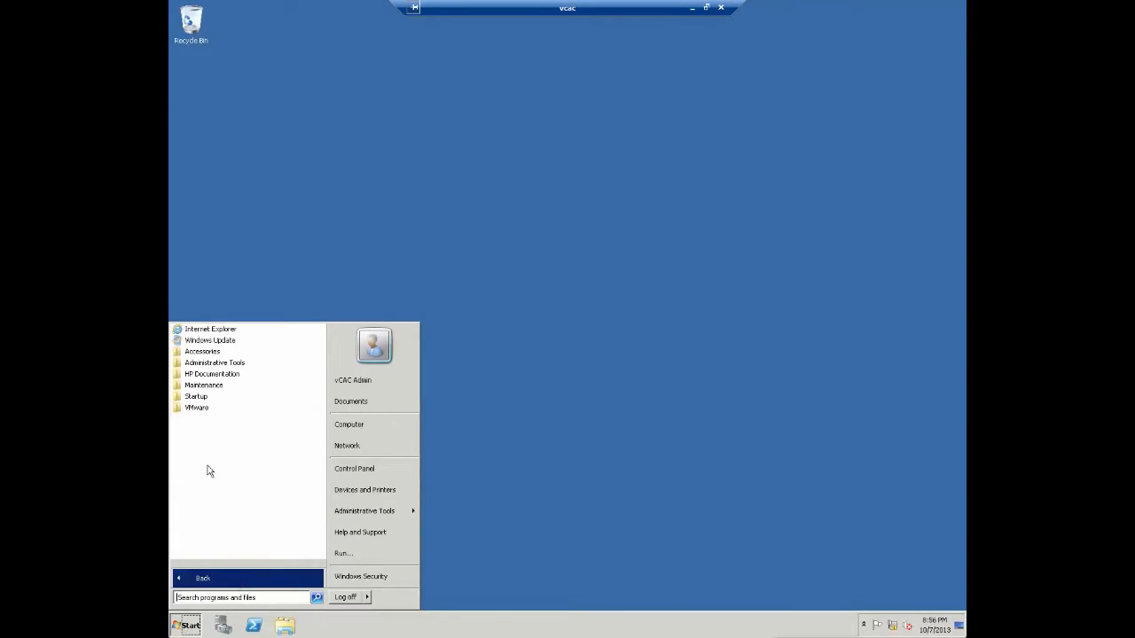
{"action": "left_click", "coordinate": [216, 364]}
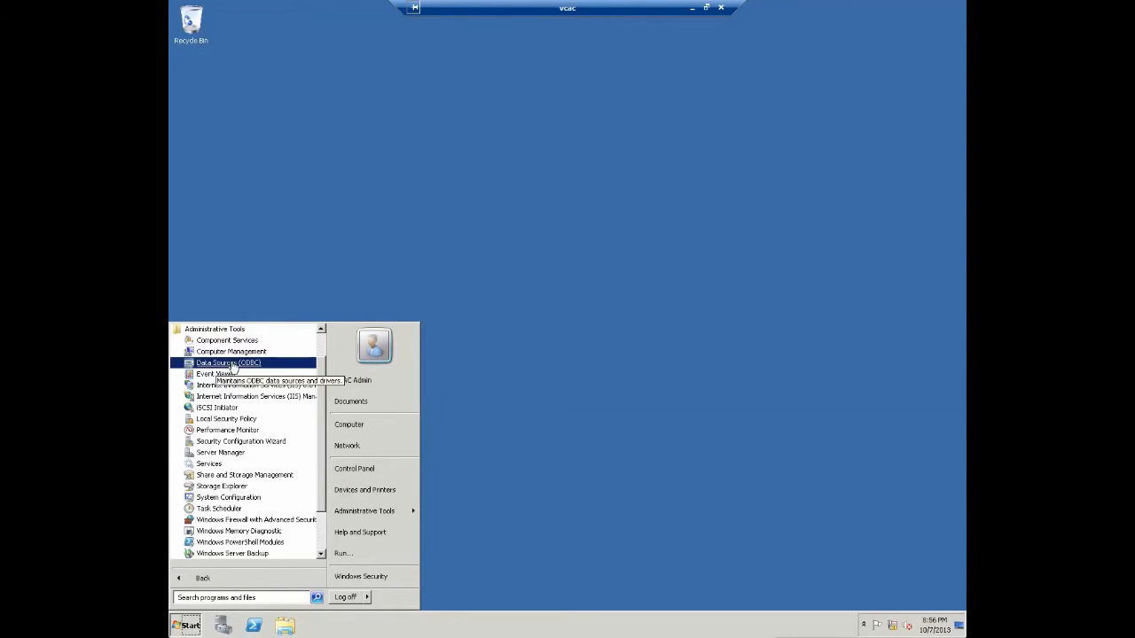
{"action": "left_click", "coordinate": [229, 343]}
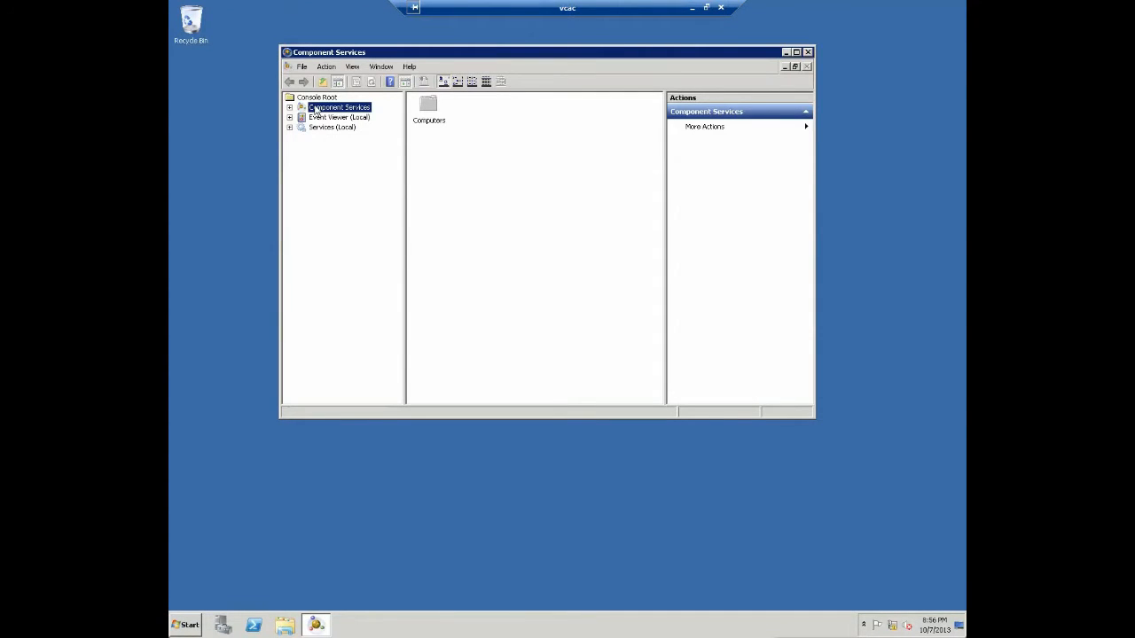
- Open Local DTC properties under Computers > My Computer > Distributed Transaction Coordinator
{"action": "double_click", "coordinate": [316, 109]}
{"action": "double_click", "coordinate": [337, 118]}
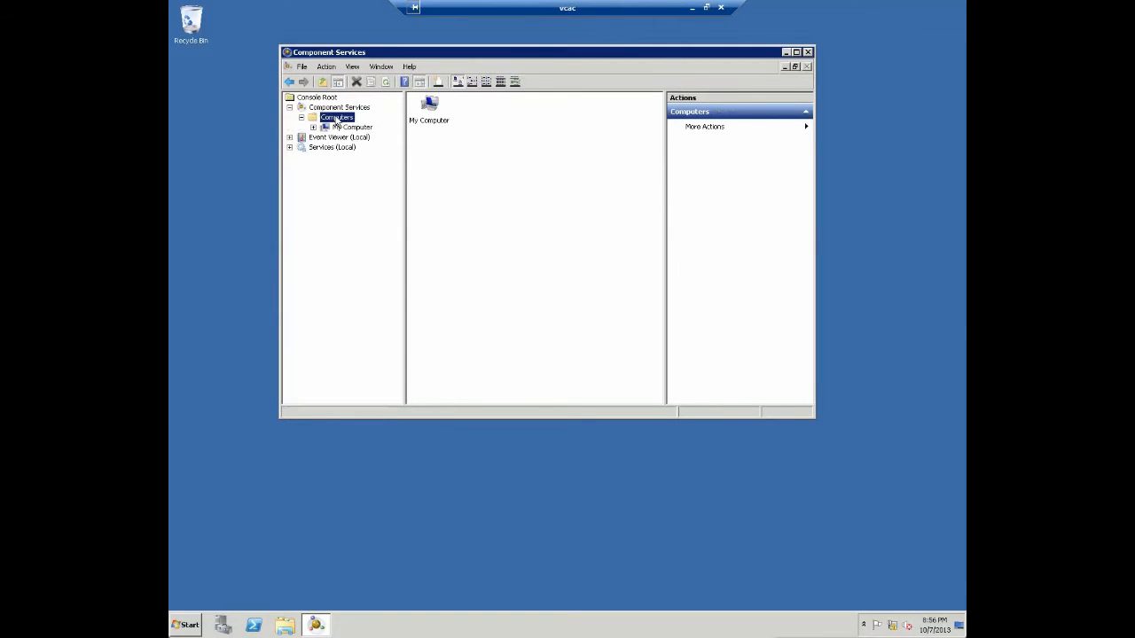
{"action": "double_click", "coordinate": [348, 127]}
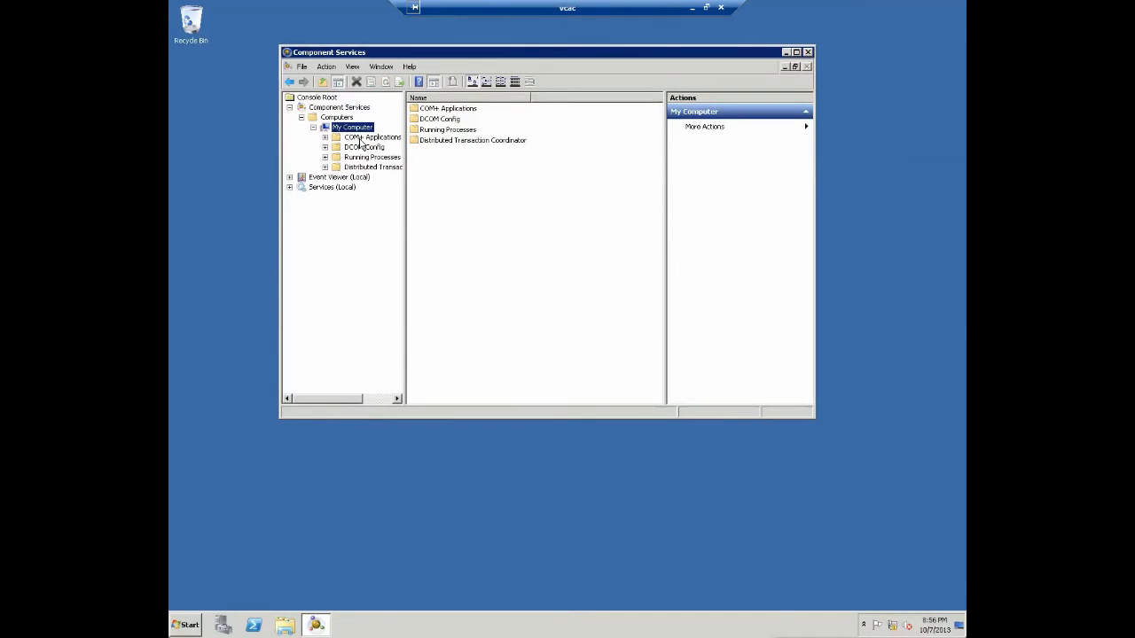
{"action": "double_click", "coordinate": [374, 167]}
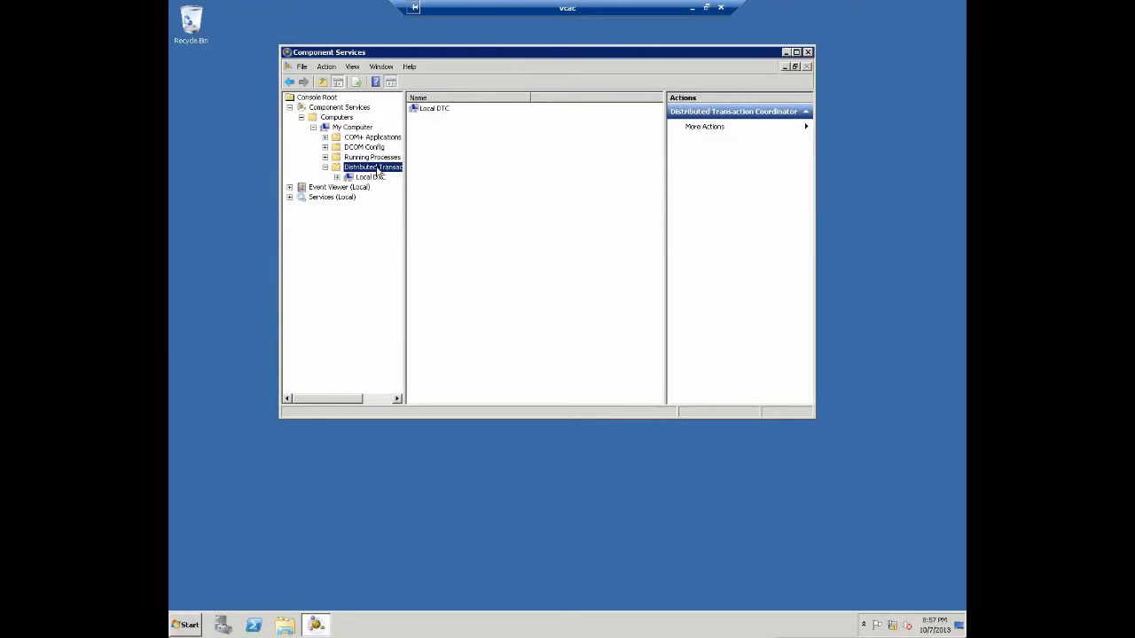
{"action": "right_click", "coordinate": [376, 180]}
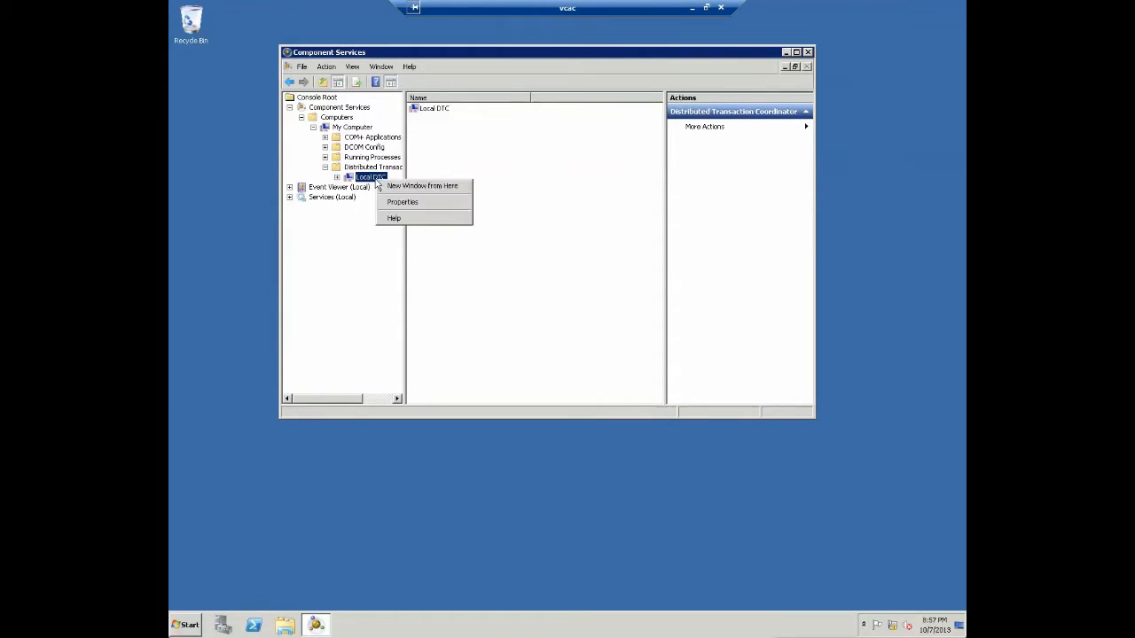
{"action": "left_click", "coordinate": [399, 202]}
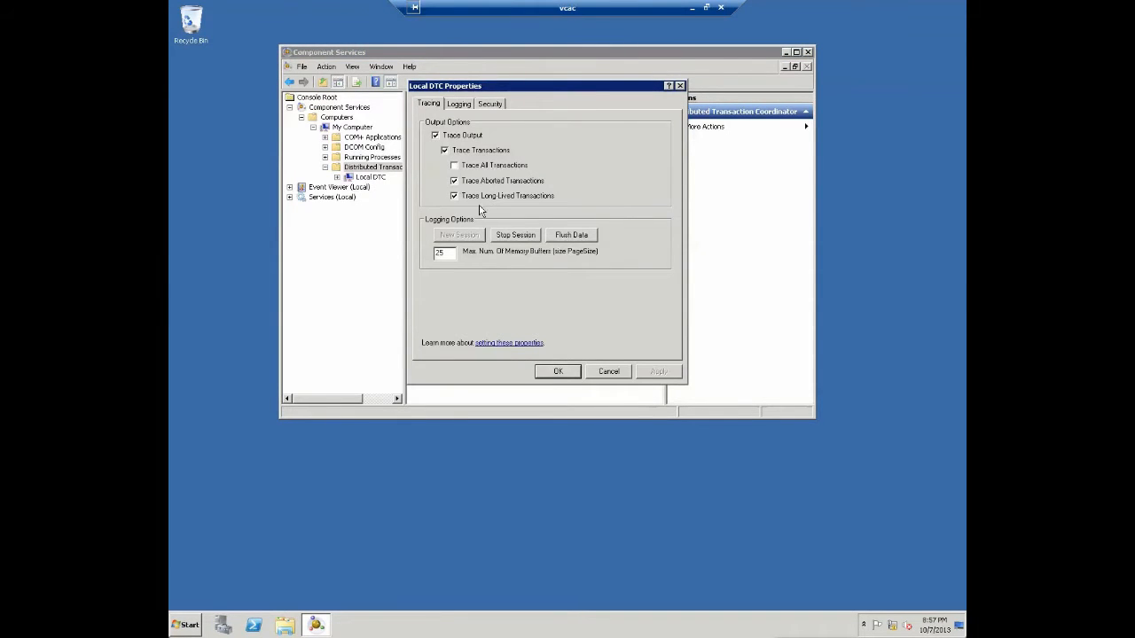
- Confirm network DTC access with inbound and outbound transactions allowed, then close Component Services
{"action": "left_click", "coordinate": [491, 104]}
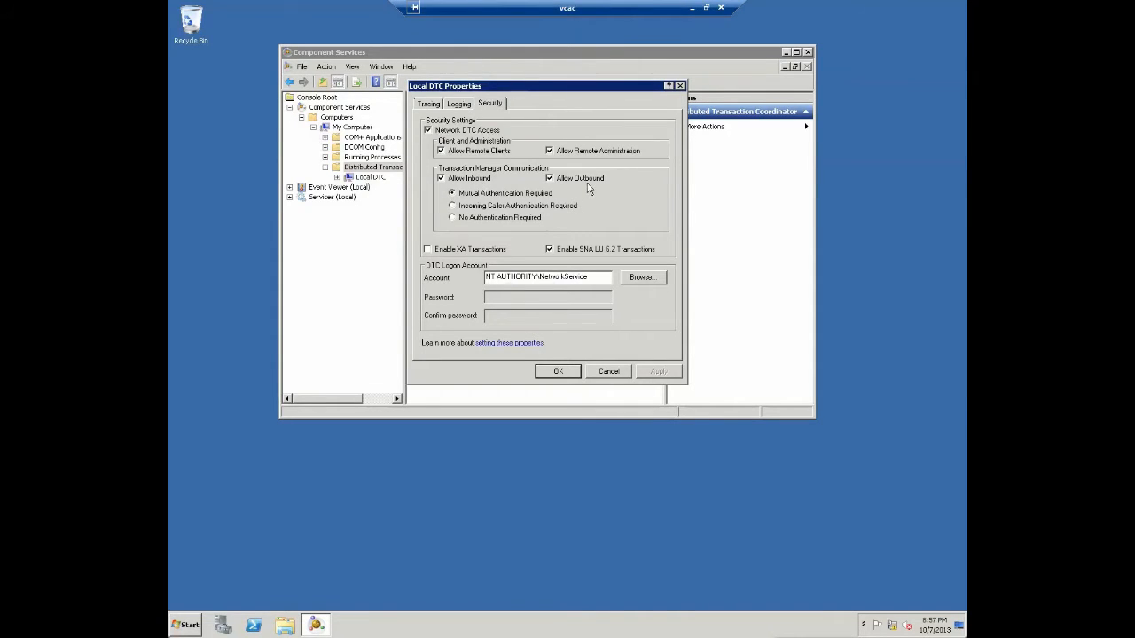
{"action": "left_click", "coordinate": [560, 371]}
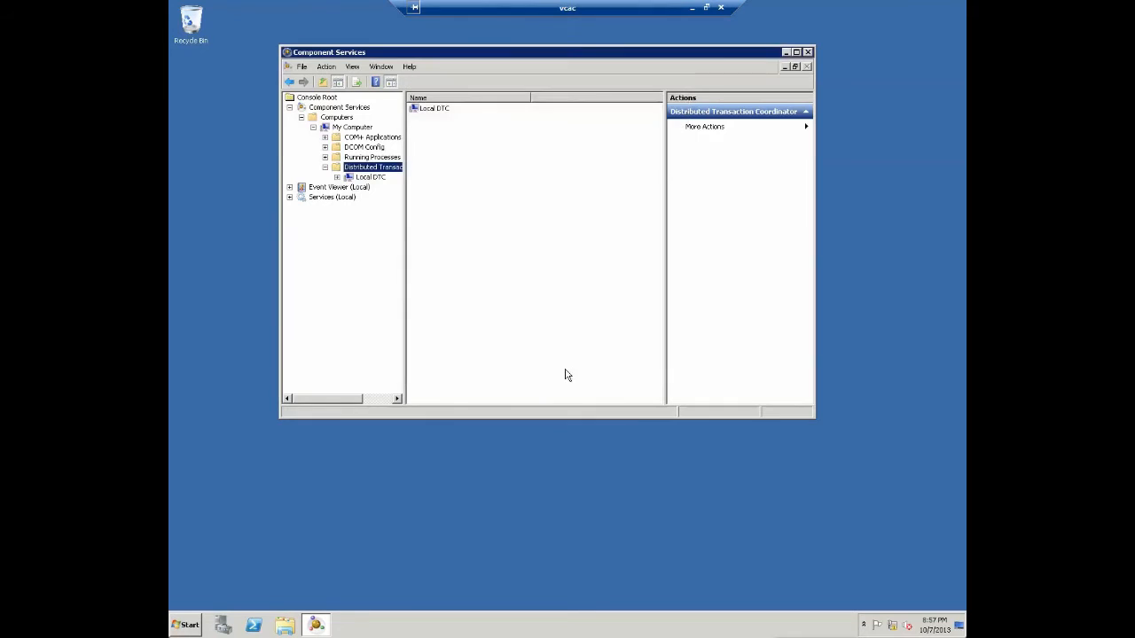
{"action": "left_click", "coordinate": [807, 52]}
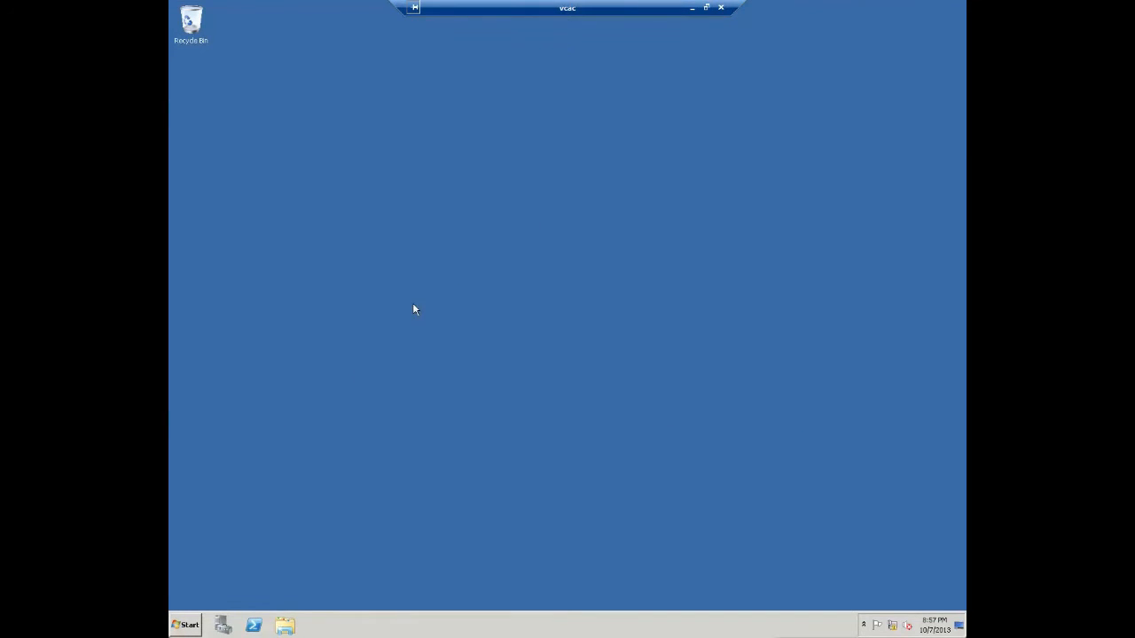
- Launch Command Prompt from the Start menu as administrator, approving the UAC prompt
{"action": "left_click", "coordinate": [187, 630]}
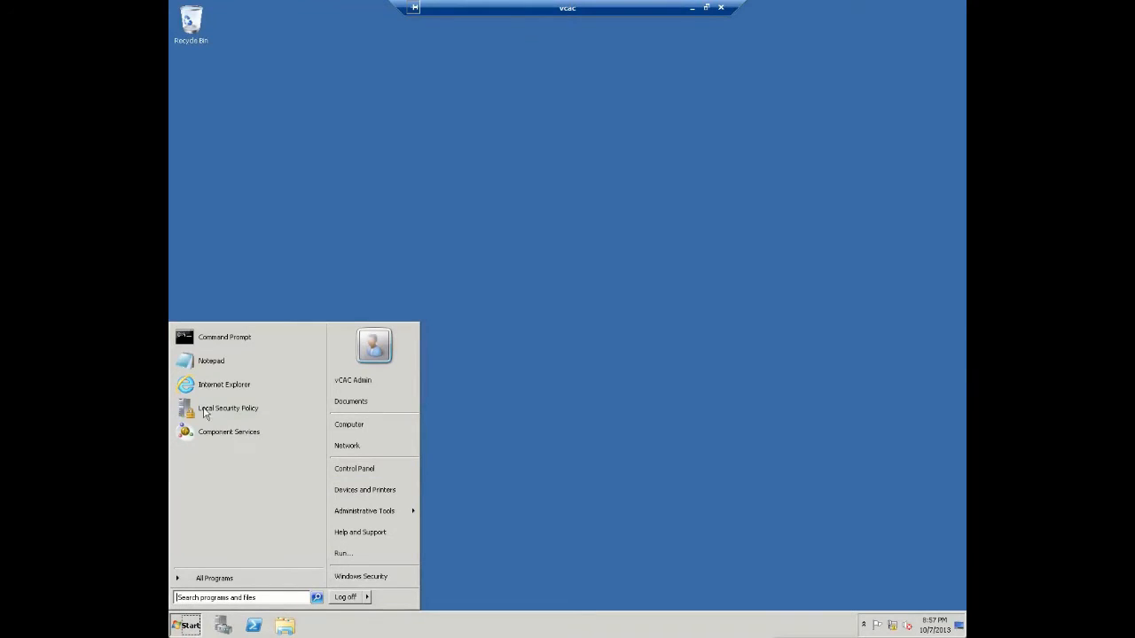
{"action": "right_click", "coordinate": [210, 337]}
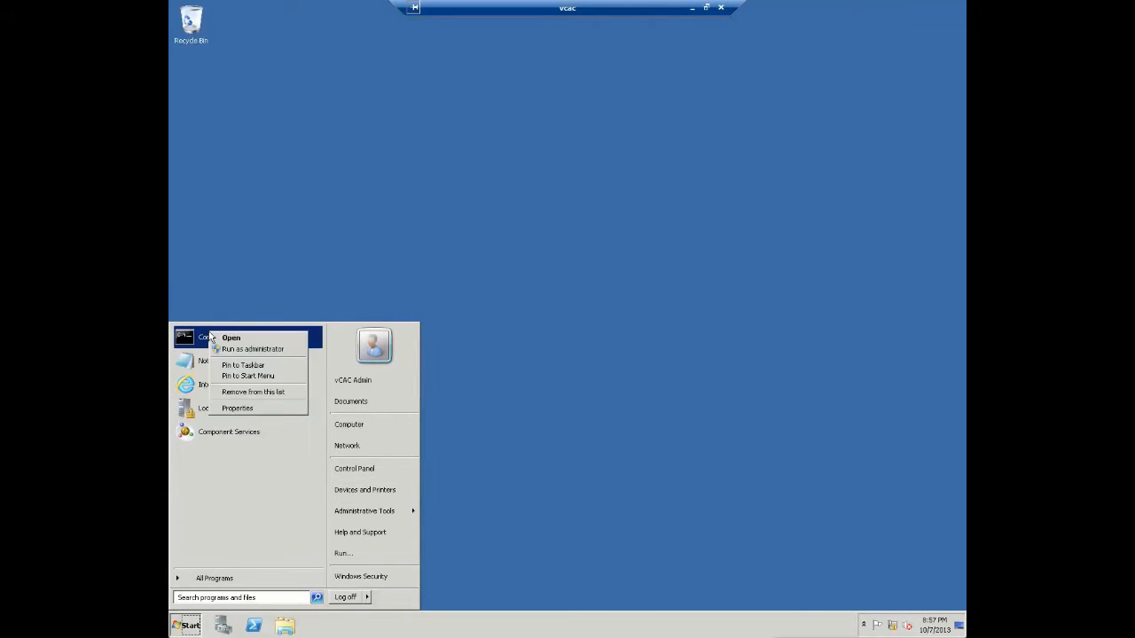
{"action": "left_click", "coordinate": [253, 349]}
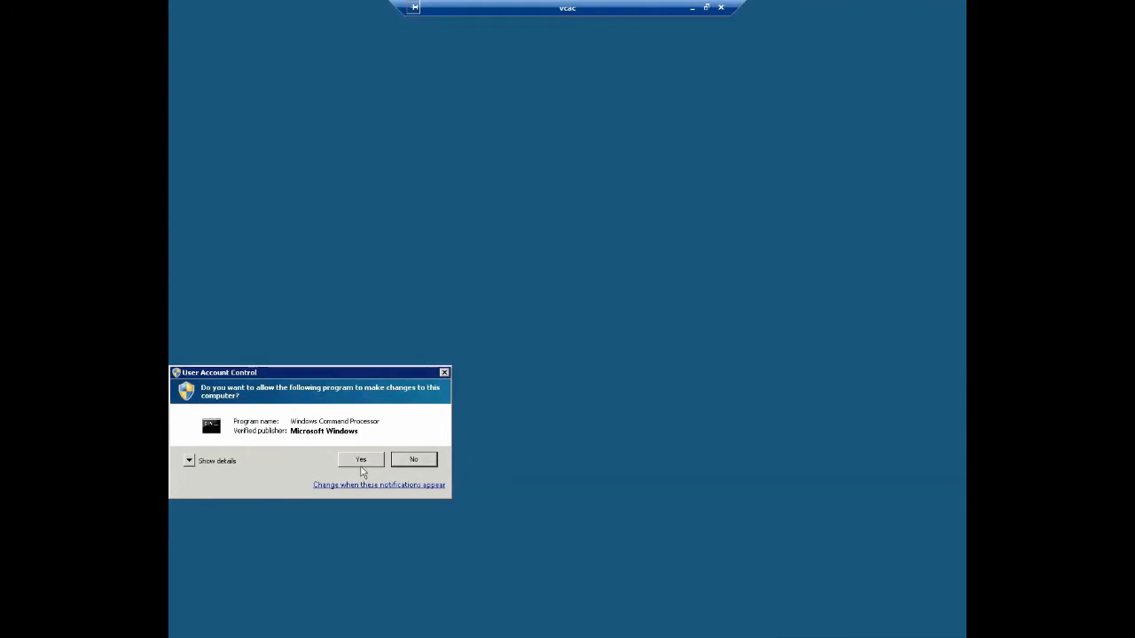
{"action": "left_click", "coordinate": [365, 461]}
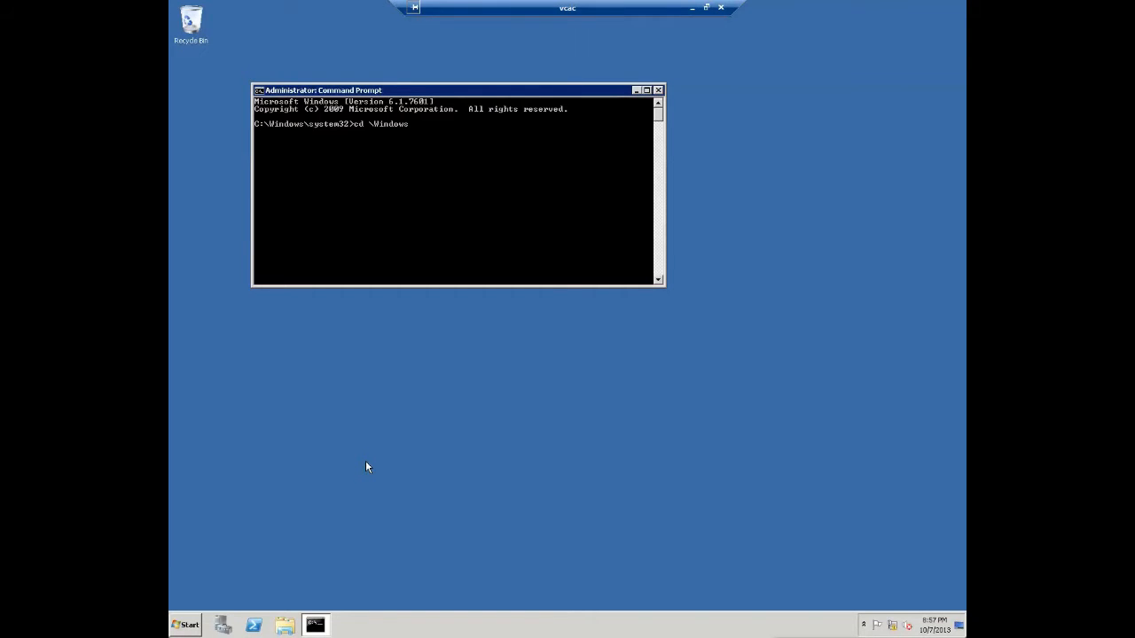
- Change directory to C:\Windows\Microsoft.NET\Framework\v4.0.30319
{"action": "type", "text": "cd \\Windows\\Mi"}
{"action": "key", "text": "Tab"}
{"action": "type", "text": "\\F"}
{"action": "key", "text": "Tab"}
{"action": "type", "text": "\\v4"}
{"action": "key", "text": "Tab"}
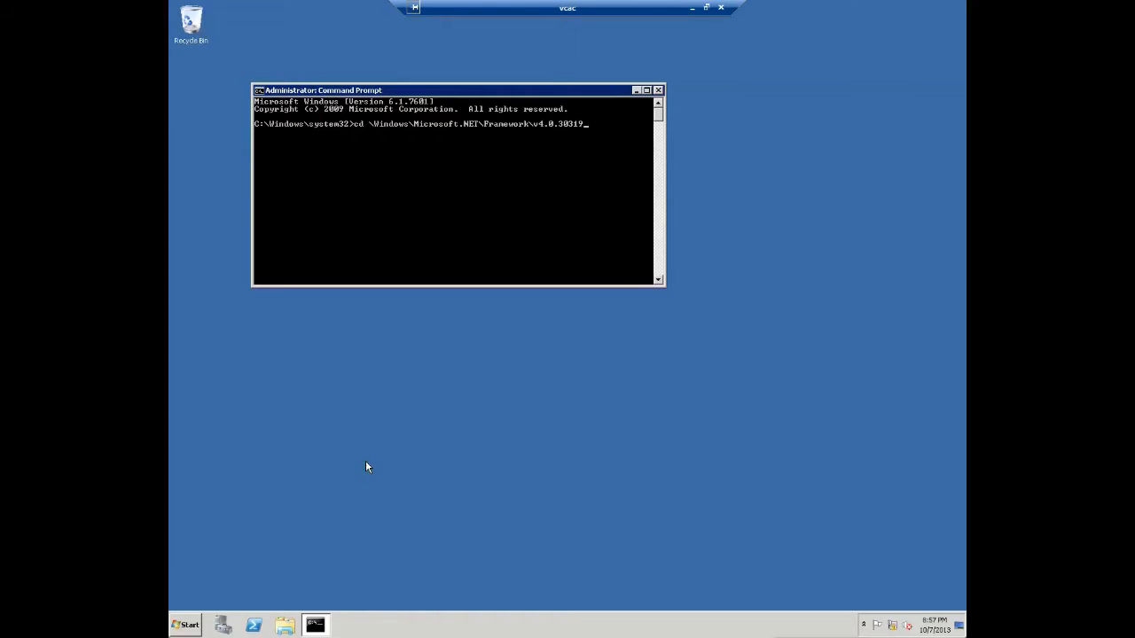
{"action": "key", "text": "Return"}
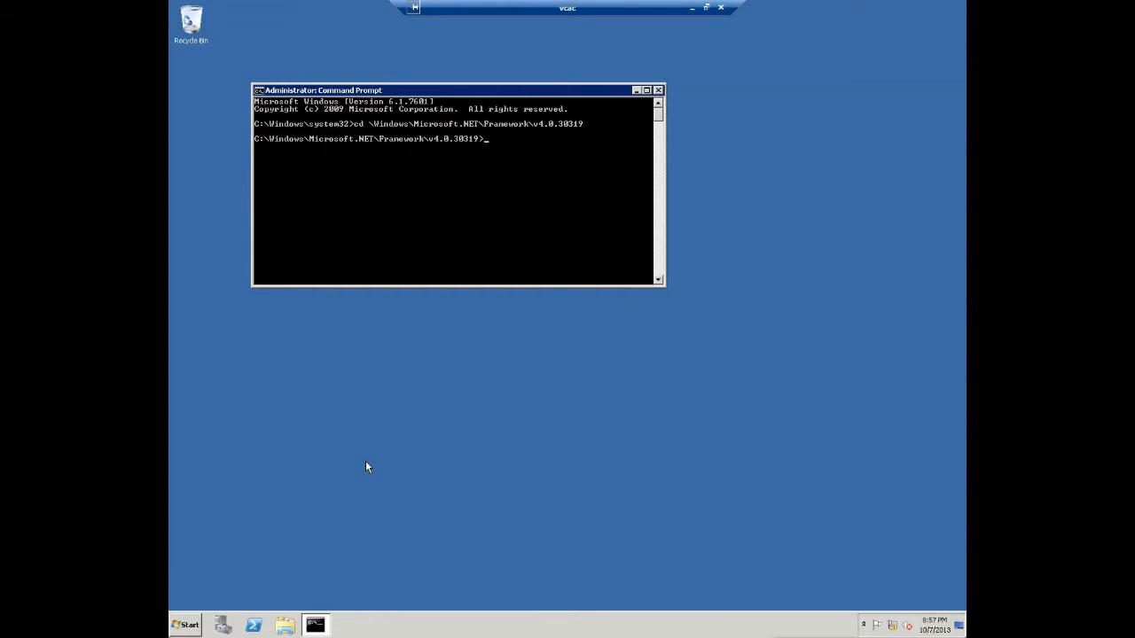
- Run aspnet_regiis.exe to register ASP.NET 4.0.30319 with IIS
{"action": "type", "text": "asp"}
{"action": "key", "text": "Tab"}
{"action": "key", "text": "Tab"}
{"action": "type", "text": "egb"}
{"action": "key", "text": "Tab"}
{"action": "key", "text": "Return"}
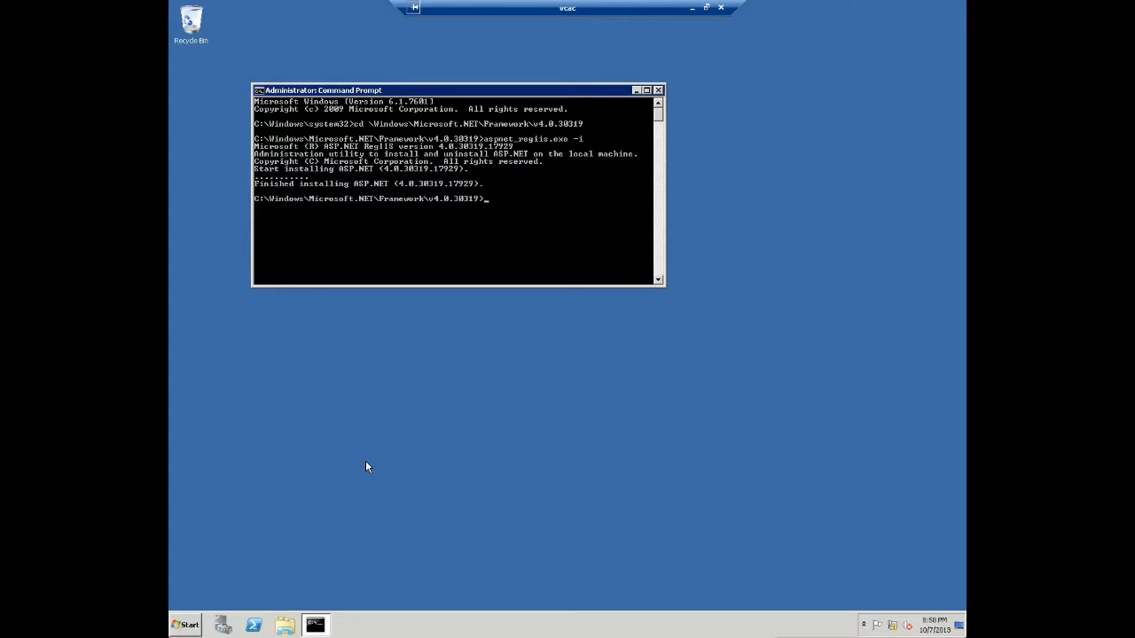
- Restart IIS with iisreset and close the Command Prompt
{"action": "type", "text": "iisreset"}
{"action": "key", "text": "Return"}
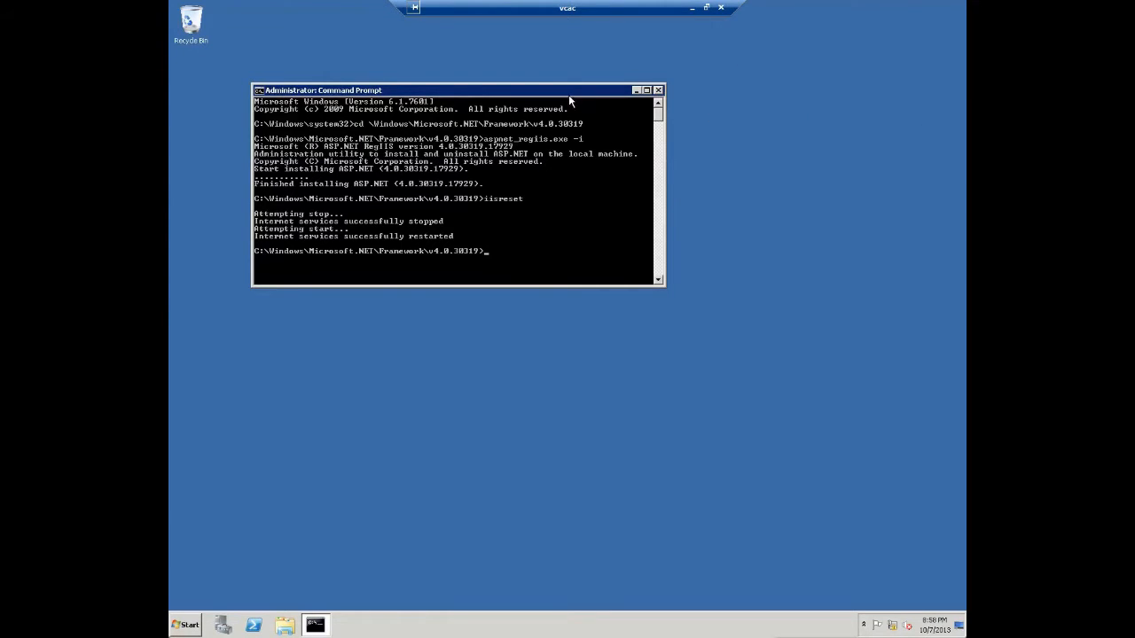
{"action": "left_click", "coordinate": [658, 90]}
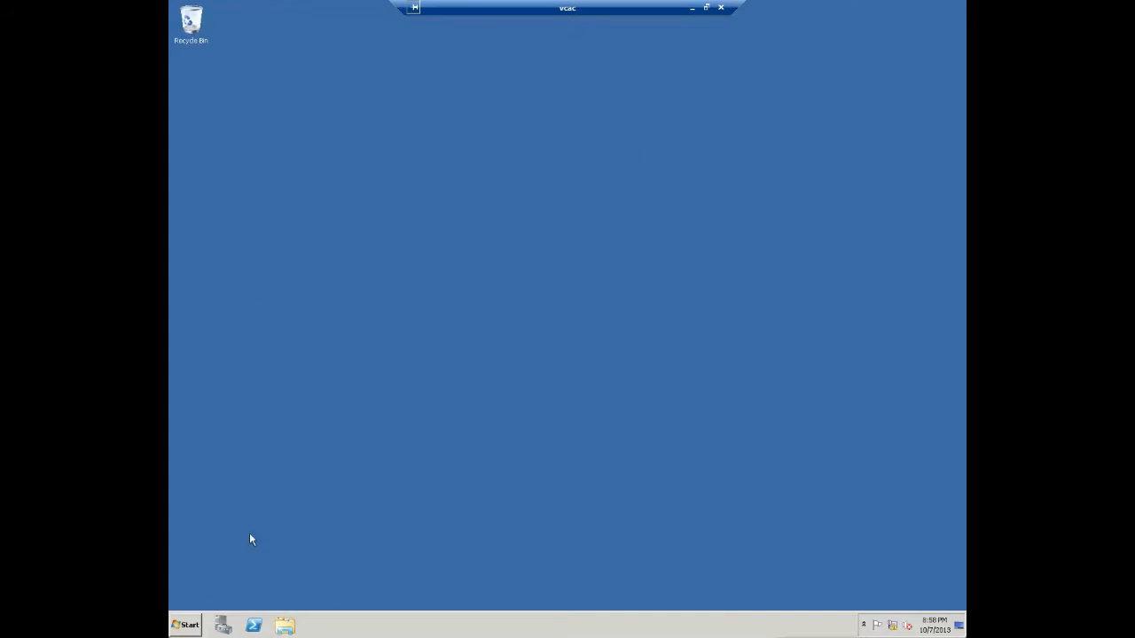
- Browse Windows Explorer to C:\Install\vCAC-52-Installation
{"action": "left_click", "coordinate": [174, 630]}
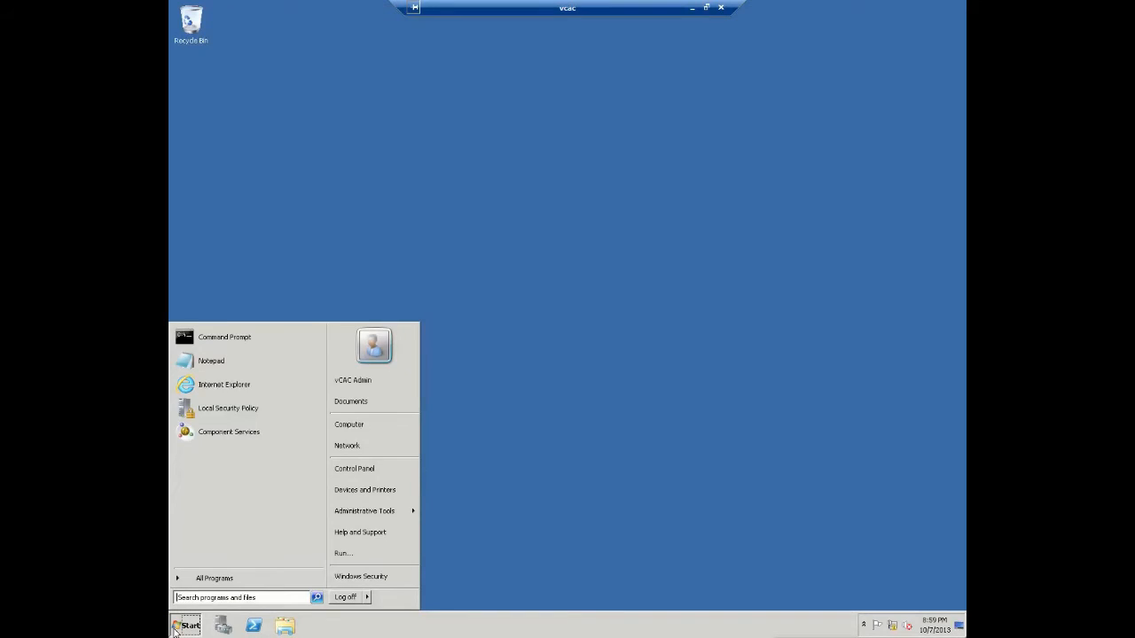
{"action": "left_click", "coordinate": [174, 630]}
{"action": "left_click", "coordinate": [285, 626]}
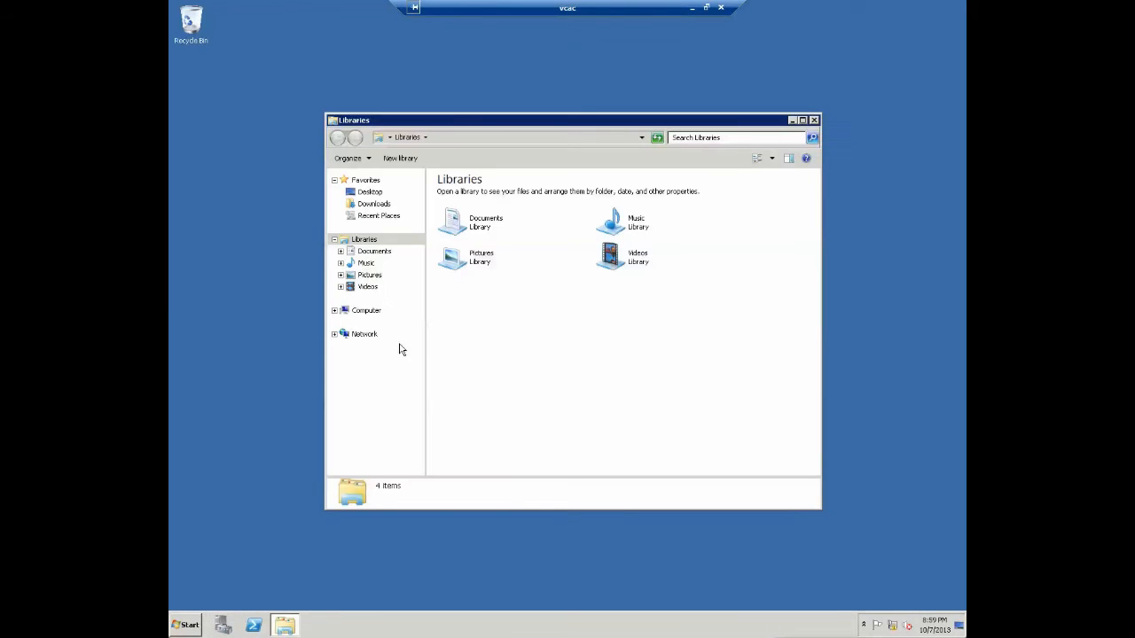
{"action": "left_click", "coordinate": [335, 311]}
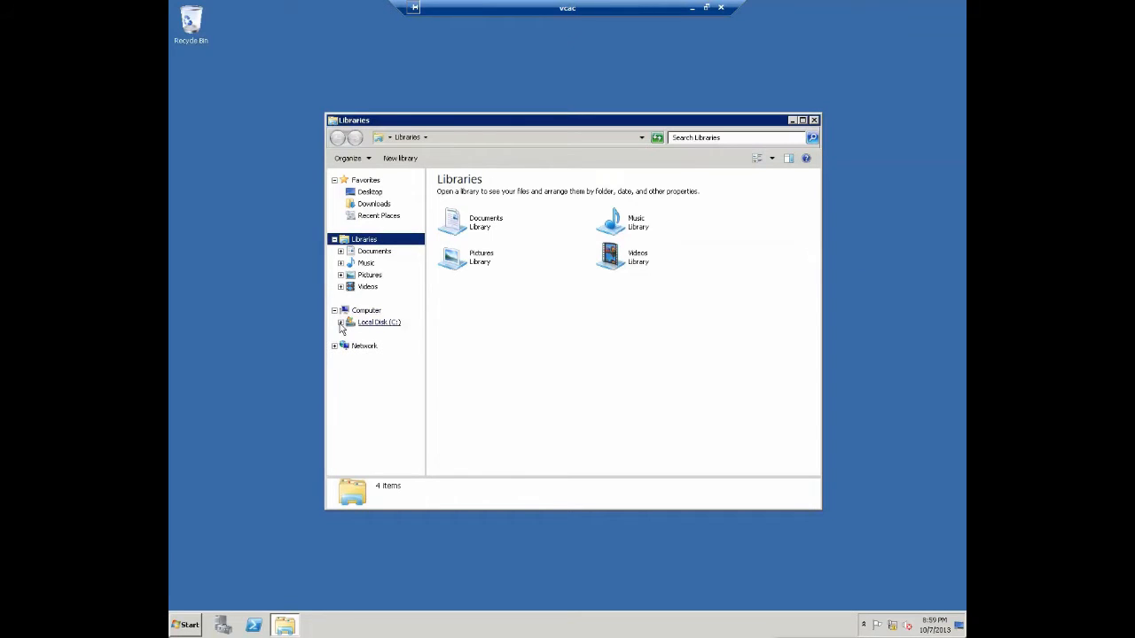
{"action": "left_click", "coordinate": [341, 323]}
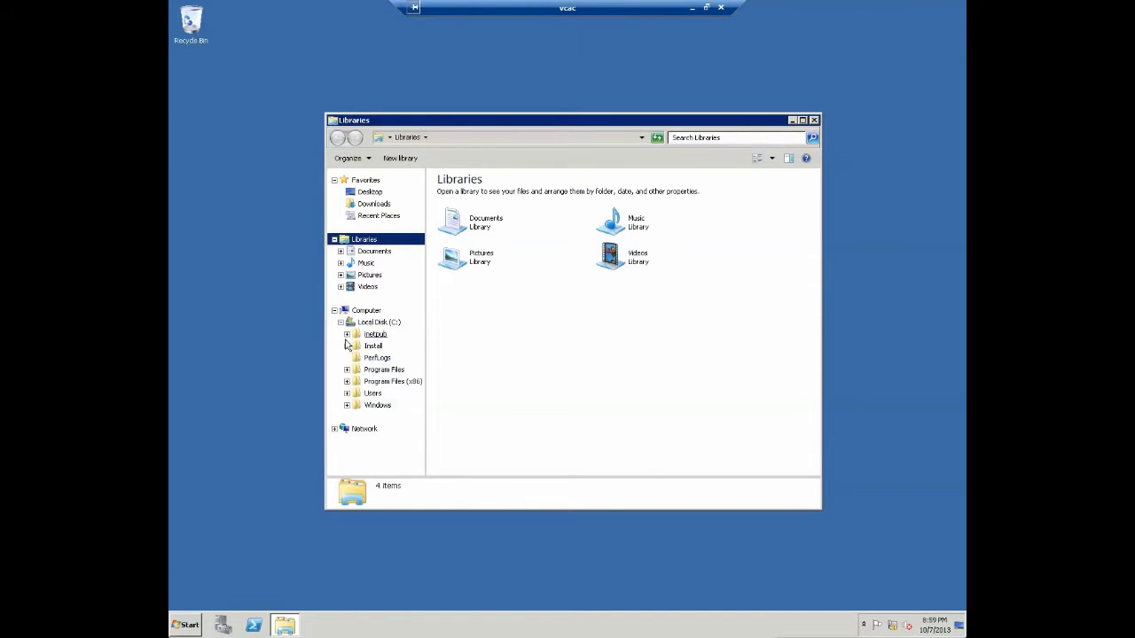
{"action": "left_click", "coordinate": [347, 346]}
{"action": "left_click", "coordinate": [396, 375]}
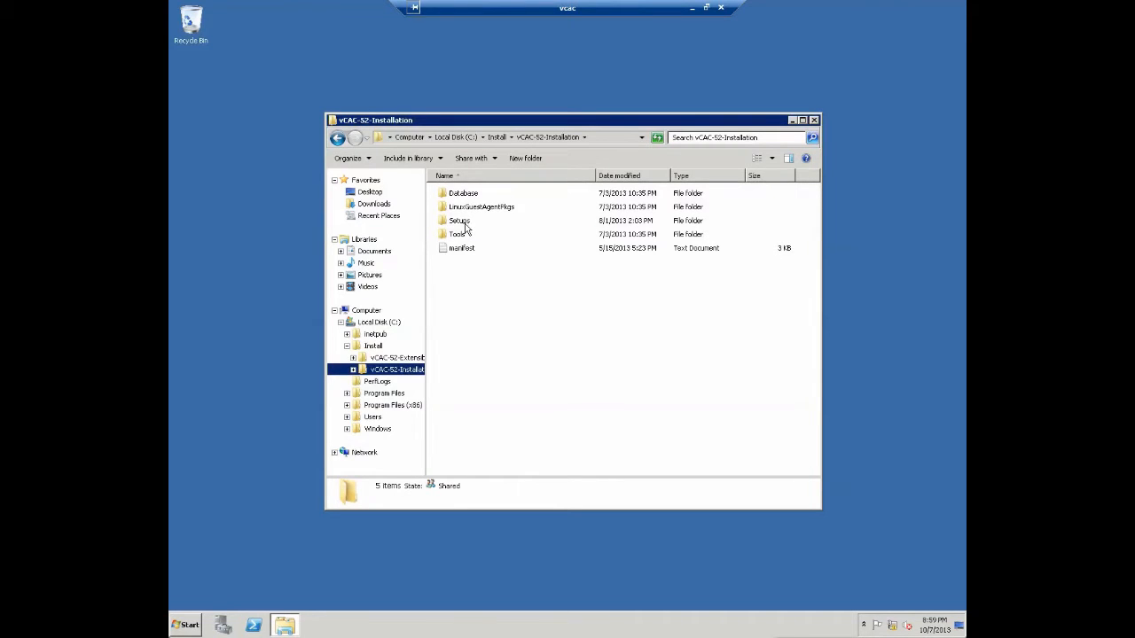
- Launch vCAC-PrereqChecker-Setup from the Tools folder
{"action": "double_click", "coordinate": [460, 234]}
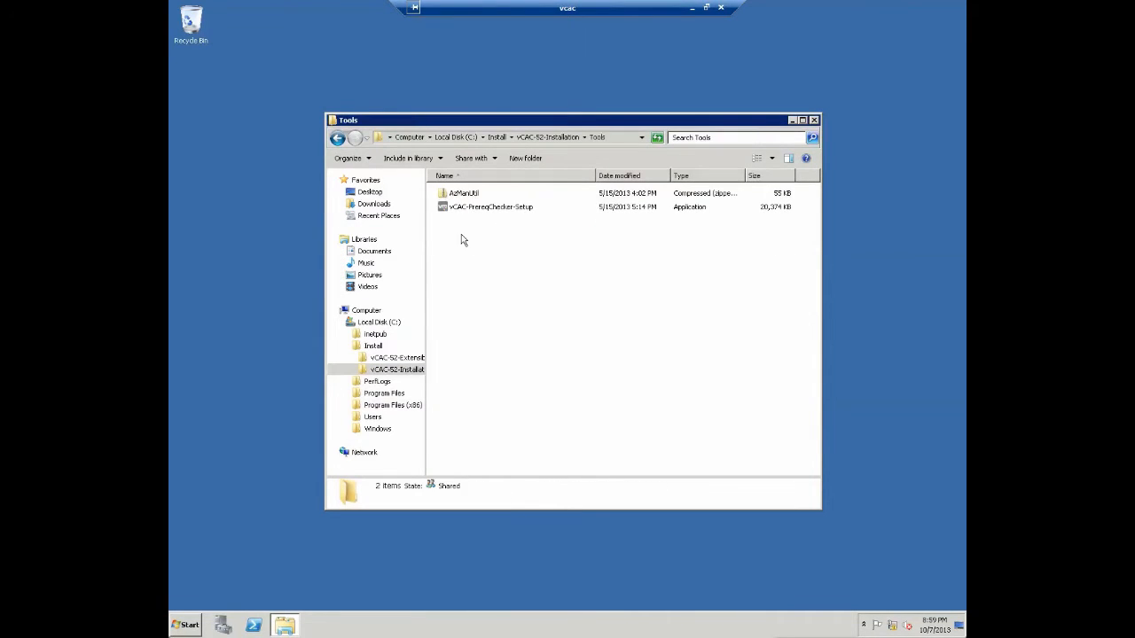
{"action": "left_click", "coordinate": [523, 207]}
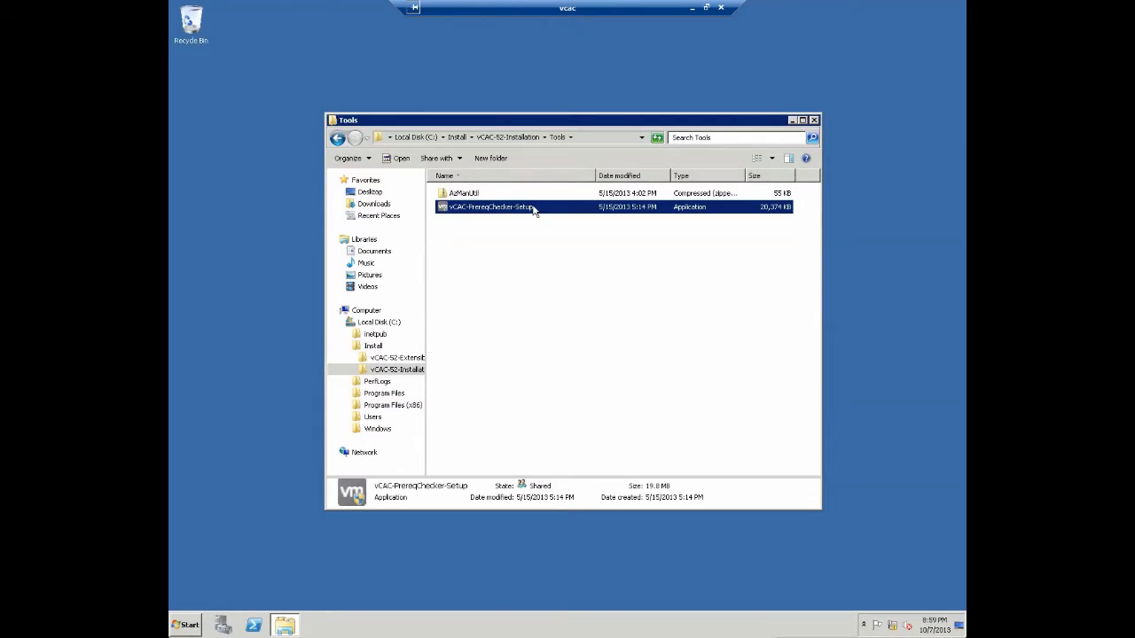
{"action": "double_click", "coordinate": [535, 208]}
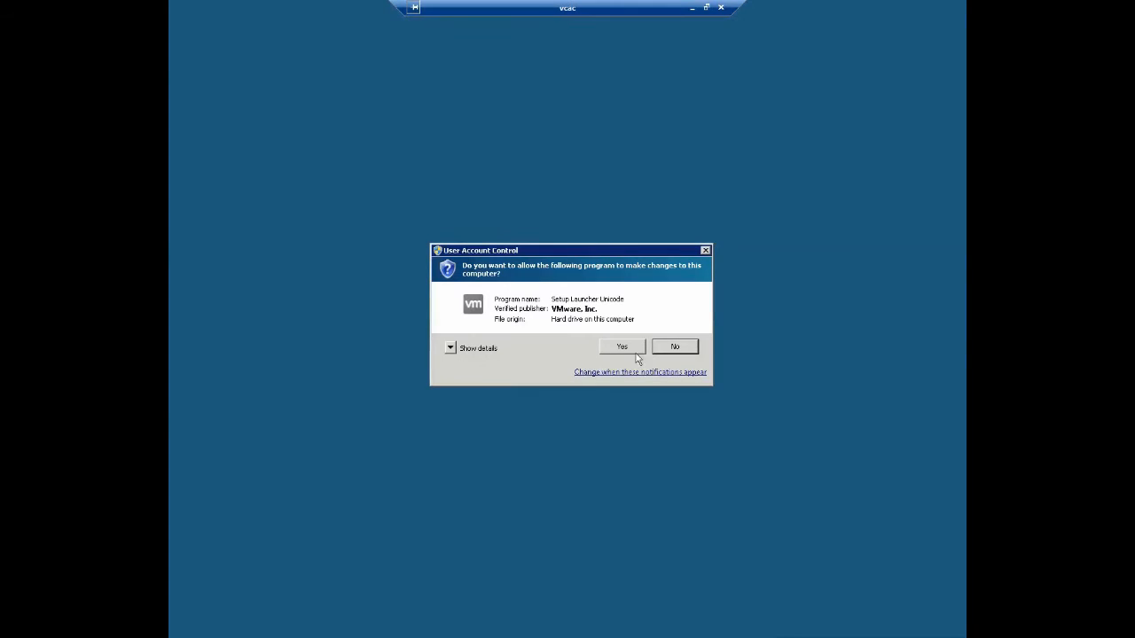
- Approve UAC, accept the license, install to the default folder, and finish to launch the checker
{"action": "left_click", "coordinate": [636, 351]}
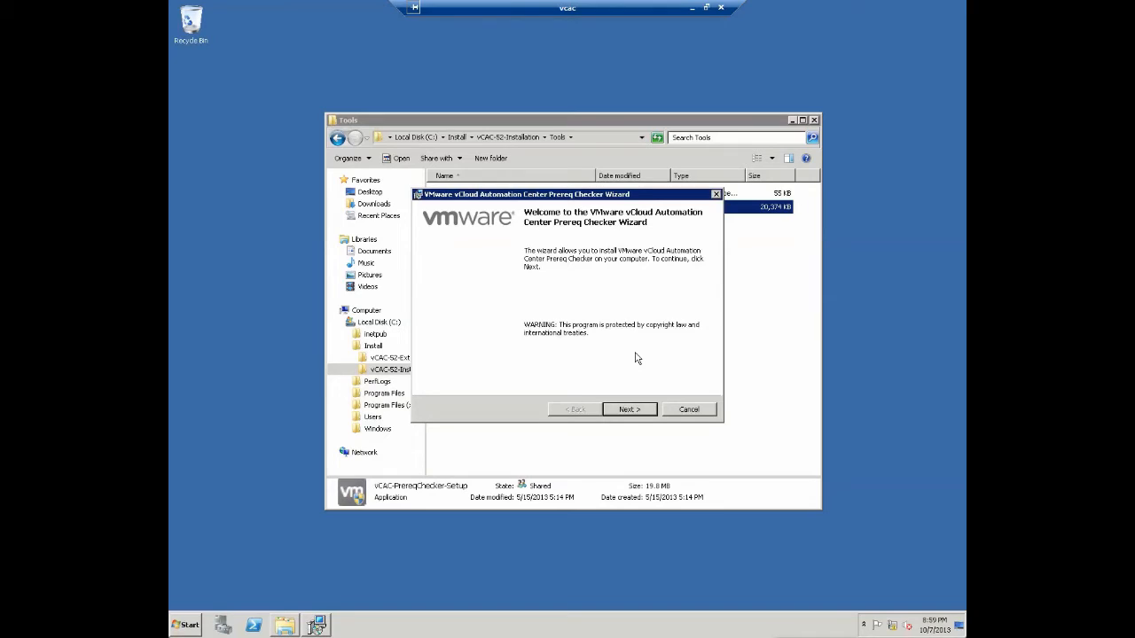
{"action": "left_click", "coordinate": [628, 409]}
{"action": "left_click", "coordinate": [543, 366]}
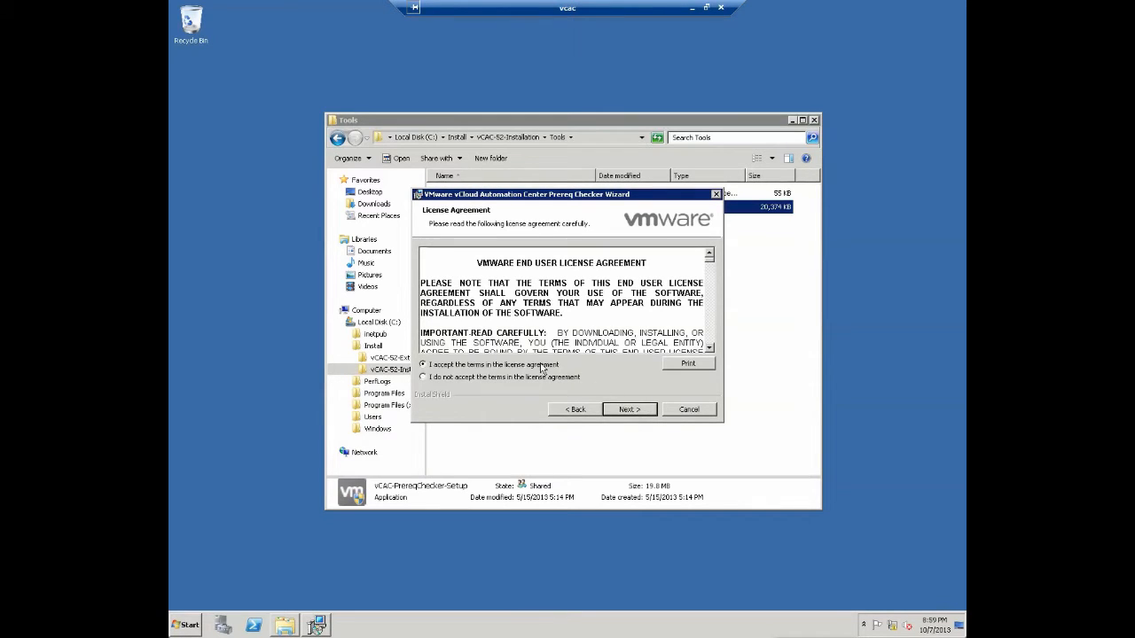
{"action": "left_click", "coordinate": [630, 409]}
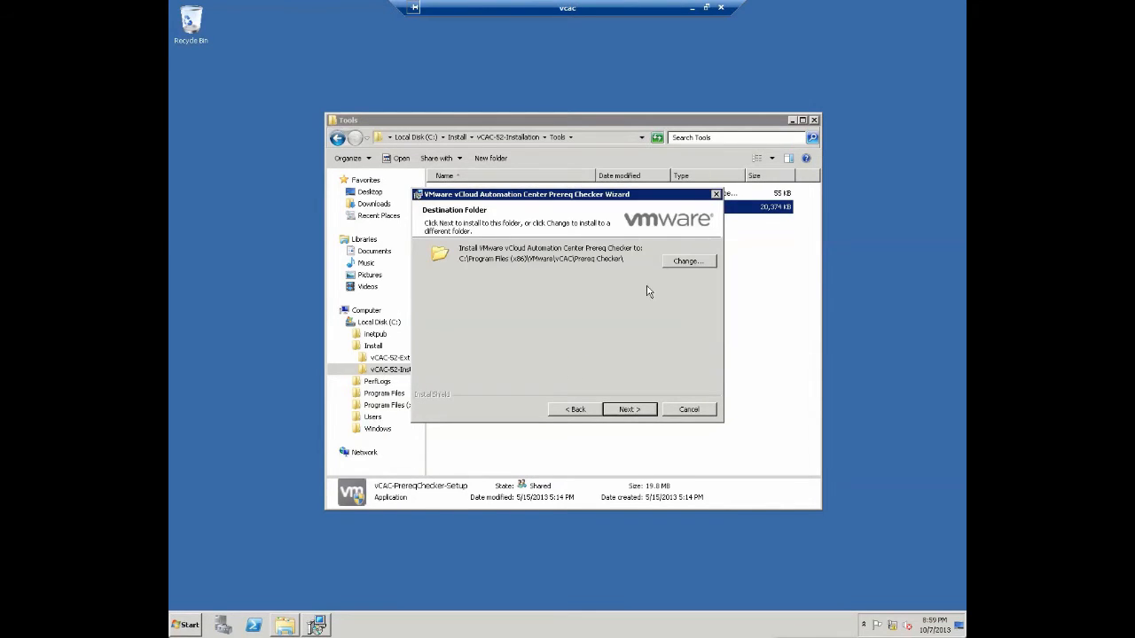
{"action": "left_click", "coordinate": [631, 411]}
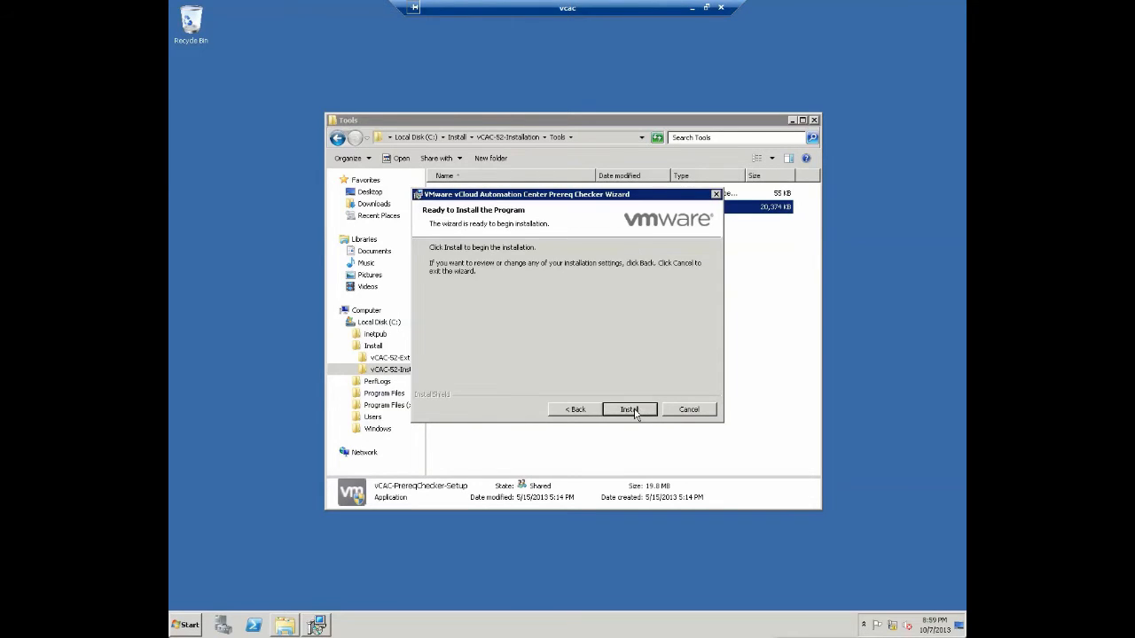
{"action": "left_click", "coordinate": [630, 409]}
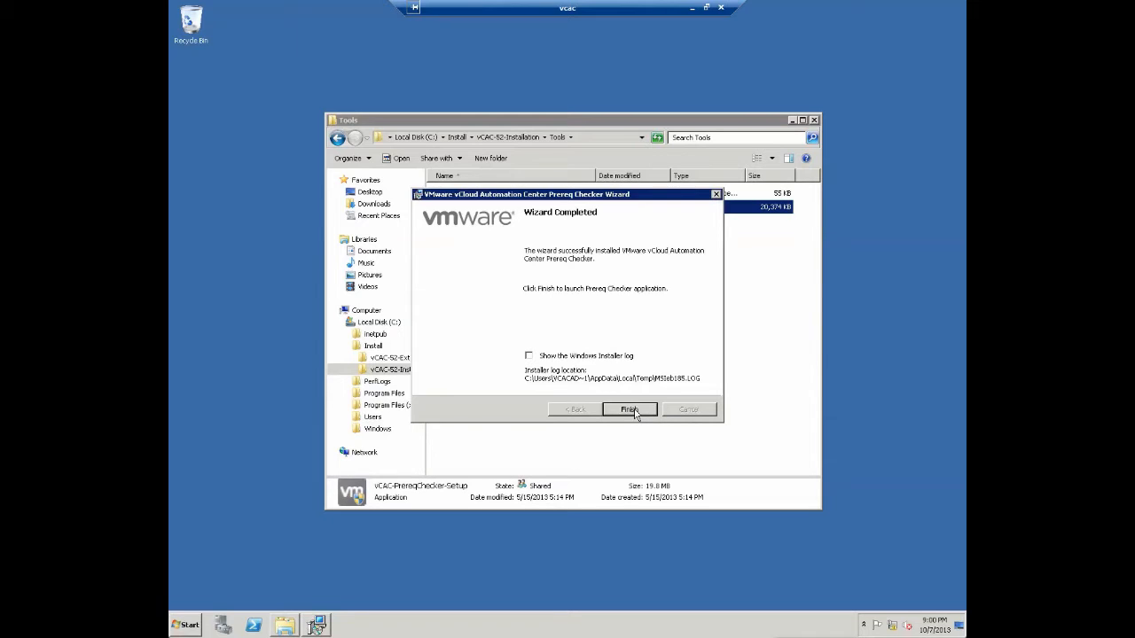
{"action": "left_click", "coordinate": [635, 413]}
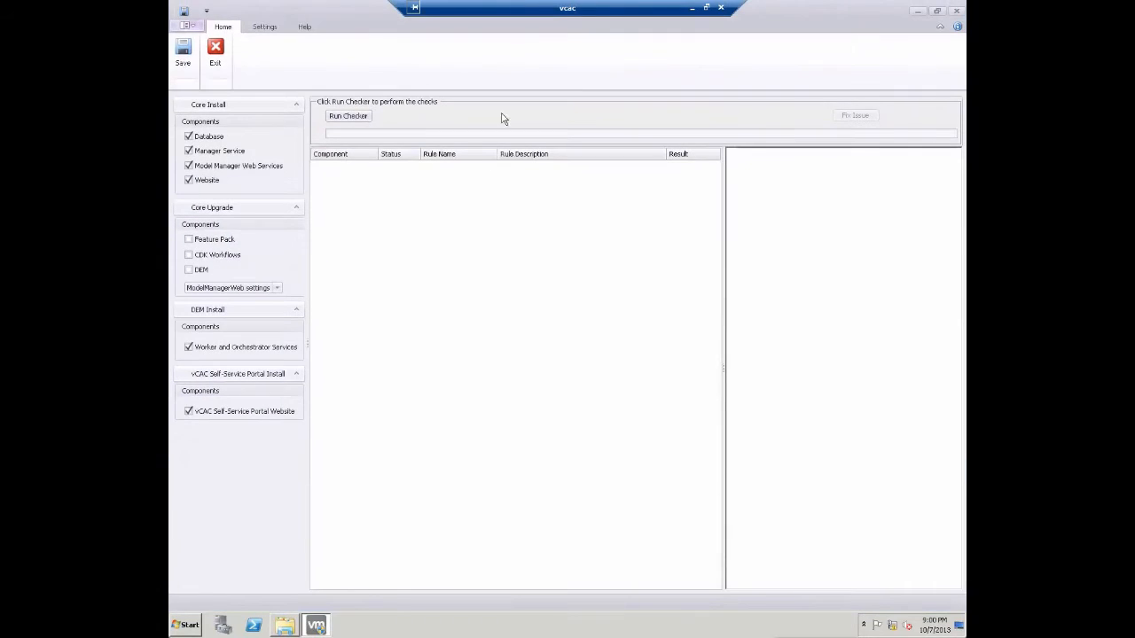
- Run the checks, review the Manager Service firewall and Database TCPIP findings, then exit
{"action": "left_click", "coordinate": [357, 122]}
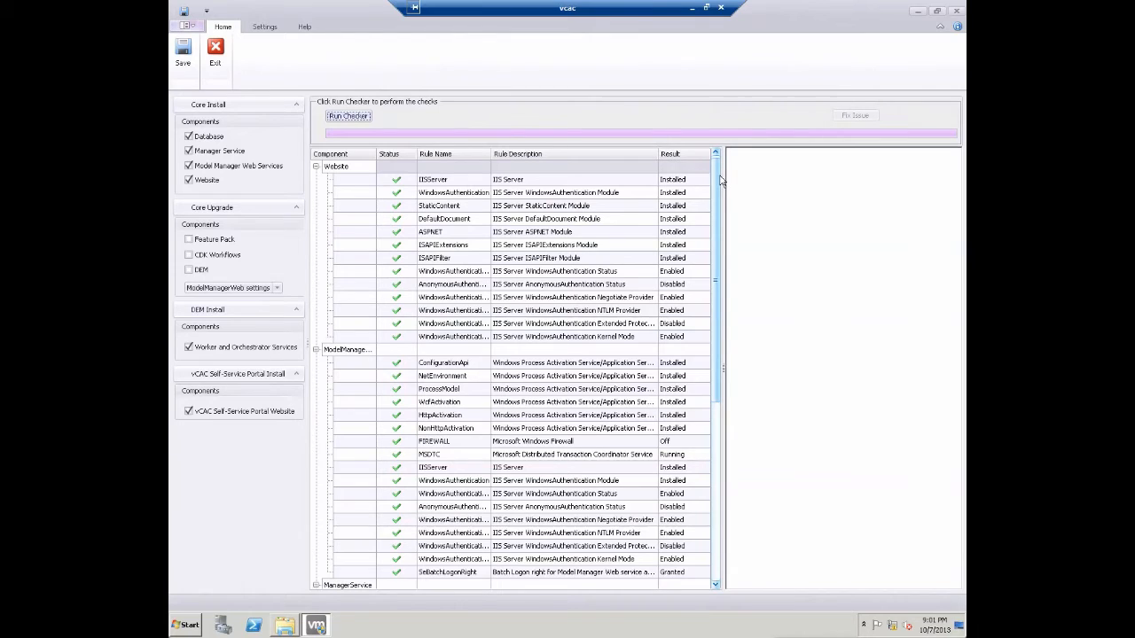
{"action": "left_click_drag", "start_coordinate": [720, 177], "coordinate": [700, 399]}
{"action": "left_click", "coordinate": [572, 300]}
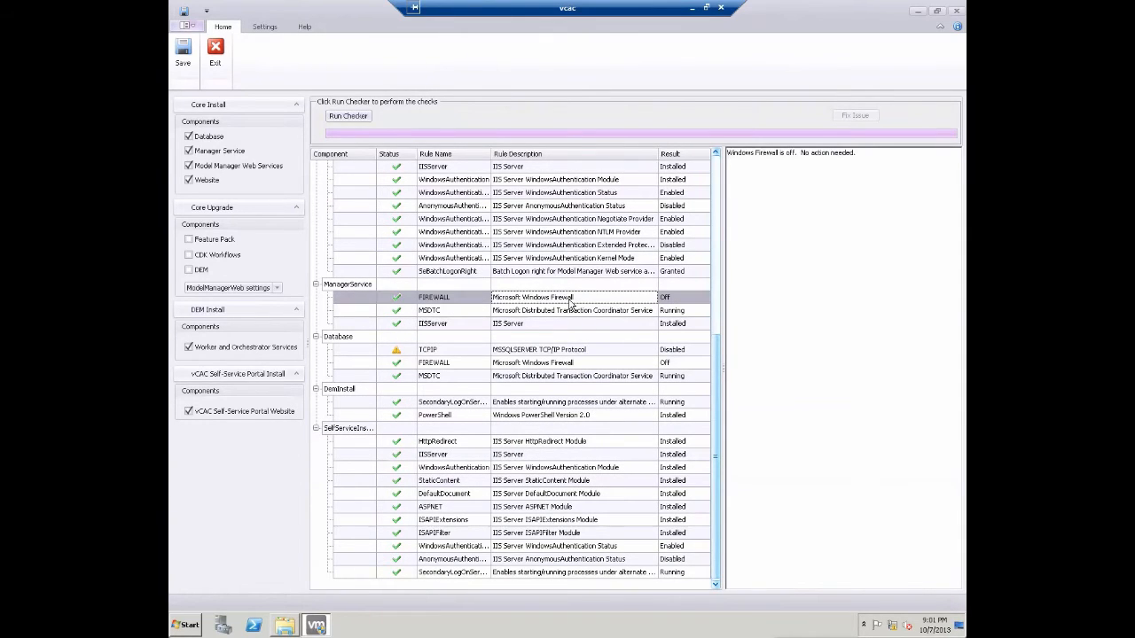
{"action": "left_click", "coordinate": [581, 353]}
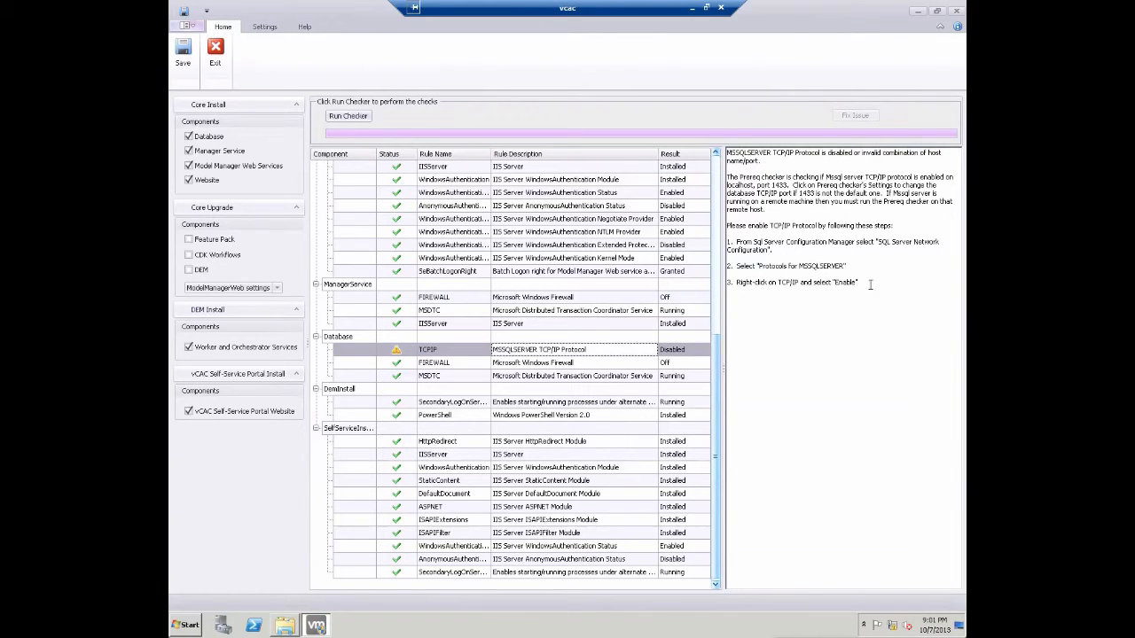
{"action": "left_click", "coordinate": [215, 52]}
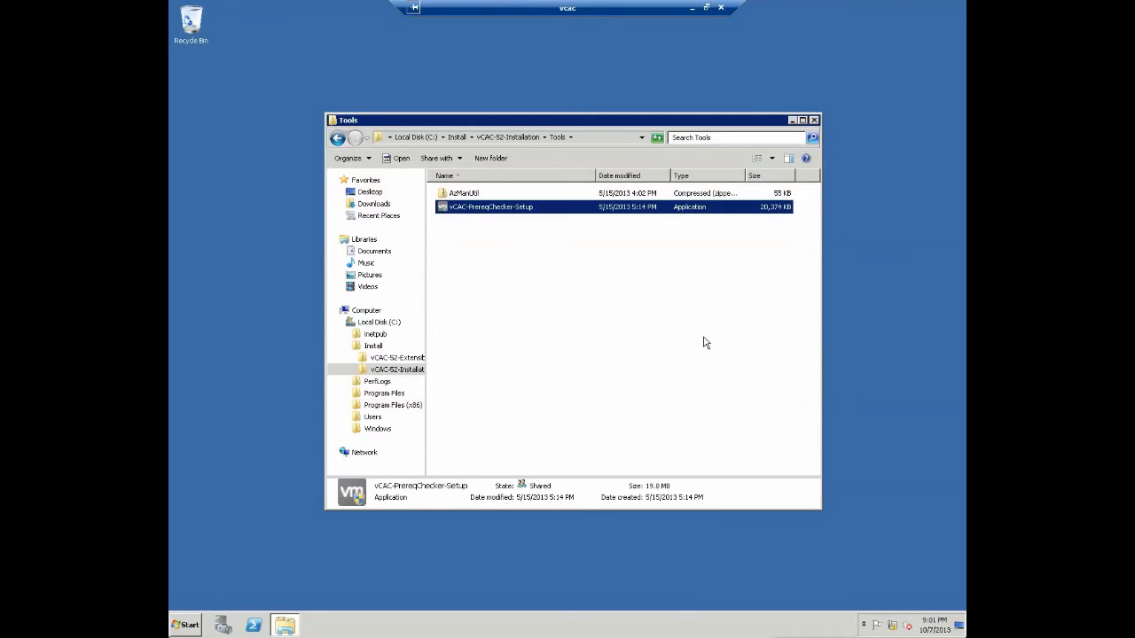
- Run vCAC-Server-Setup from the vCAC-52-Installation\Setups folder as administrator
{"action": "left_click", "coordinate": [387, 368]}
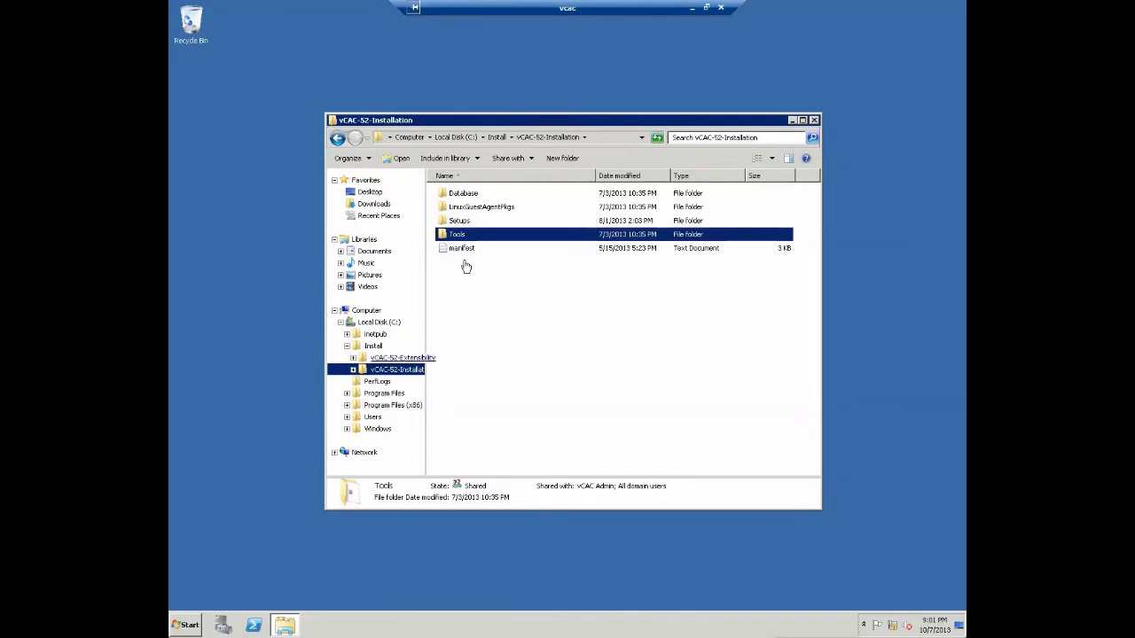
{"action": "double_click", "coordinate": [461, 220]}
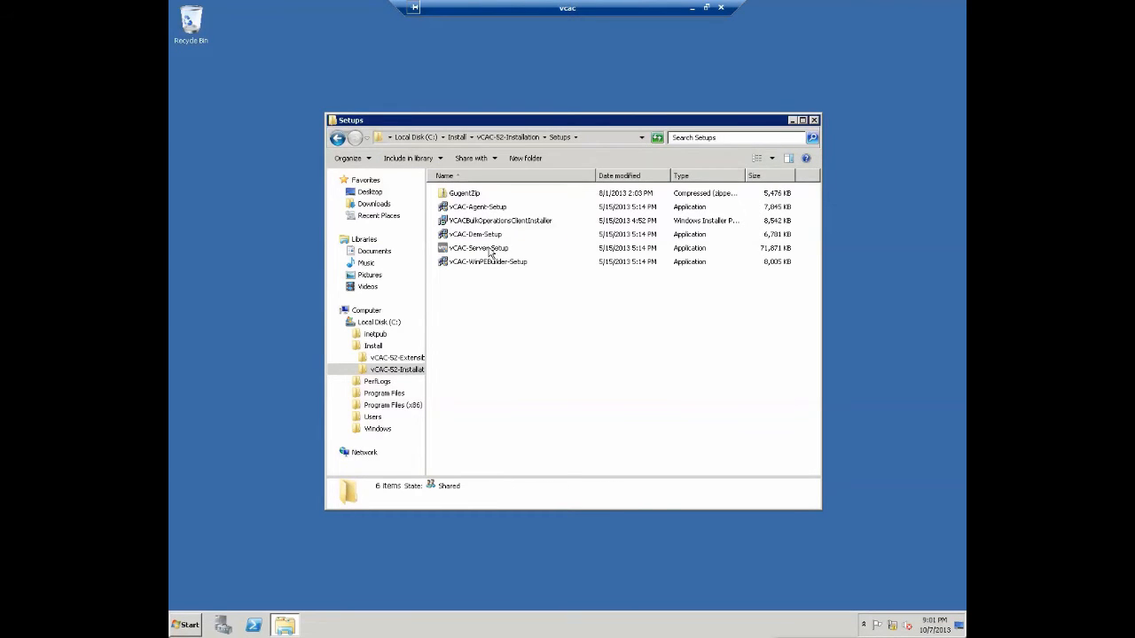
{"action": "left_click", "coordinate": [488, 248]}
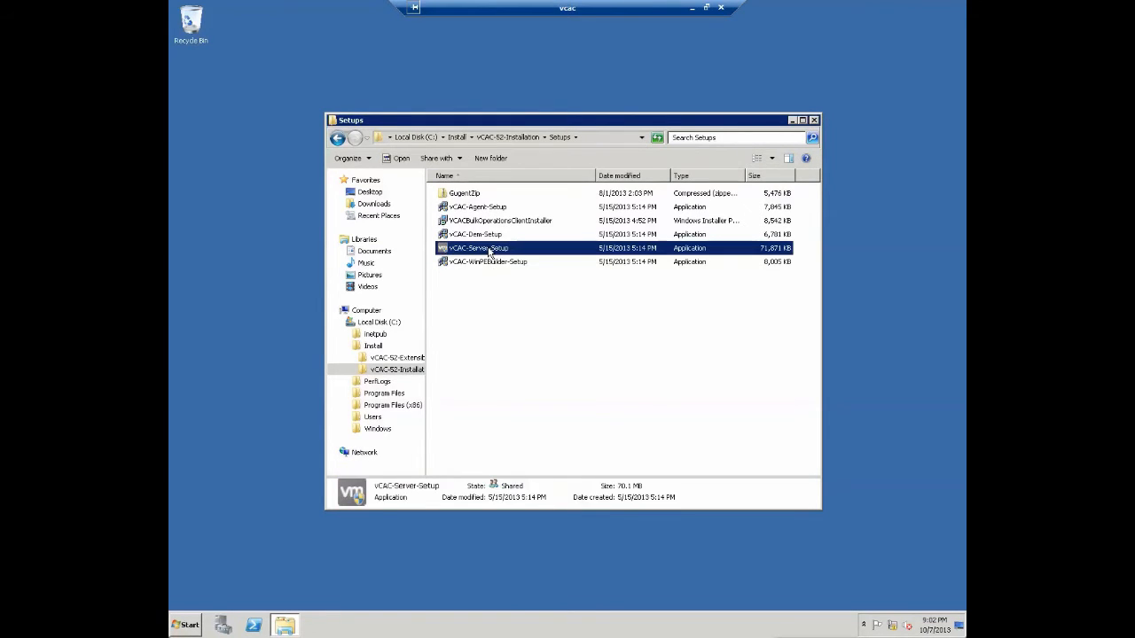
{"action": "right_click", "coordinate": [489, 252]}
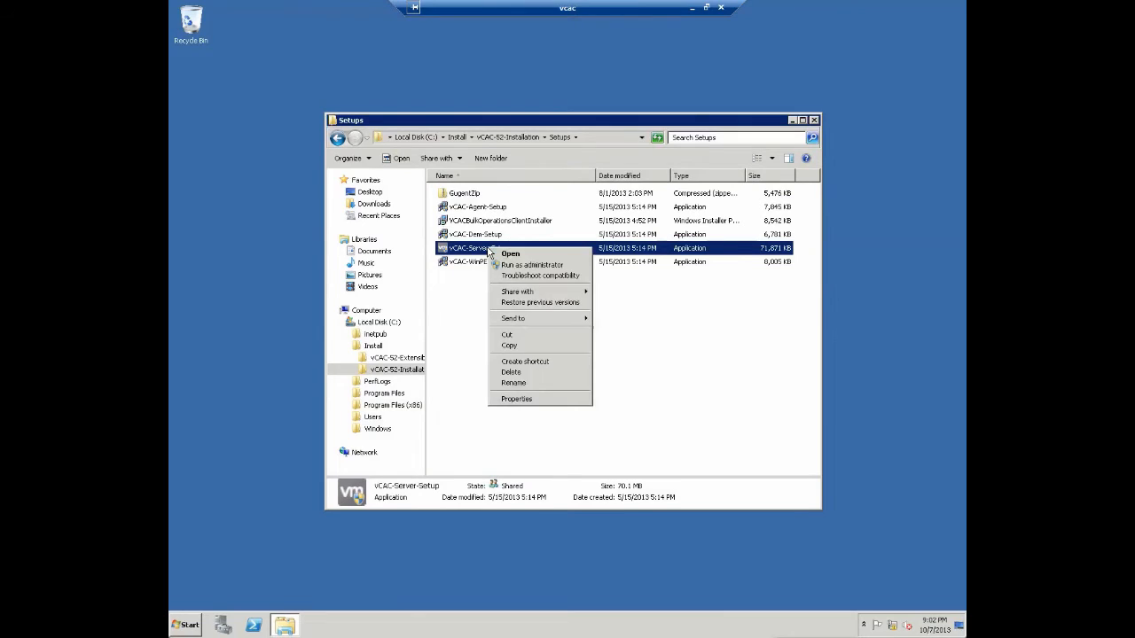
{"action": "left_click", "coordinate": [519, 265]}
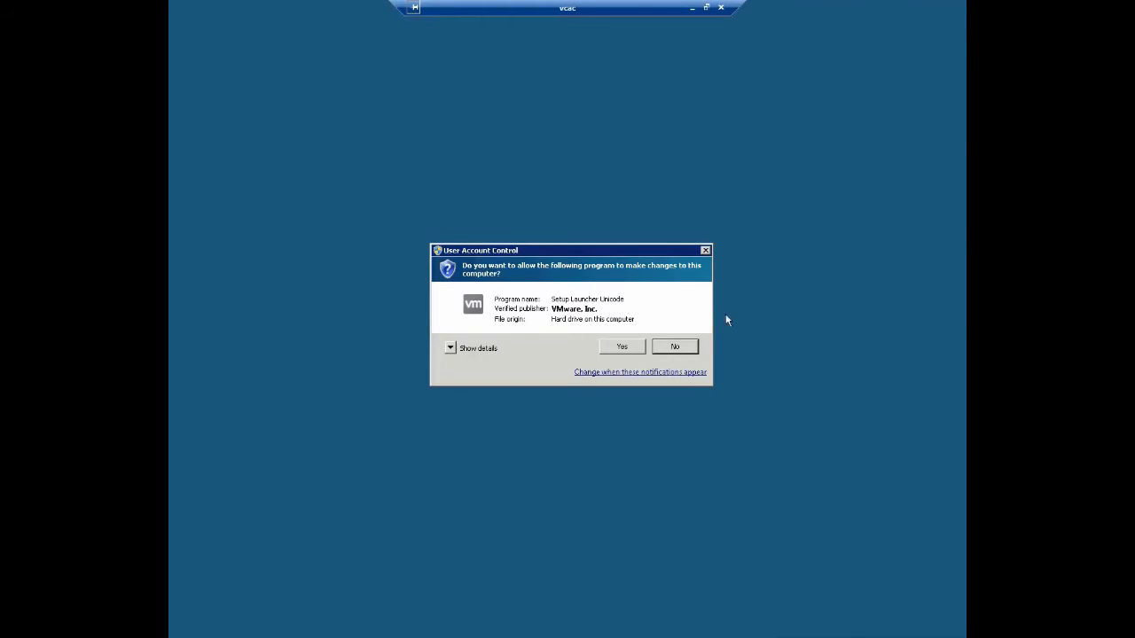
- Approve UAC, accept the license, and keep the default install folder
{"action": "left_click", "coordinate": [626, 348]}
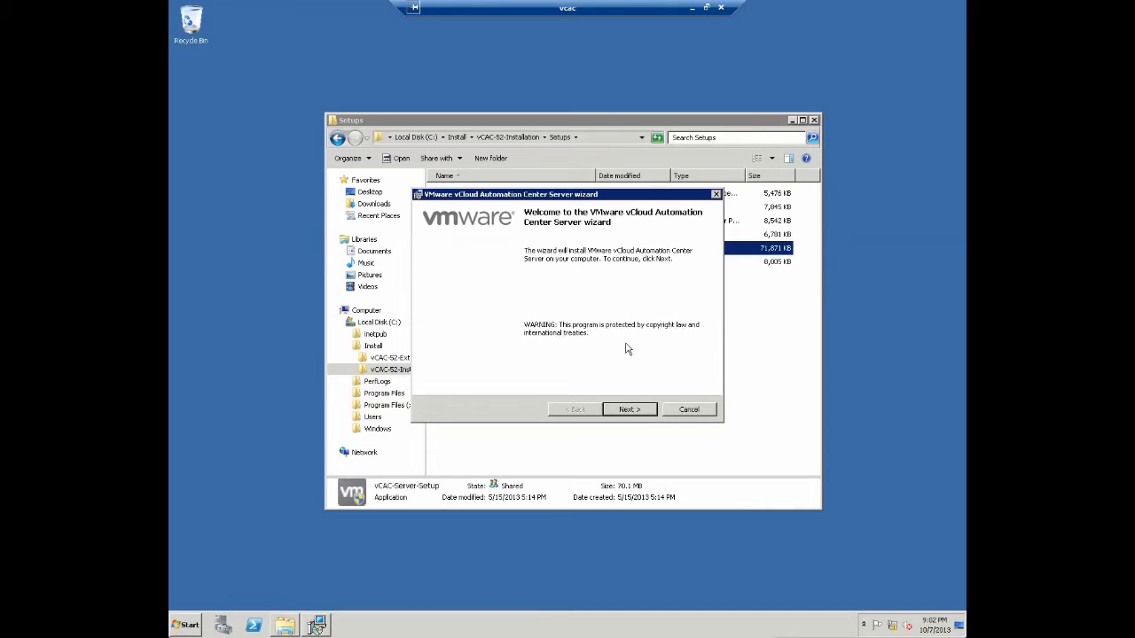
{"action": "left_click", "coordinate": [633, 409]}
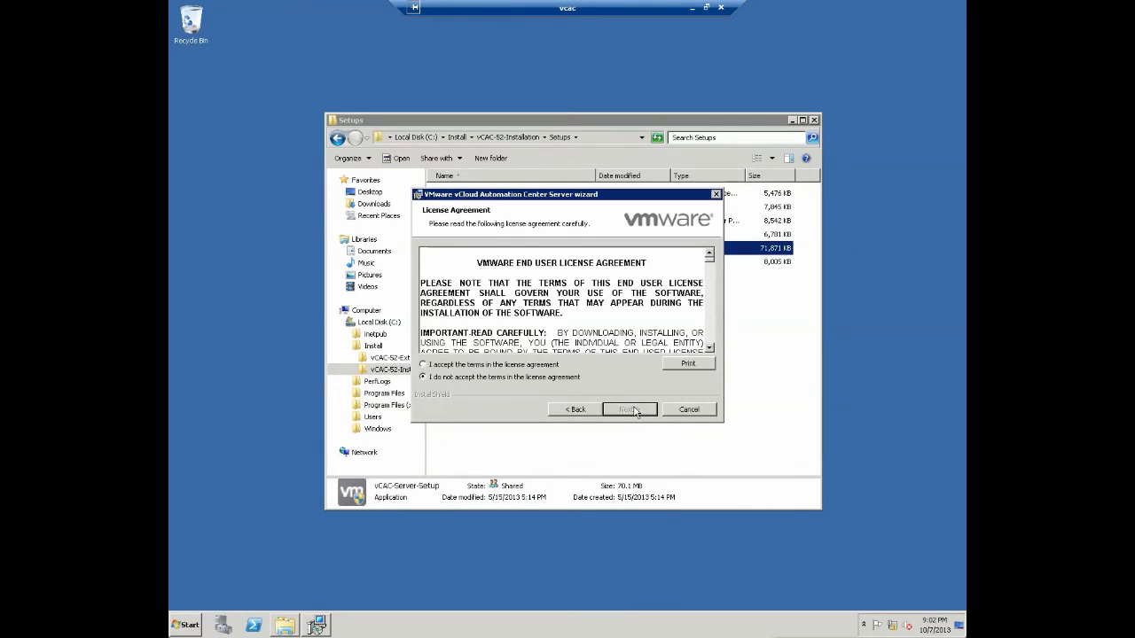
{"action": "left_click", "coordinate": [534, 367]}
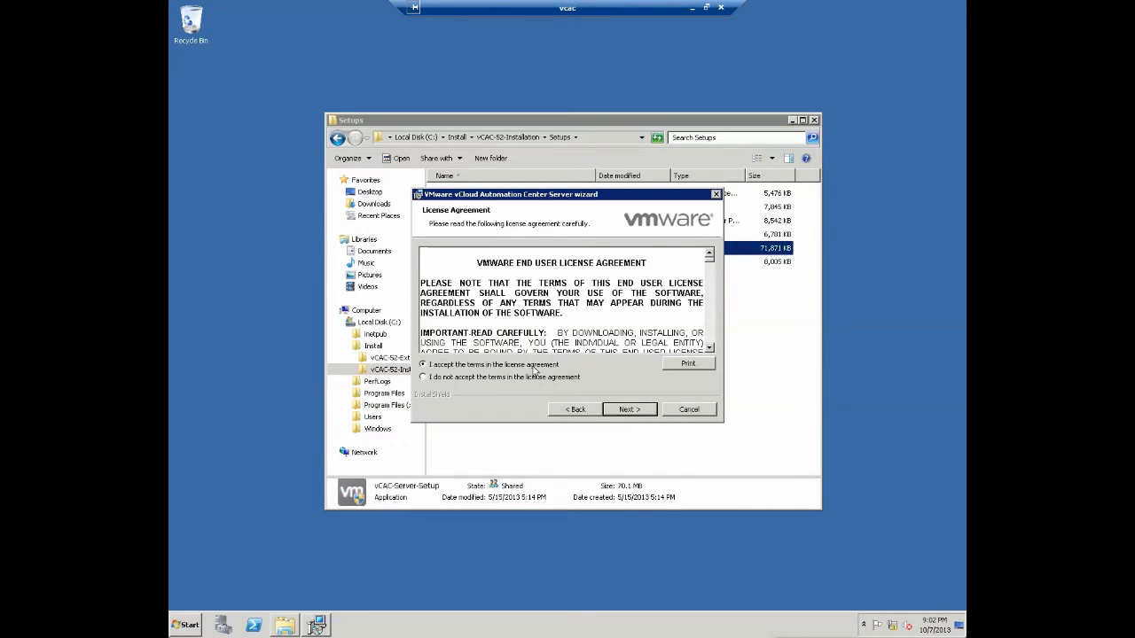
{"action": "left_click", "coordinate": [624, 412]}
{"action": "left_click", "coordinate": [625, 411]}
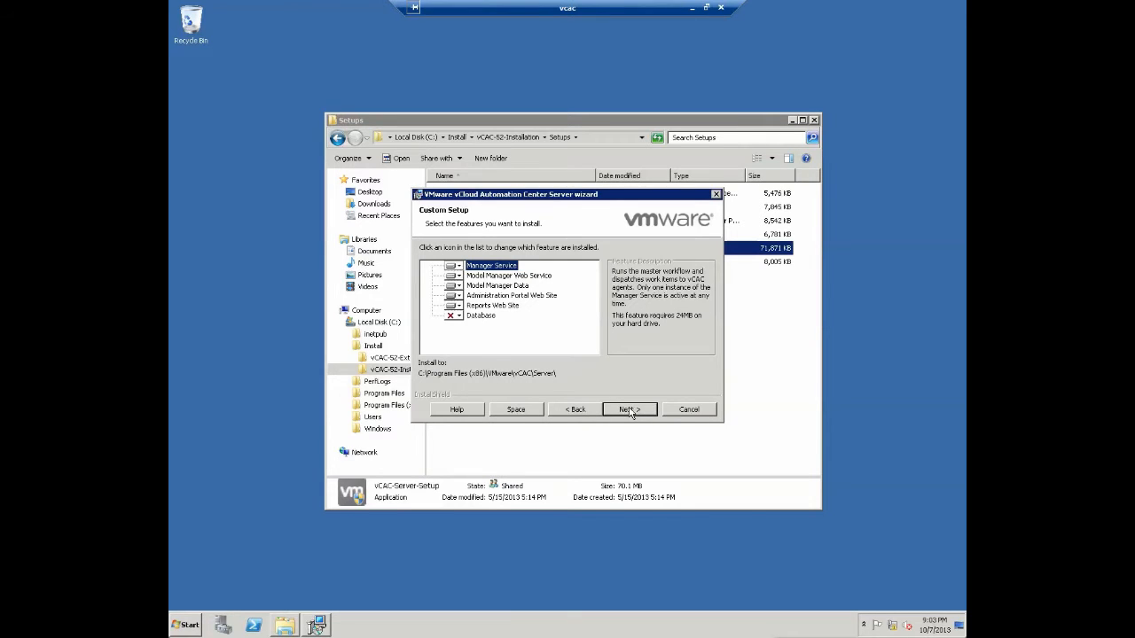
- Set the Database feature to install on the local hard drive, install, and finish
{"action": "left_click", "coordinate": [451, 315]}
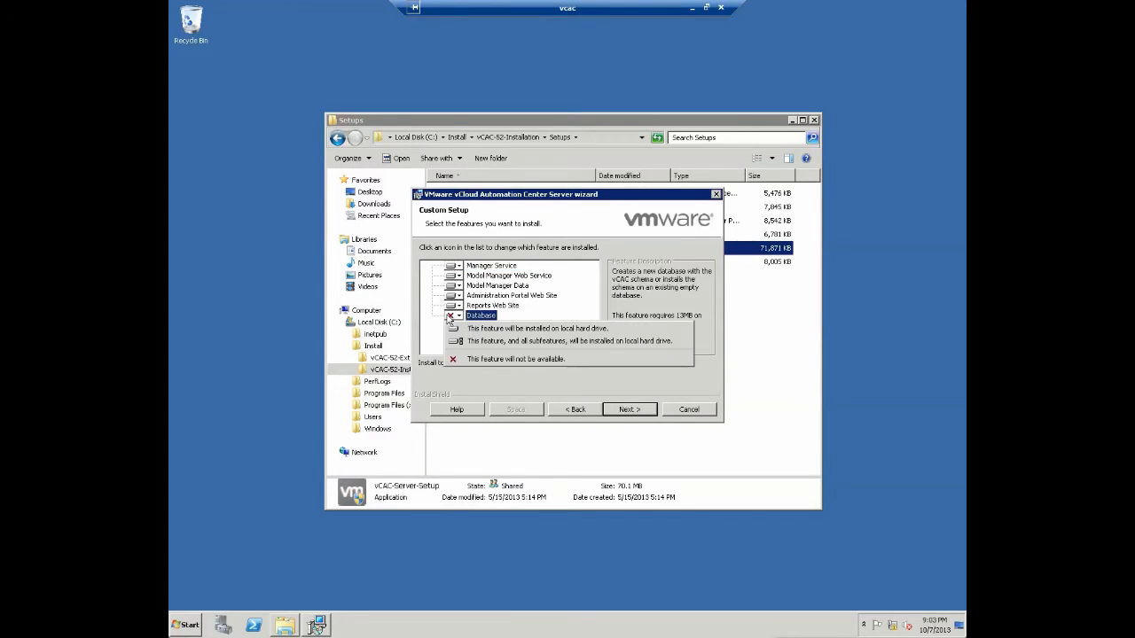
{"action": "left_click", "coordinate": [479, 330]}
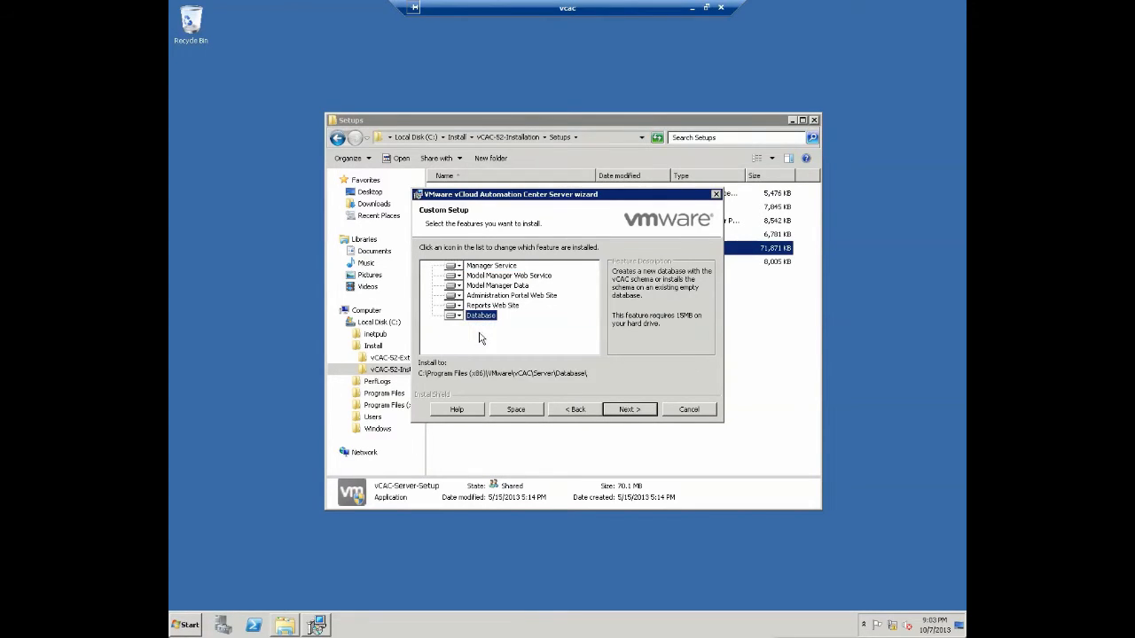
{"action": "left_click", "coordinate": [636, 410]}
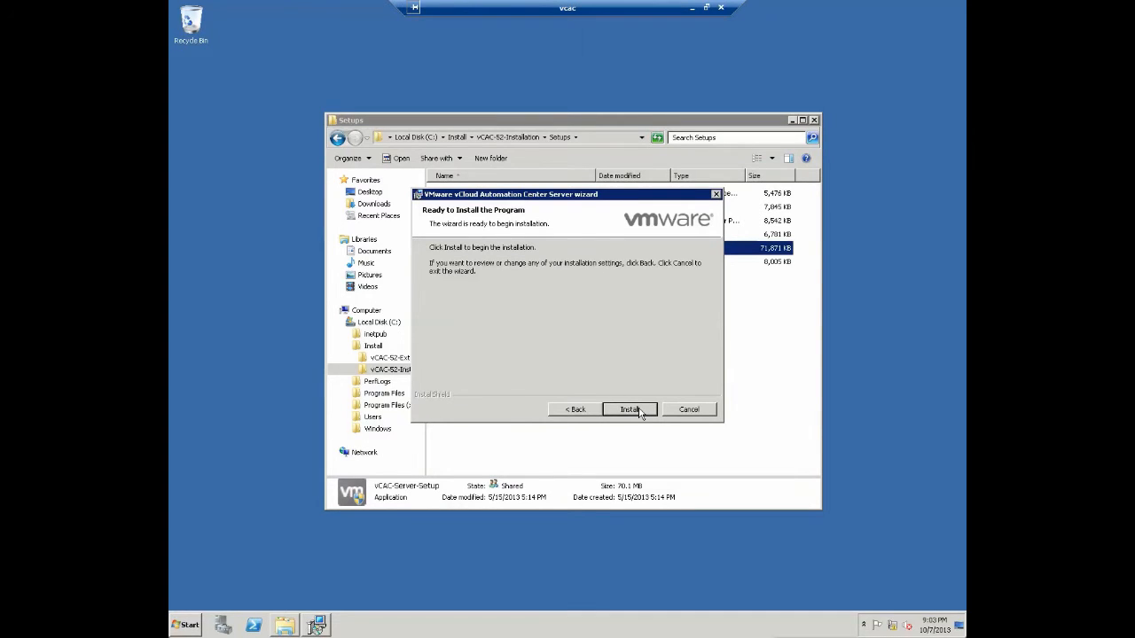
{"action": "left_click", "coordinate": [639, 410]}
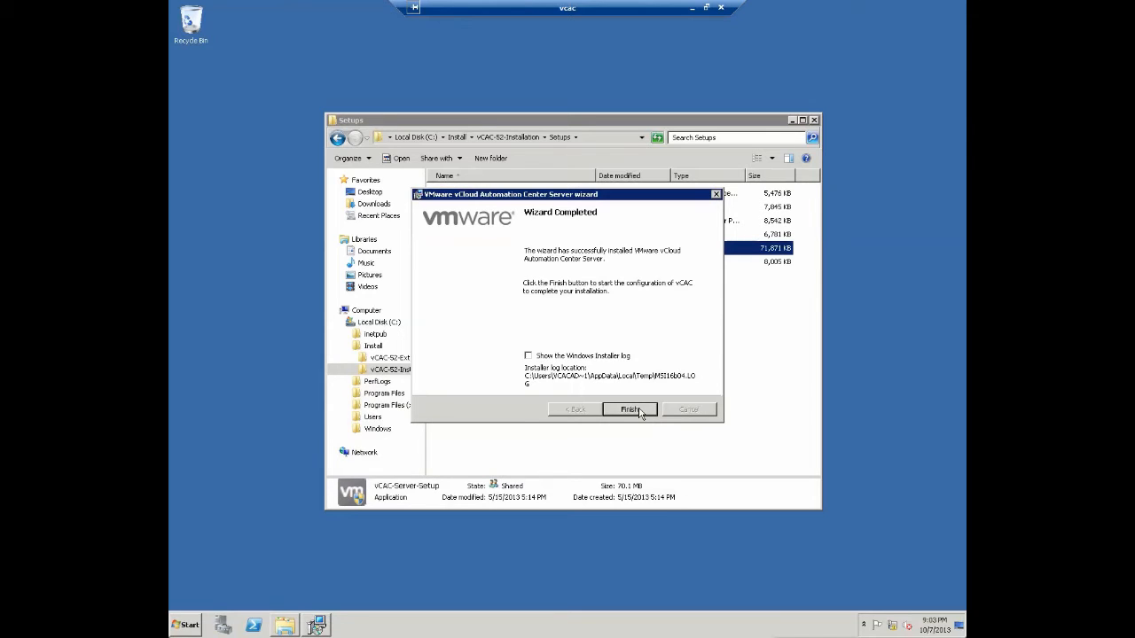
{"action": "left_click", "coordinate": [641, 413]}
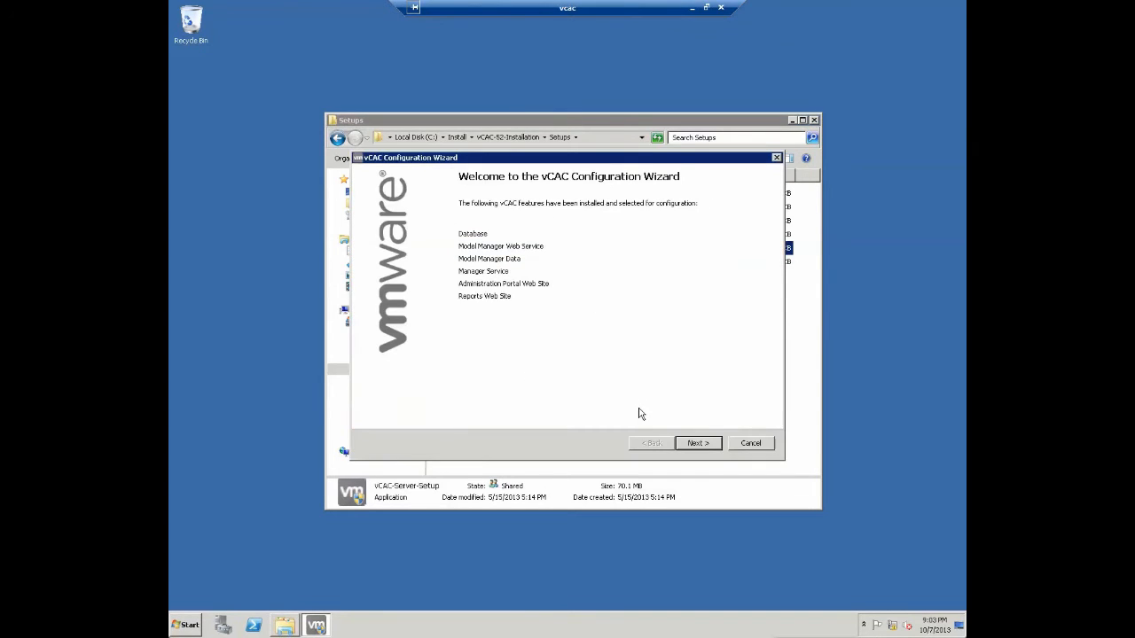
- Use server sql.cspbootcamp.vdc.cdip.net with SQL login sa and its password instead of Windows identity
{"action": "left_click", "coordinate": [698, 443]}
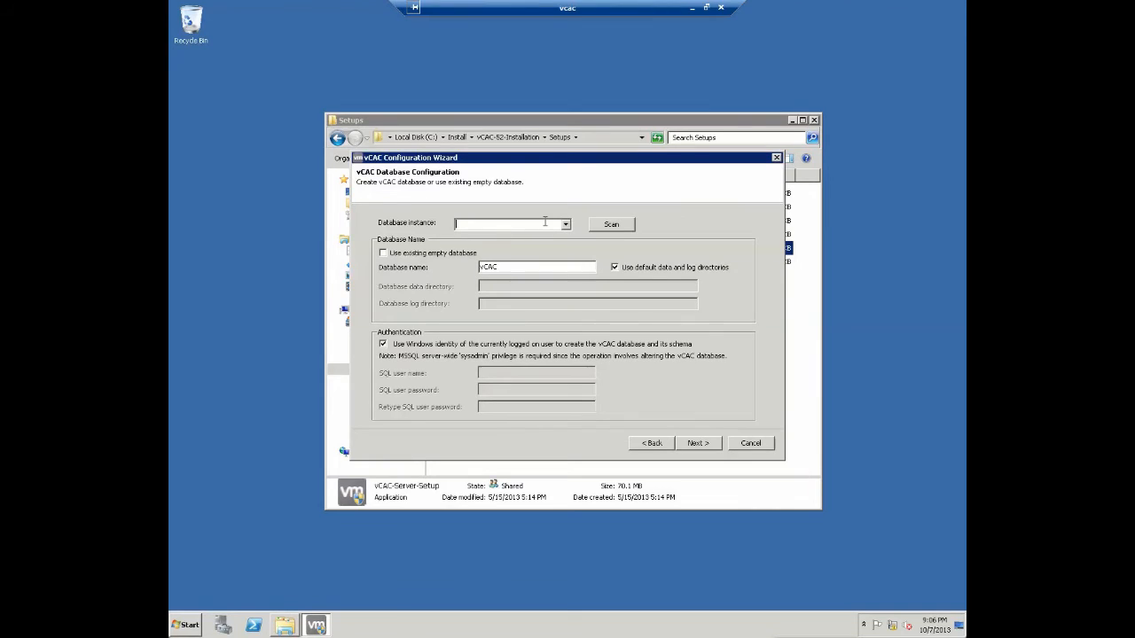
{"action": "type", "text": "sql.cspbootcamp.vdc.cdip.net"}
{"action": "left_click", "coordinate": [384, 345]}
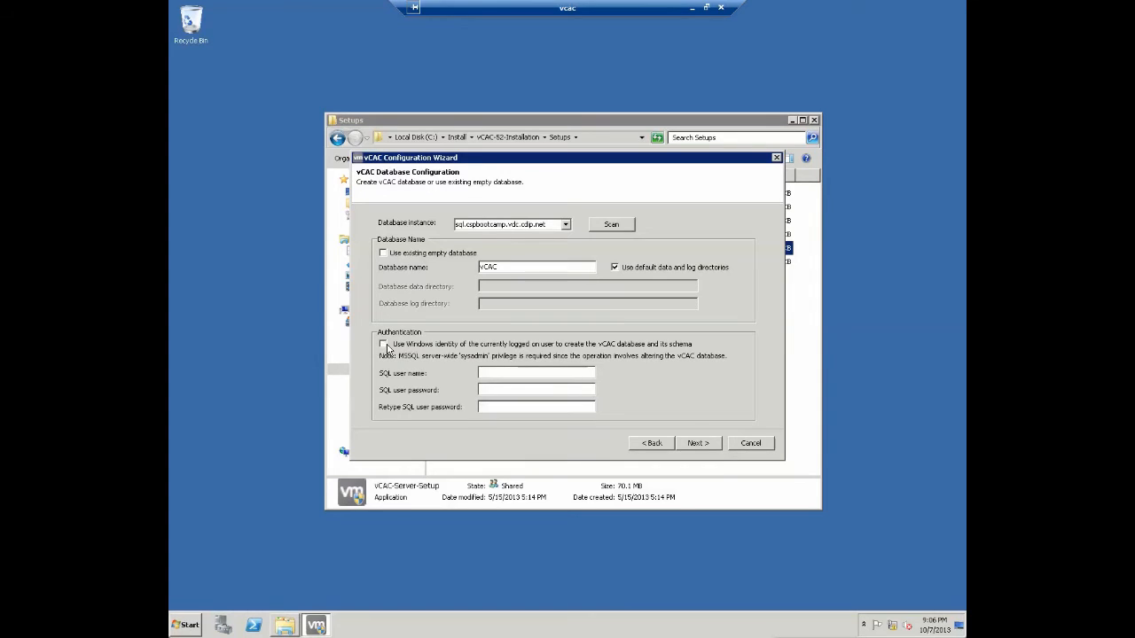
{"action": "left_click", "coordinate": [505, 372]}
{"action": "type", "text": "sa"}
{"action": "key", "text": "Tab"}
{"action": "type", "text": "*******************"}
{"action": "left_click", "coordinate": [698, 443]}
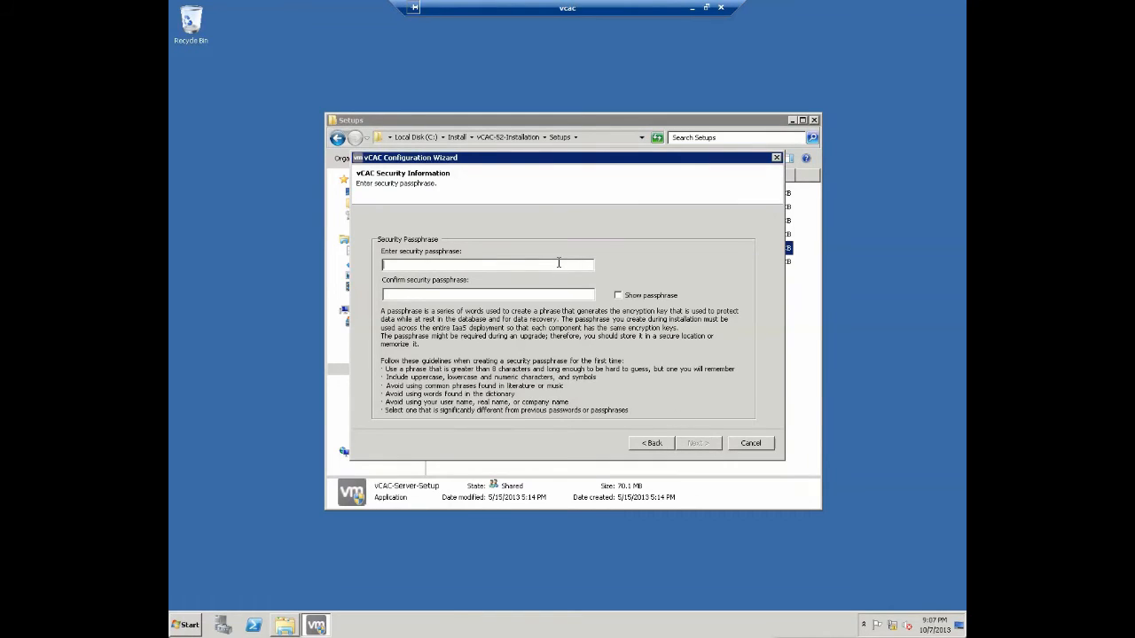
- Enter and confirm the security passphrase, then continue to Web Site Configuration
{"action": "type", "text": "***********************"}
{"action": "left_click", "coordinate": [692, 443]}
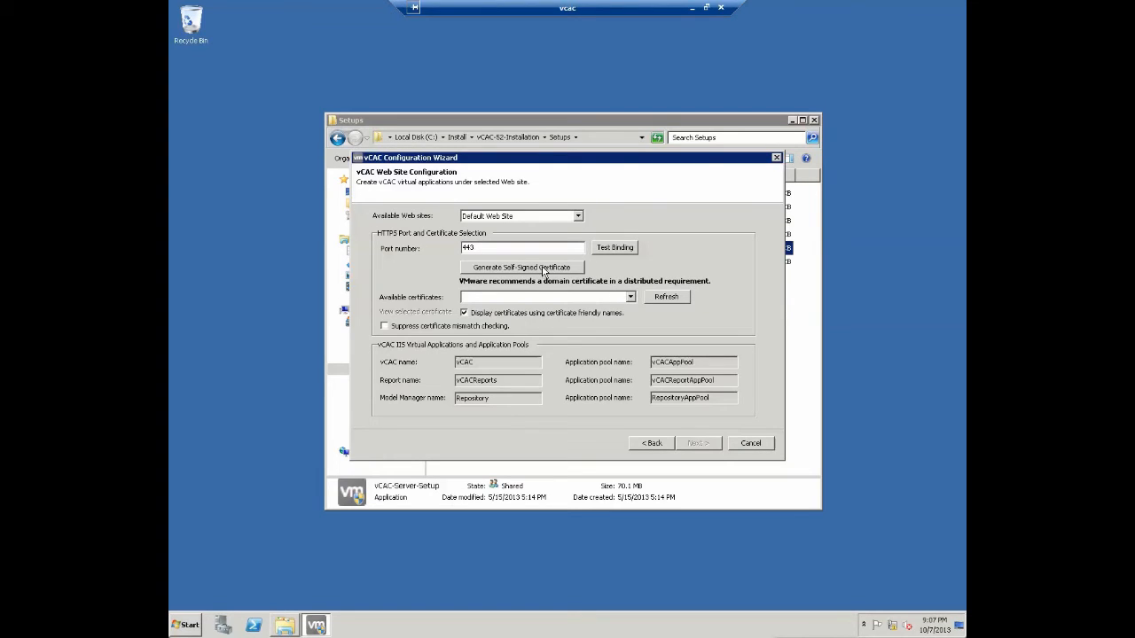
- Give the web site a self-signed certificate on port 443 and suppress certificate mismatch checking
{"action": "left_click", "coordinate": [631, 298]}
{"action": "left_click", "coordinate": [631, 299]}
{"action": "left_click", "coordinate": [501, 268]}
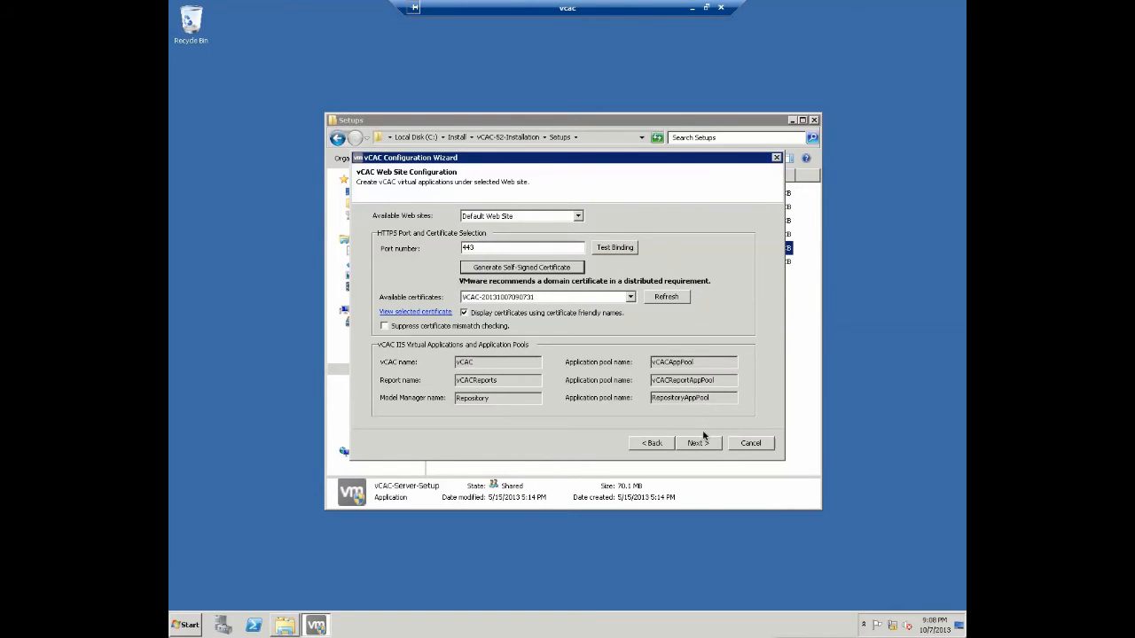
{"action": "left_click", "coordinate": [431, 328]}
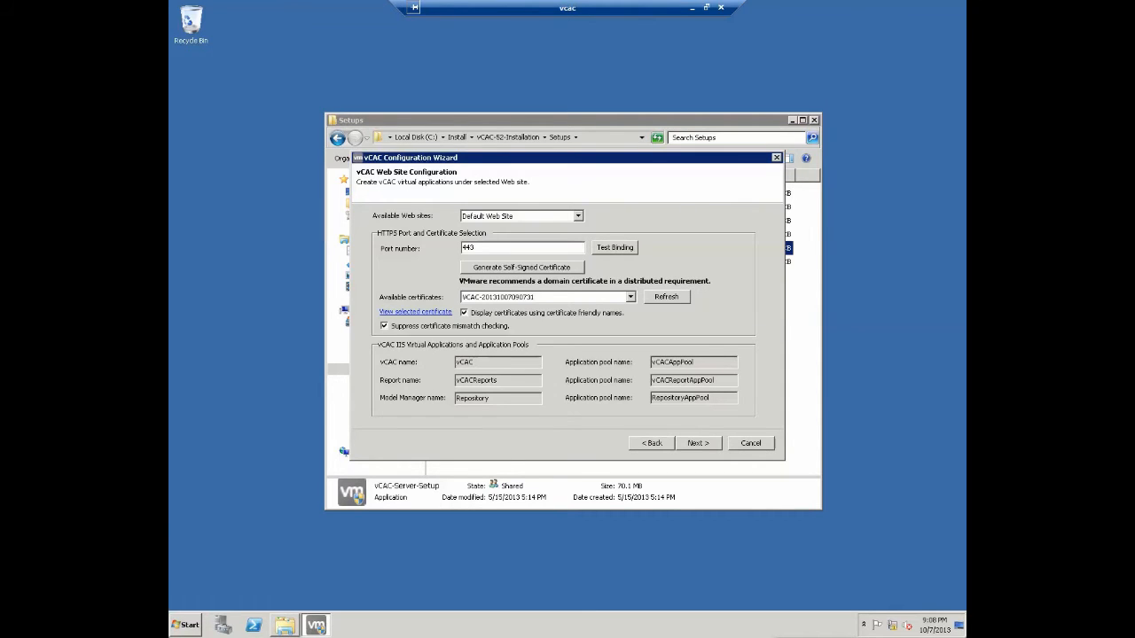
{"action": "left_click", "coordinate": [698, 444]}
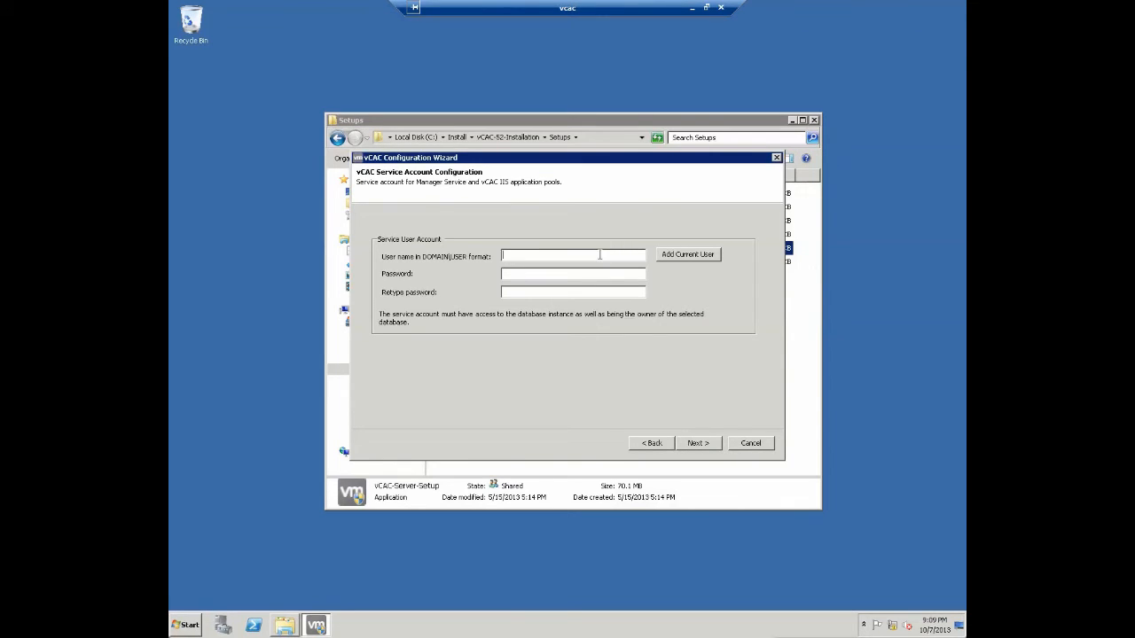
- Enter the domain service account name, then its password in both password fields
{"action": "type", "text": "csPBOOTCAMP\\vcacsvc"}
{"action": "key", "text": "Tab"}
{"action": "key", "text": "Tab"}
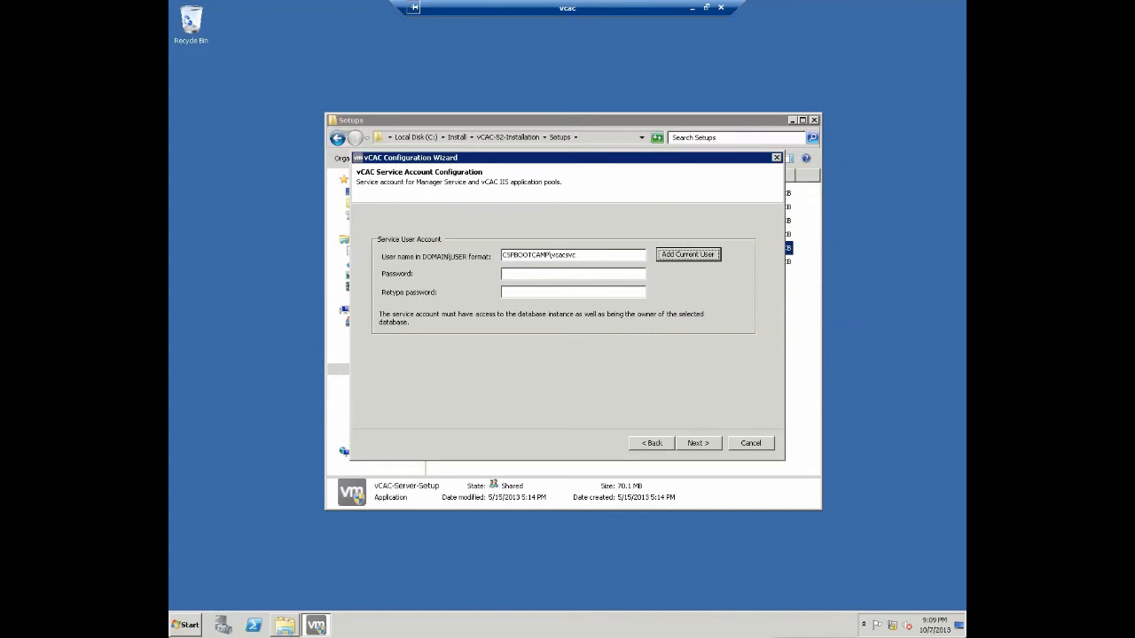
{"action": "type", "text": "**********"}
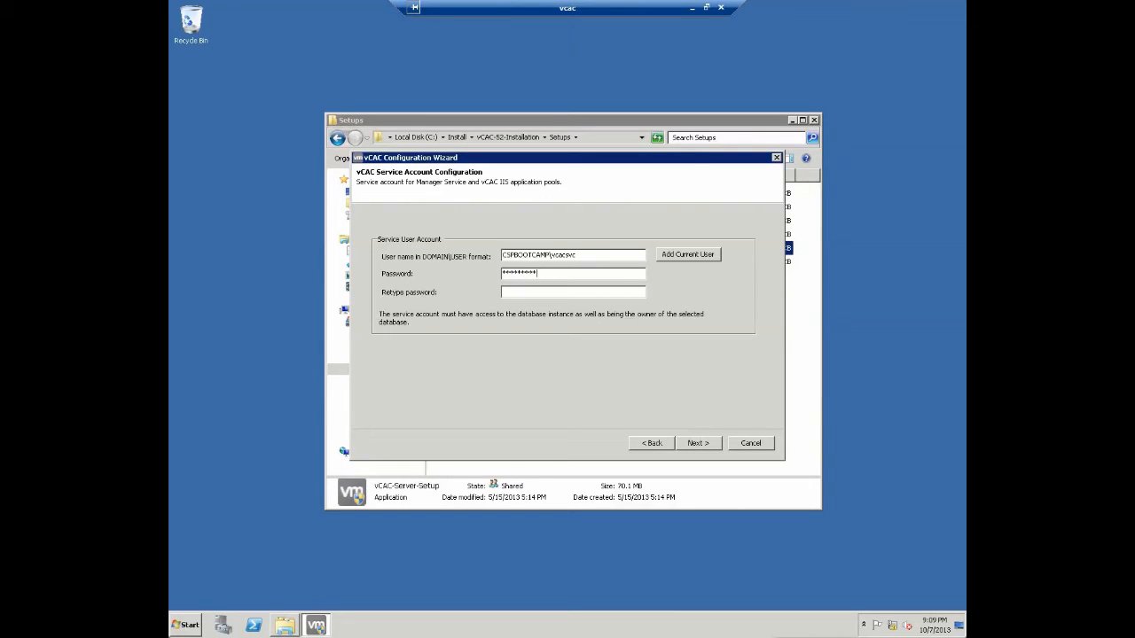
{"action": "key", "text": "BackSpace"}
{"action": "key", "text": "BackSpace"}
{"action": "key", "text": "BackSpace"}
{"action": "key", "text": "BackSpace"}
{"action": "key", "text": "BackSpace"}
{"action": "key", "text": "BackSpace"}
{"action": "key", "text": "BackSpace"}
{"action": "key", "text": "BackSpace"}
{"action": "key", "text": "BackSpace"}
{"action": "key", "text": "BackSpace"}
{"action": "type", "text": "********"}
{"action": "type", "text": "**********"}
{"action": "key", "text": "Tab"}
{"action": "key", "text": "Tab"}
- Select File-based XML as the AzMan authorization store type
{"action": "left_click", "coordinate": [695, 447]}
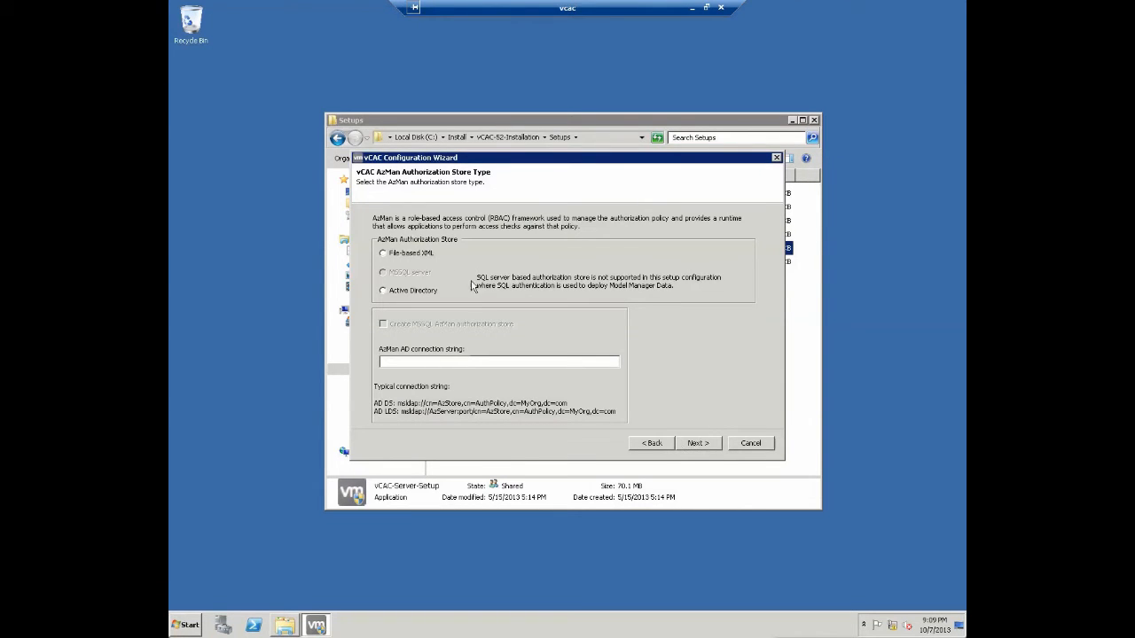
{"action": "left_click", "coordinate": [406, 257]}
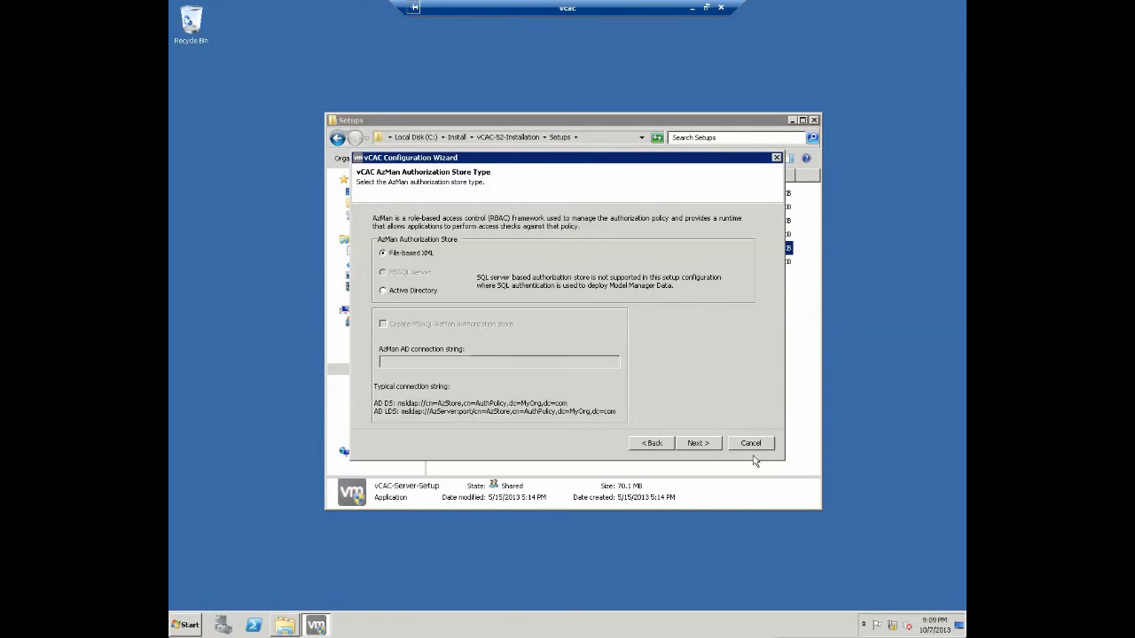
{"action": "left_click", "coordinate": [699, 442]}
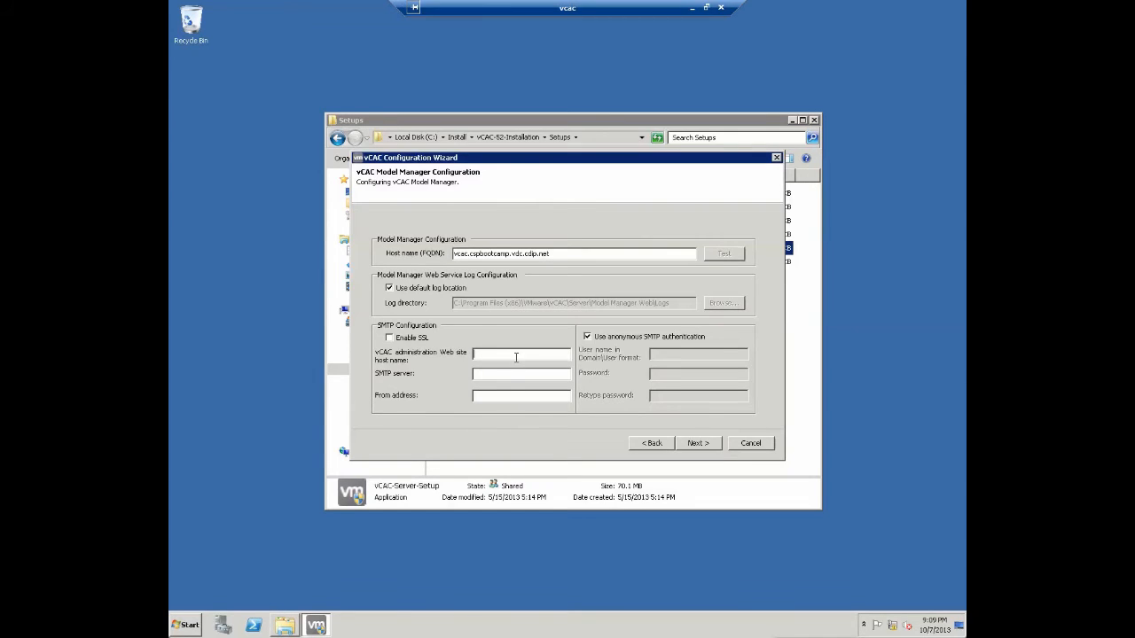
- Set admin host vcac.cspbootcamp.vdc.cdip.net, SMTP server mail.cspbootcamp.vdc.cdip.net, and a no-reply sender address
{"action": "left_click", "coordinate": [515, 356]}
{"action": "type", "text": "mail.cspbootcamp.vdc.cdip.net"}
{"action": "key", "text": "ctrl+a"}
{"action": "key", "text": "ctrl+c"}
{"action": "type", "text": "vcac.cspbootcamp.vdc.cdip.net"}
{"action": "key", "text": "ctrl+v"}
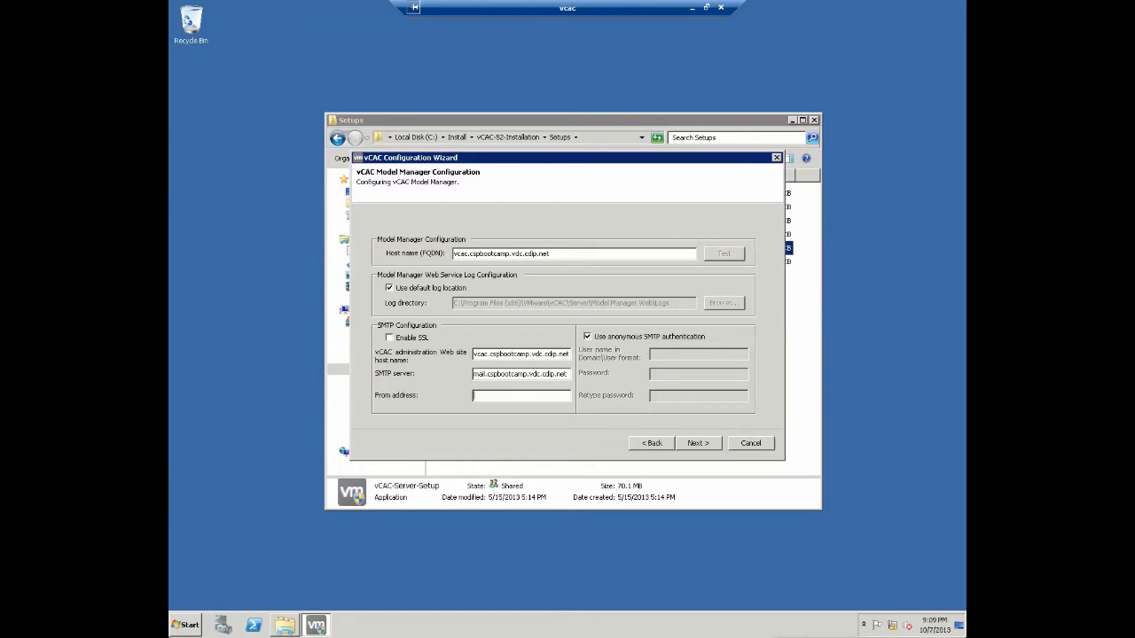
{"action": "type", "text": "y"}
{"action": "key", "text": "BackSpace"}
{"action": "left_click", "coordinate": [697, 445]}
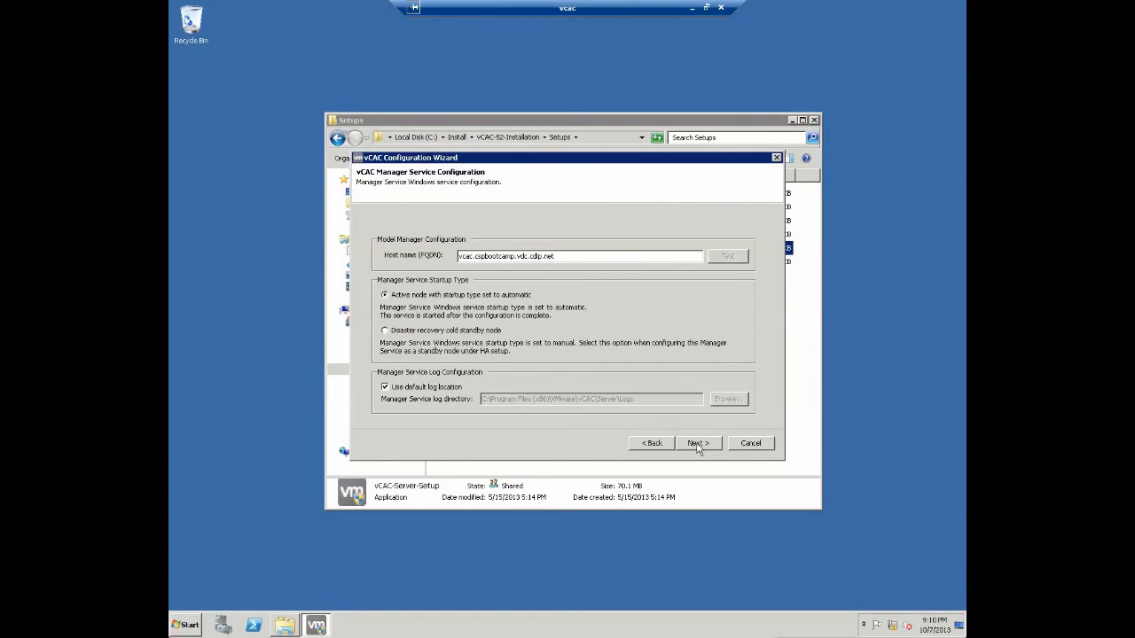
- Keep the default Manager Service and vCAC Web Site settings to reach Ready to Configure
{"action": "left_click", "coordinate": [697, 445]}
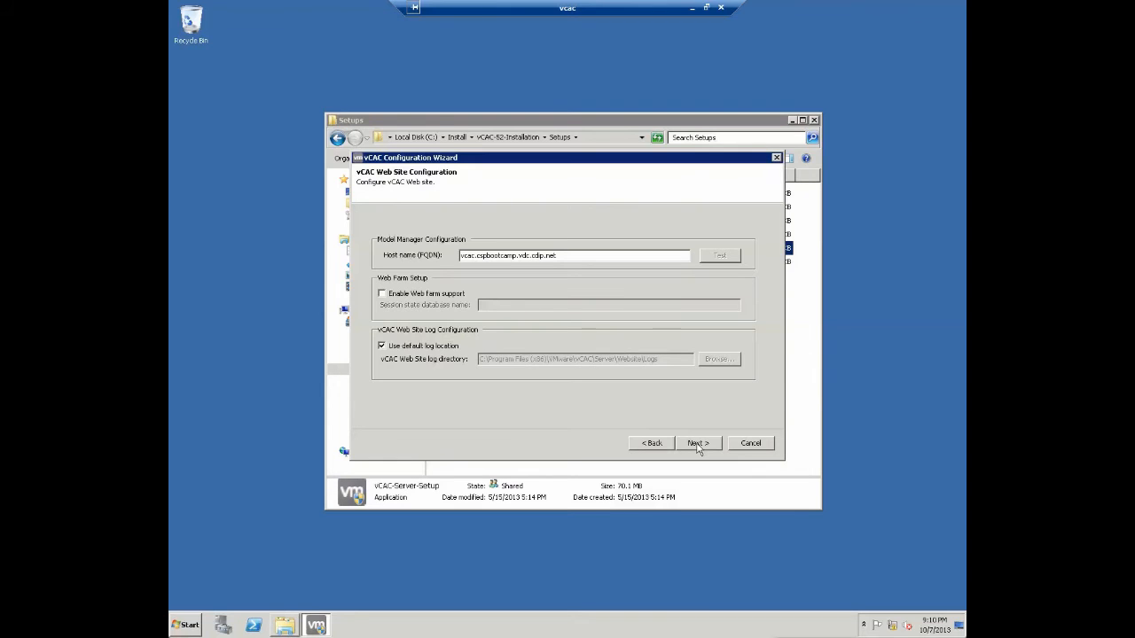
{"action": "left_click", "coordinate": [696, 448]}
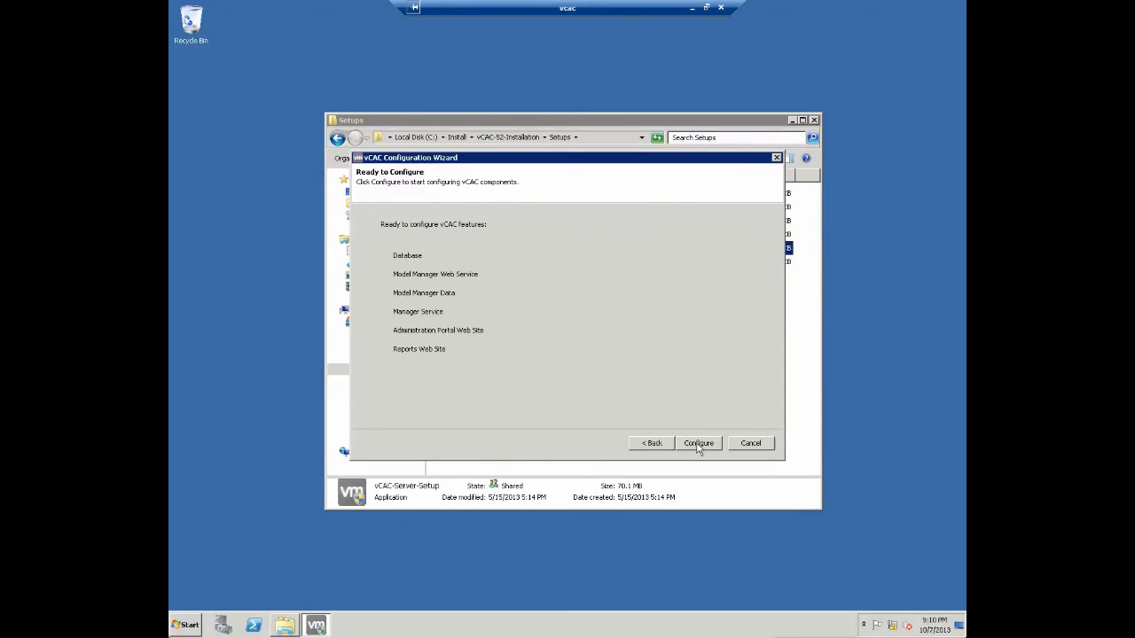
- Run the configuration until Database, Model Manager, Manager Service and both web sites complete
{"action": "left_click", "coordinate": [698, 444]}
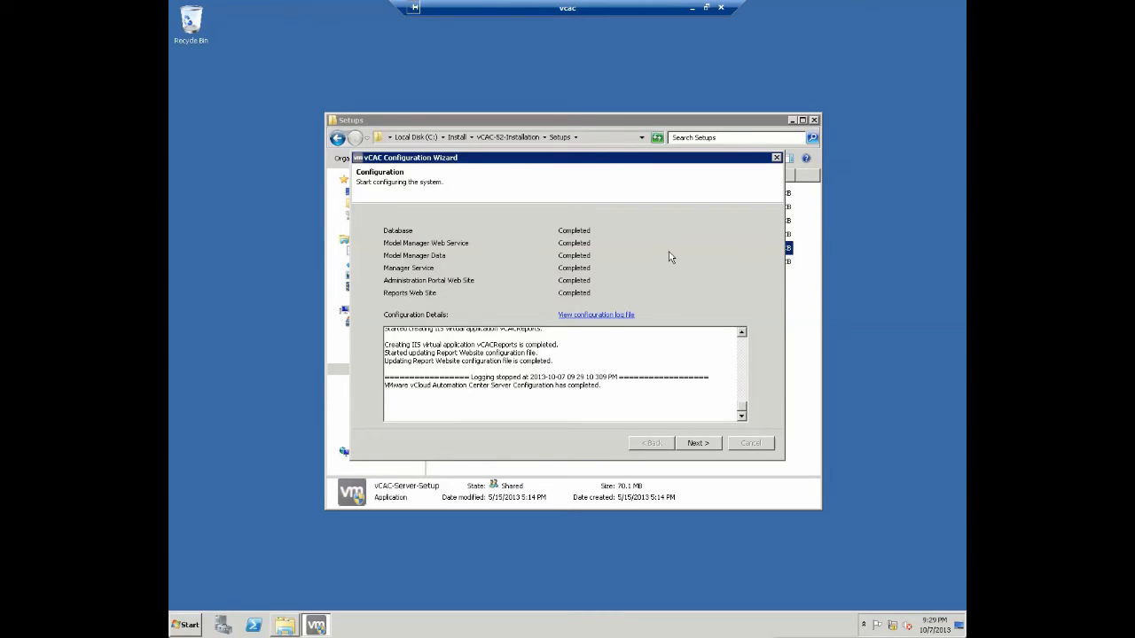
{"action": "left_click", "coordinate": [699, 444]}
- Launch Internet Explorer without the recommended settings and maximize it
{"action": "left_click", "coordinate": [186, 625]}
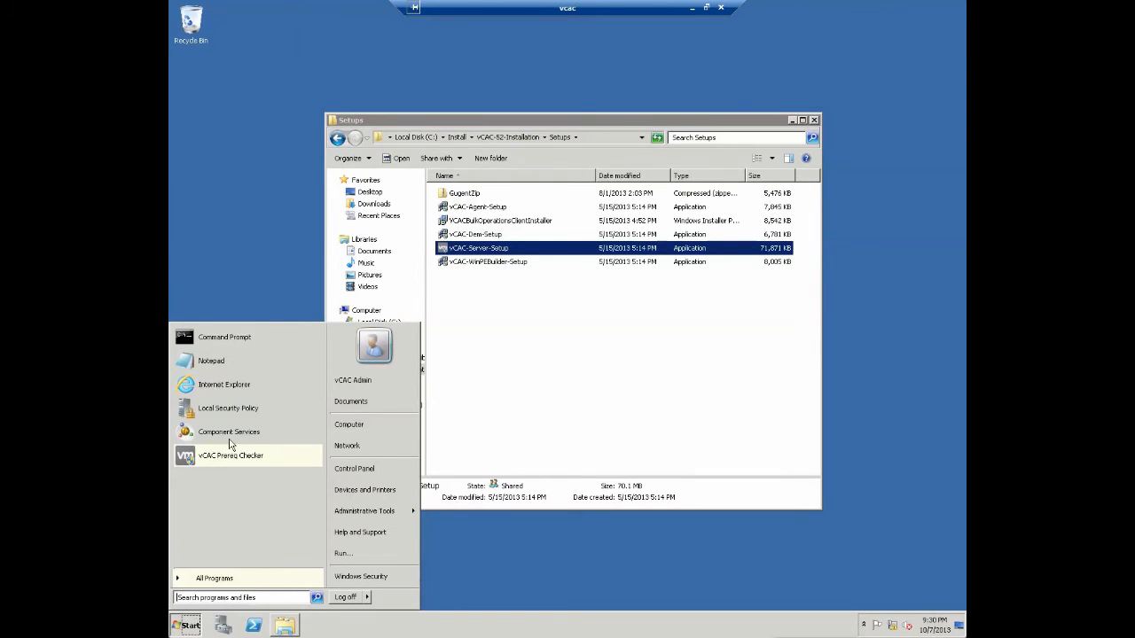
{"action": "left_click", "coordinate": [241, 384]}
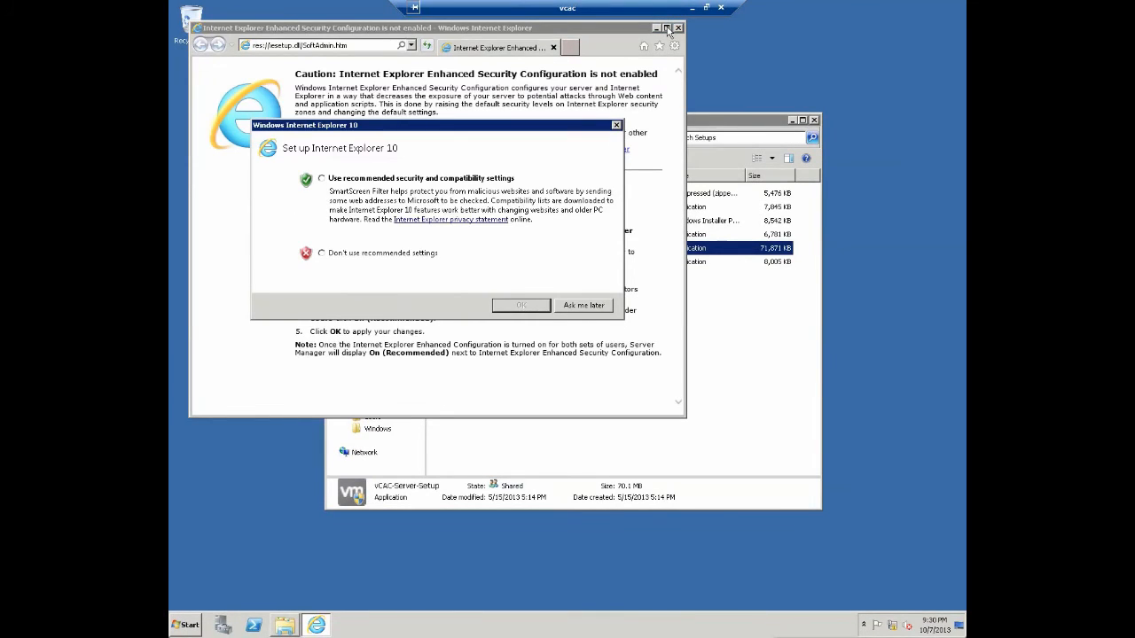
{"action": "left_click", "coordinate": [413, 257]}
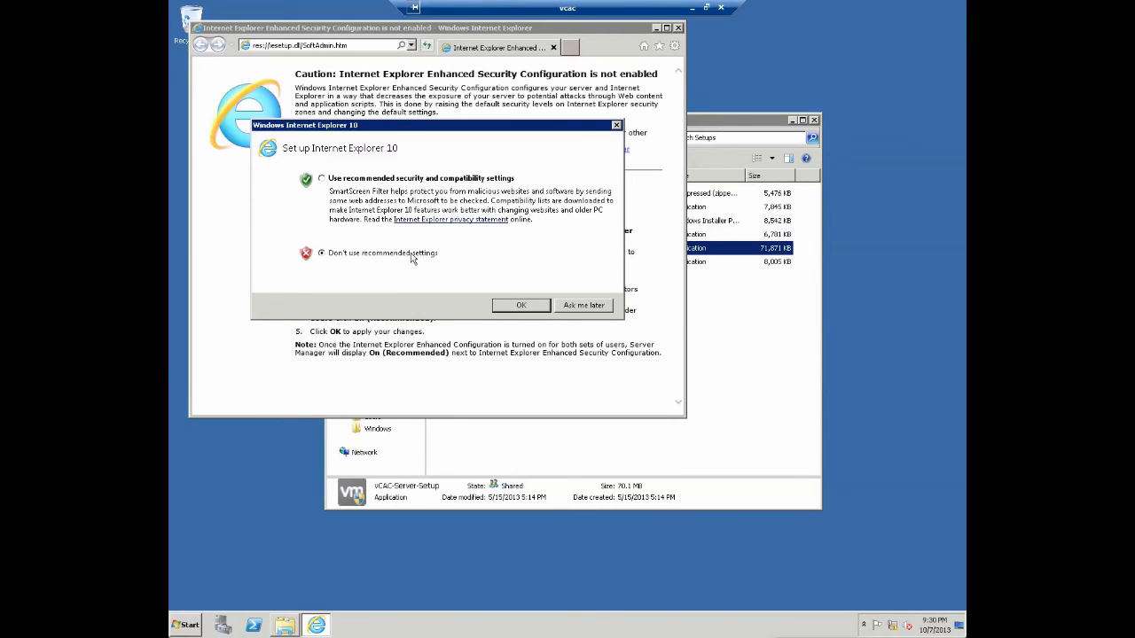
{"action": "left_click", "coordinate": [541, 309]}
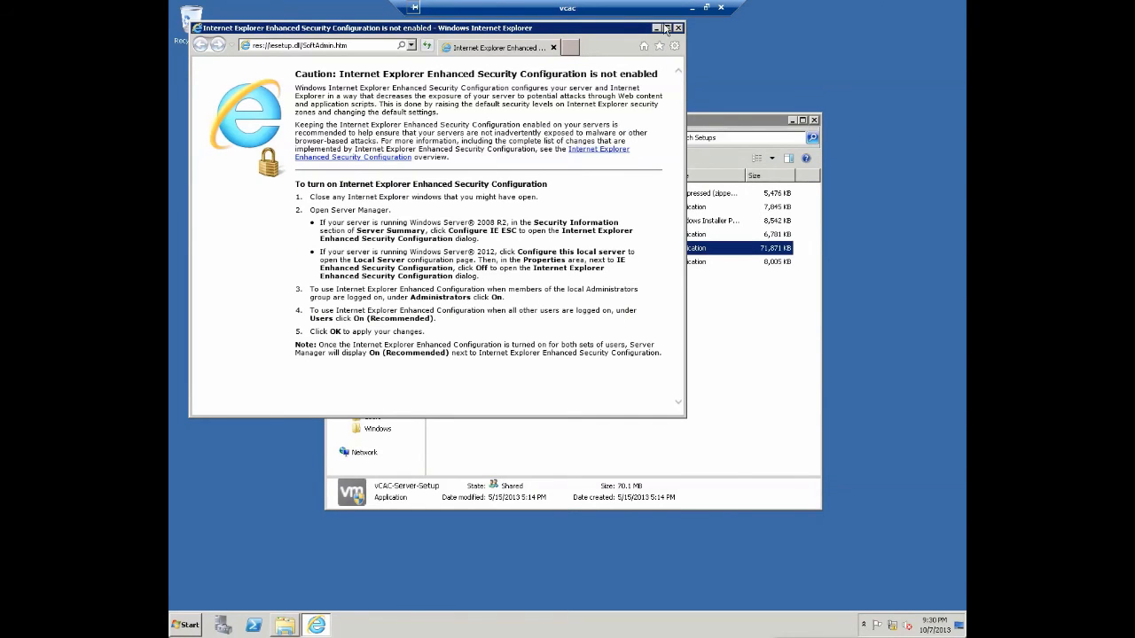
{"action": "left_click", "coordinate": [666, 28]}
{"action": "left_click", "coordinate": [384, 23]}
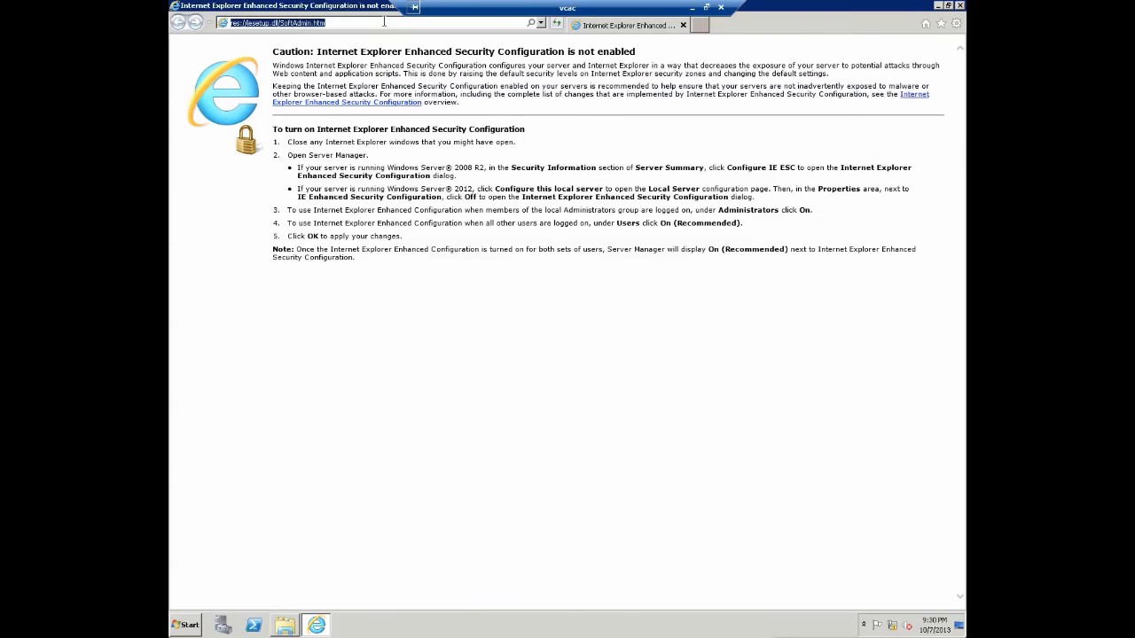
{"action": "type", "text": "htt"}
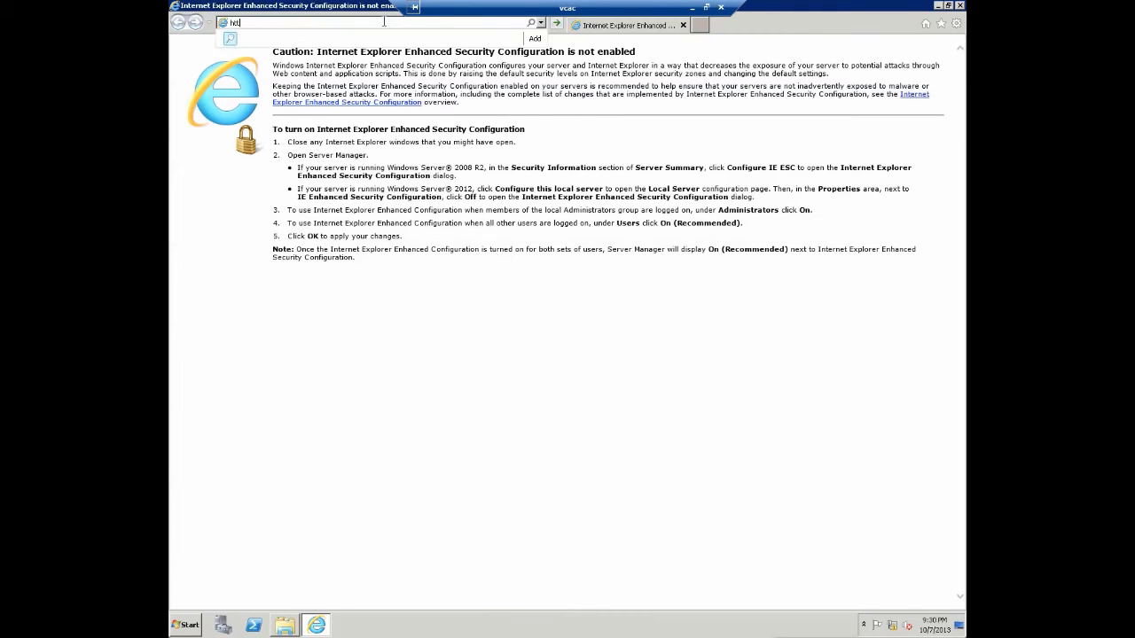
{"action": "type", "text": "ps://vcac.cso"}
{"action": "type", "text": "bootcamp.vdc.cdp.net/vcac"}
{"action": "key", "text": "Return"}
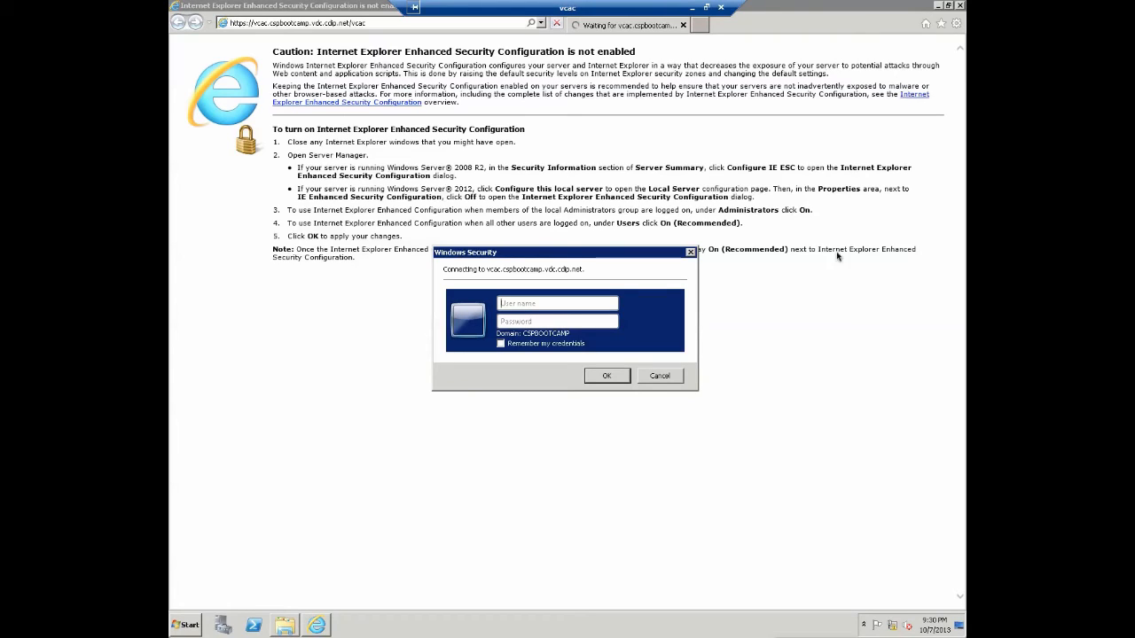
- Sign in to the vCAC portal with the administrator credentials
{"action": "left_click", "coordinate": [555, 302]}
{"action": "type", "text": "vcacadmivmware123"}
{"action": "key", "text": "Return"}
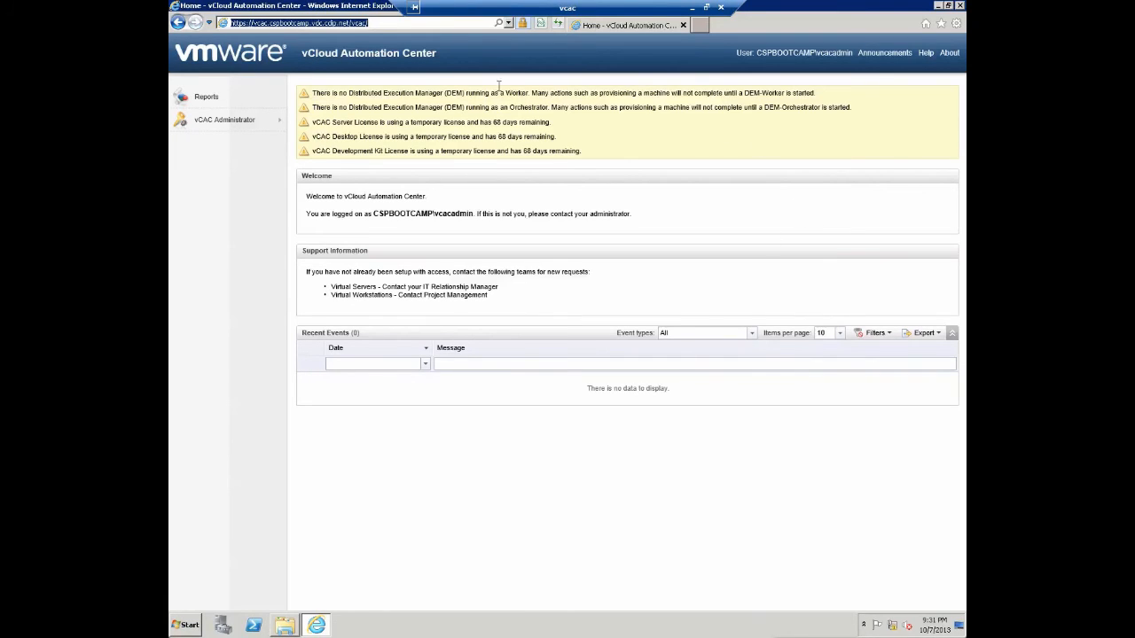
- Highlight the missing DEM Worker and DEM Orchestrator warnings, then minimize the browser
{"action": "left_click_drag", "start_coordinate": [312, 94], "coordinate": [834, 95]}
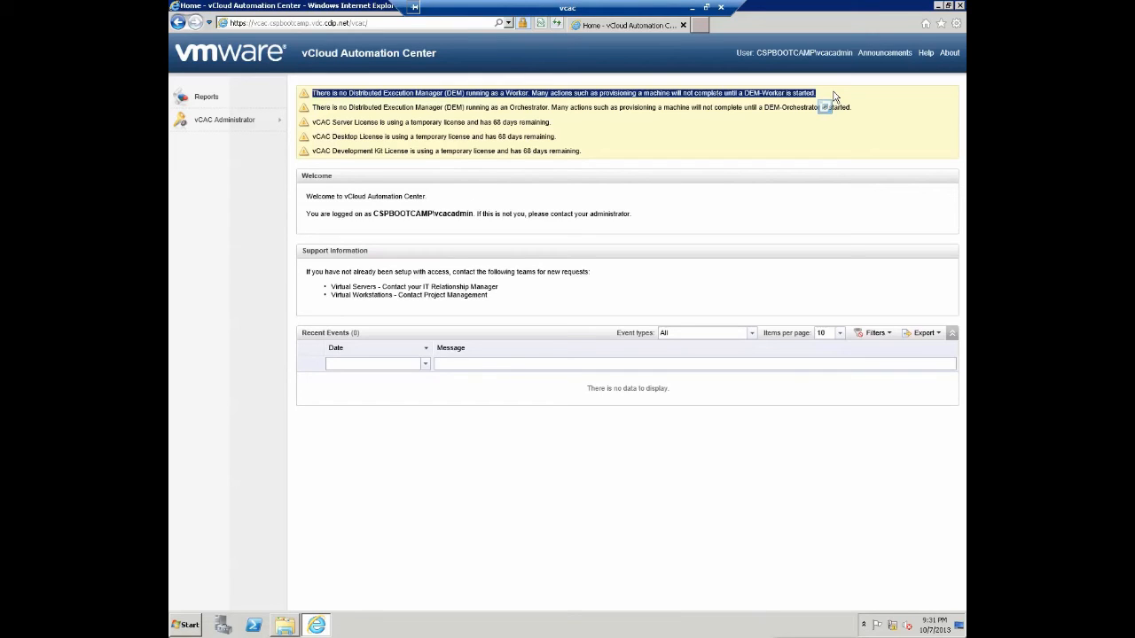
{"action": "left_click", "coordinate": [313, 107]}
{"action": "left_click_drag", "start_coordinate": [313, 108], "coordinate": [850, 110]}
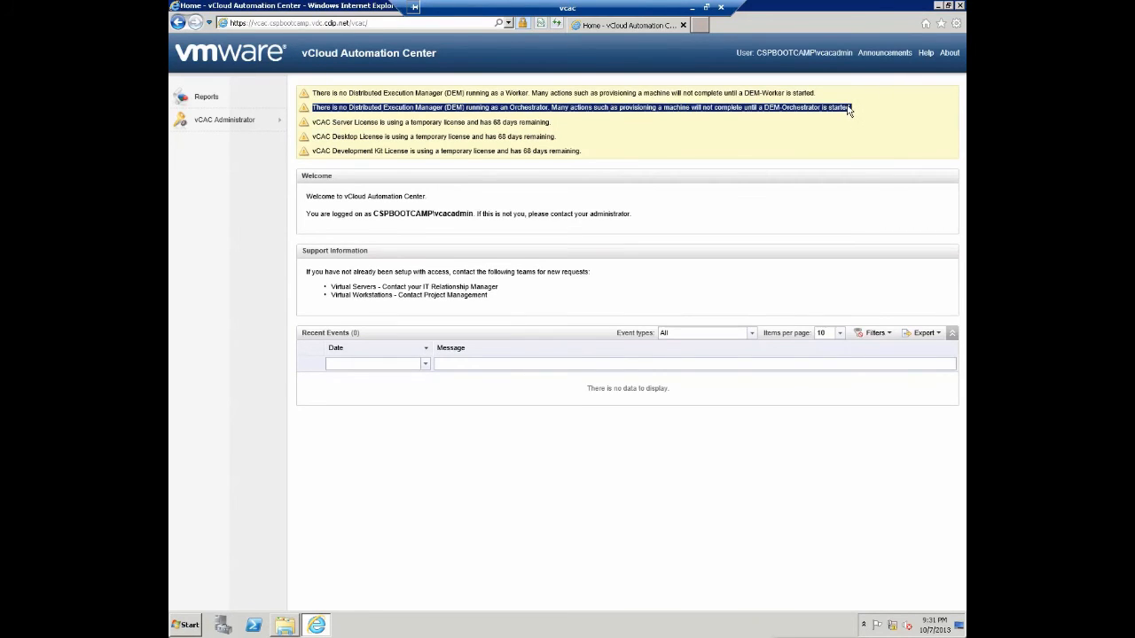
{"action": "left_click", "coordinate": [873, 118]}
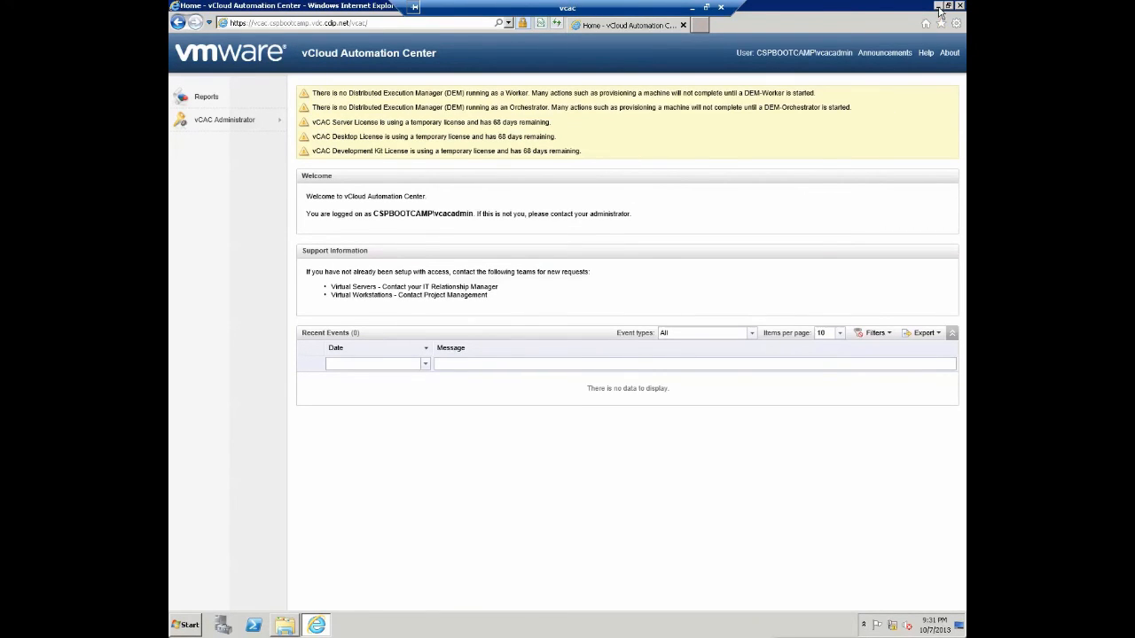
{"action": "left_click", "coordinate": [938, 7]}
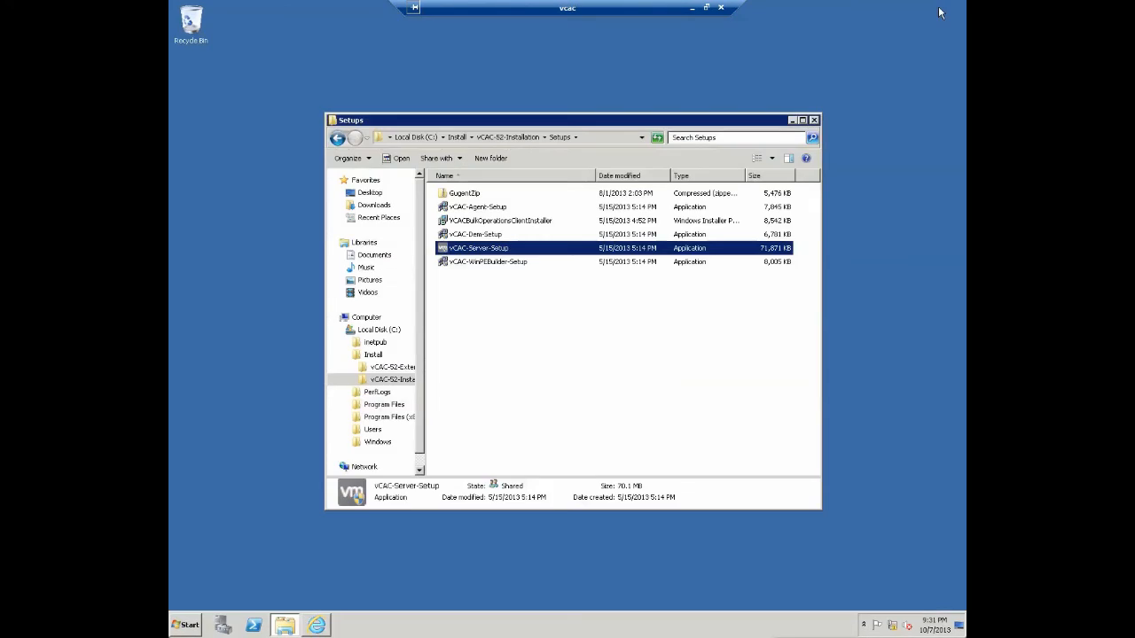
- Launch the vCAC-Dem-Setup installer and accept its licence agreement
{"action": "double_click", "coordinate": [488, 236]}
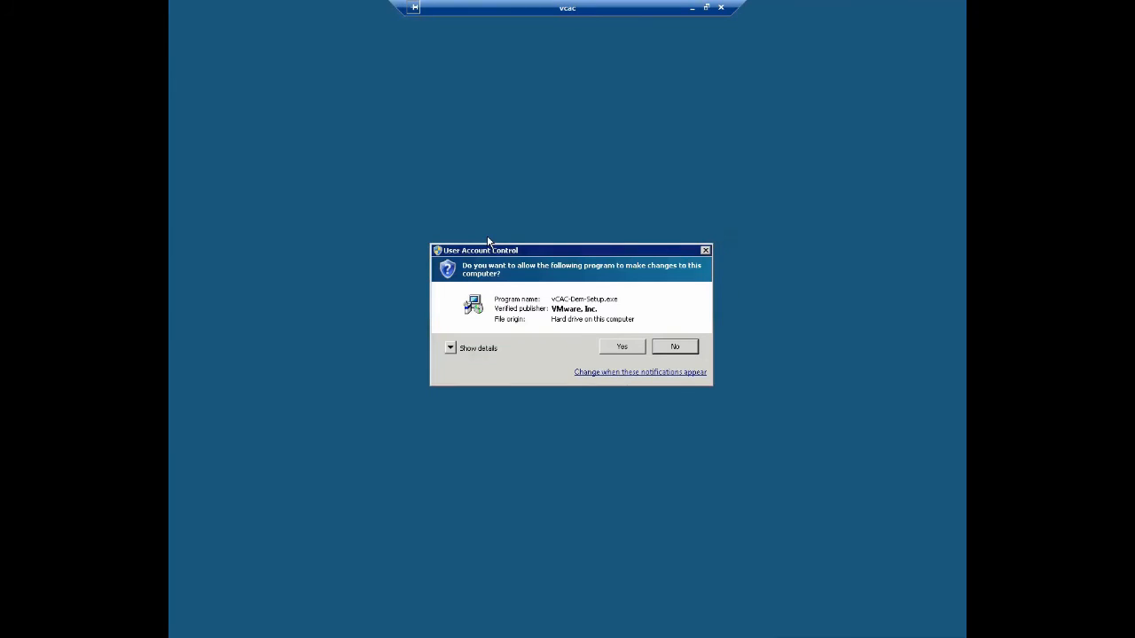
{"action": "left_click", "coordinate": [630, 349]}
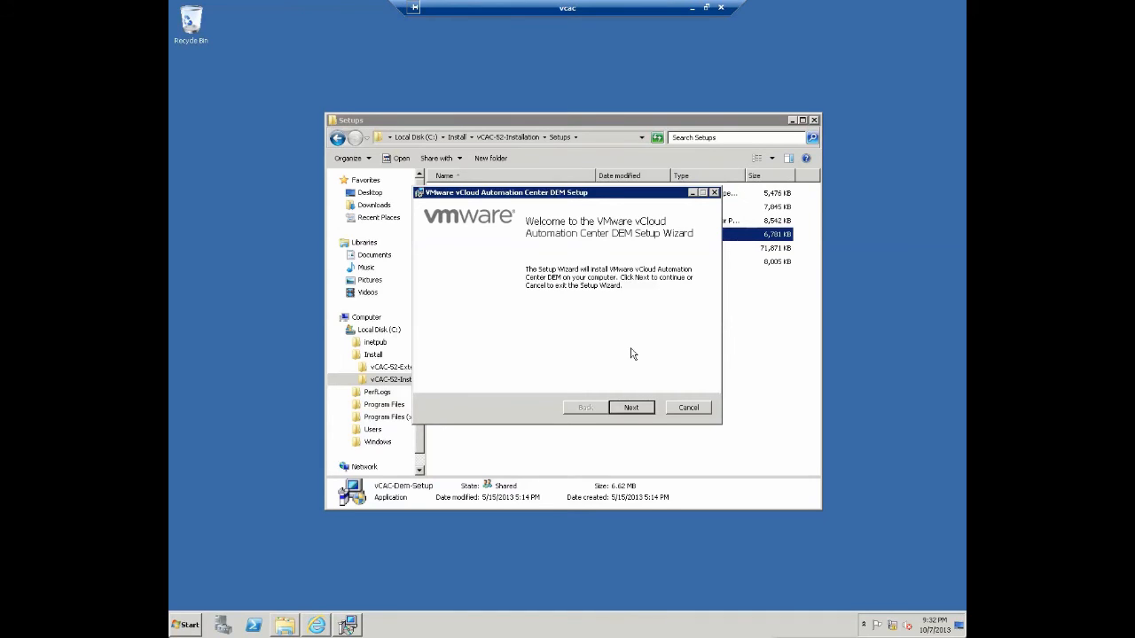
{"action": "left_click", "coordinate": [640, 408]}
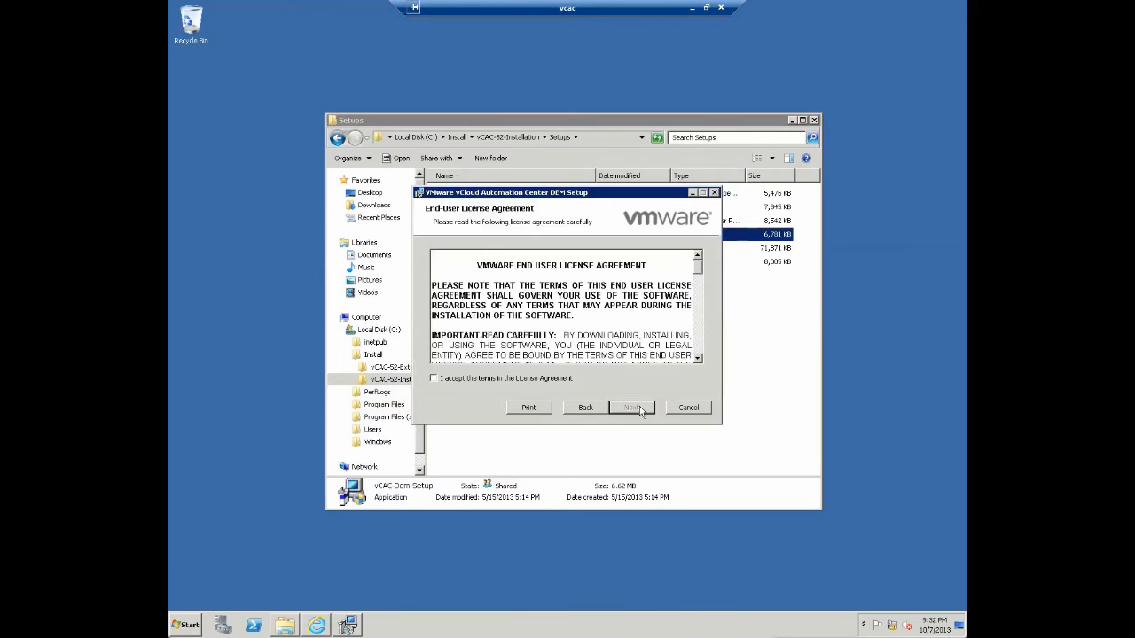
{"action": "left_click", "coordinate": [530, 379]}
{"action": "left_click", "coordinate": [631, 408]}
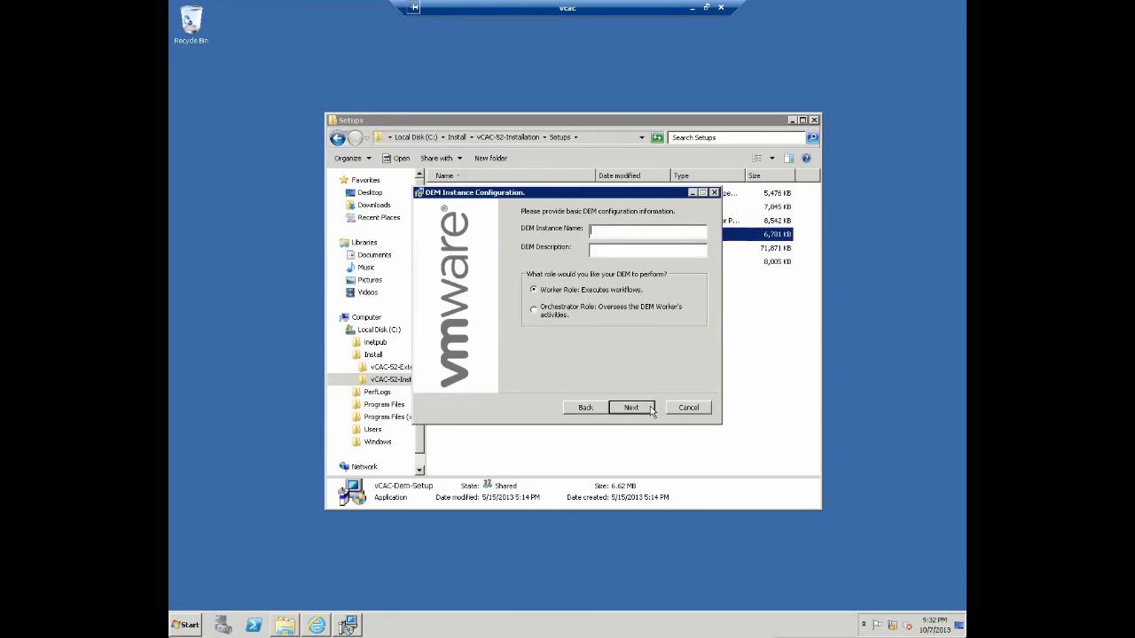
- Name the DEM instance and give it the Orchestrator Role
{"action": "type", "text": "DEM"}
{"action": "type", "text": "_Orch"}
{"action": "type", "text": "Orche"}
{"action": "type", "text": "strator"}
{"action": "left_click", "coordinate": [629, 412]}
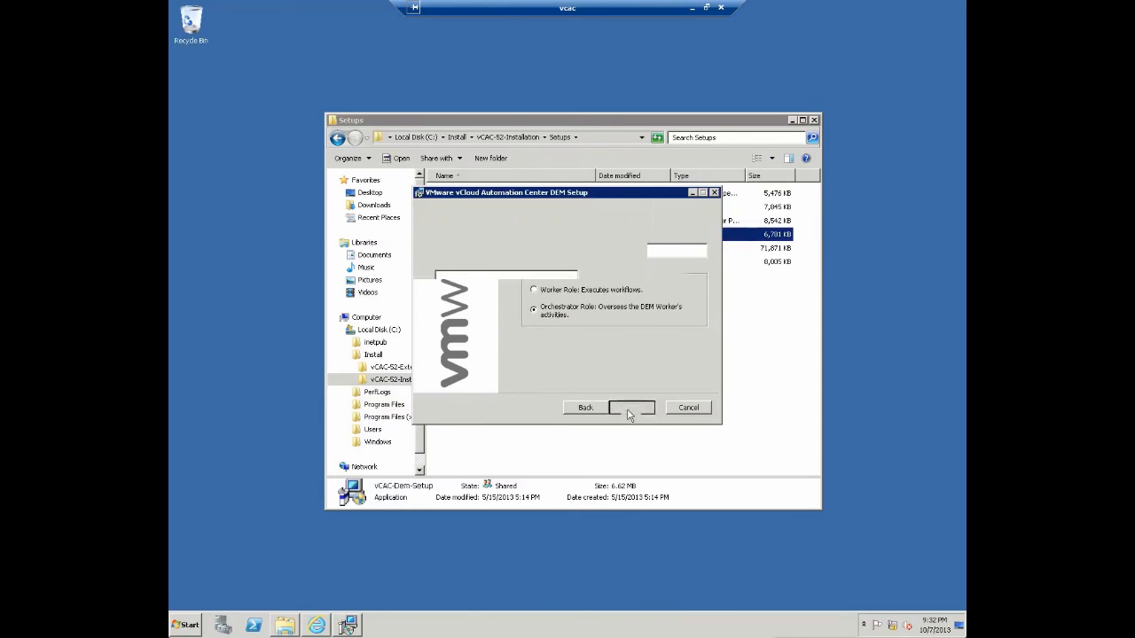
{"action": "left_click", "coordinate": [639, 410]}
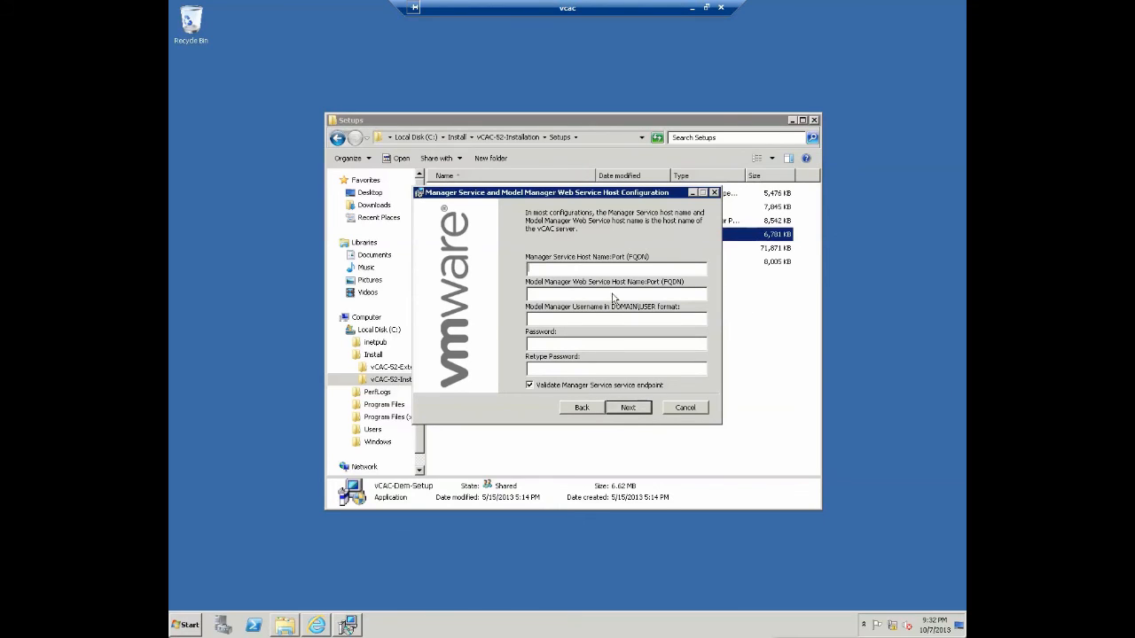
- Use vcac.cspbootcamp.vdc.cdip.net for both Manager hosts and enter the service account credentials
{"action": "type", "text": "vcac.cspbootcamp.vdc.cdip.net"}
{"action": "key", "text": "Tab"}
{"action": "type", "text": "vcac.cspboo"}
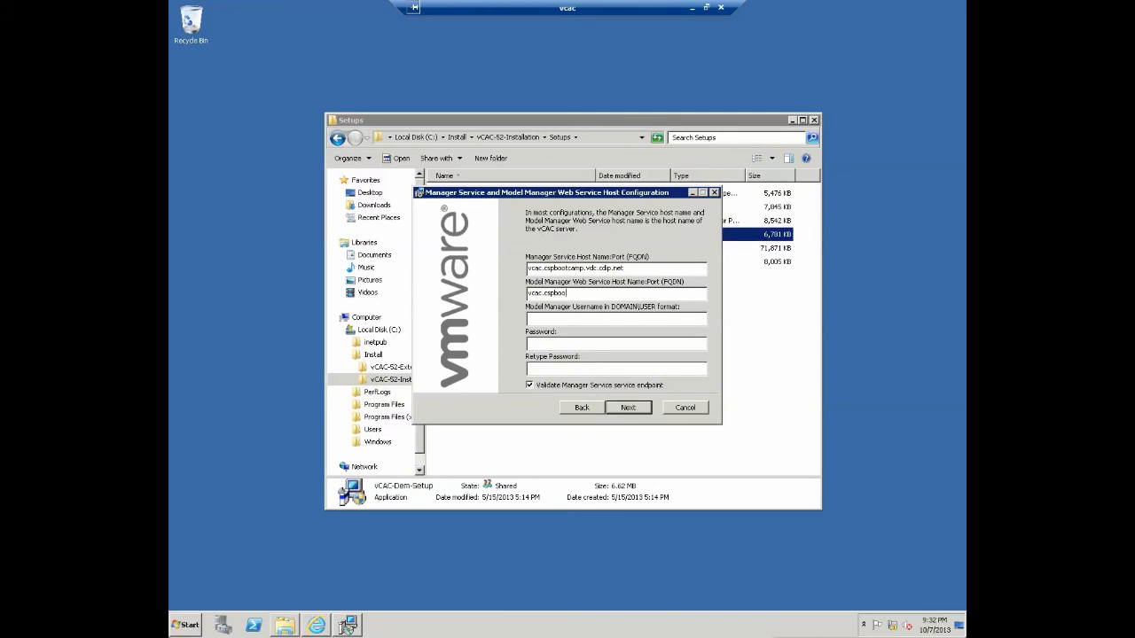
{"action": "type", "text": "tcamp.vdc.cdip.net"}
{"action": "key", "text": "Tab"}
{"action": "type", "text": "cspbootcamp\\vcacsvc*********"}
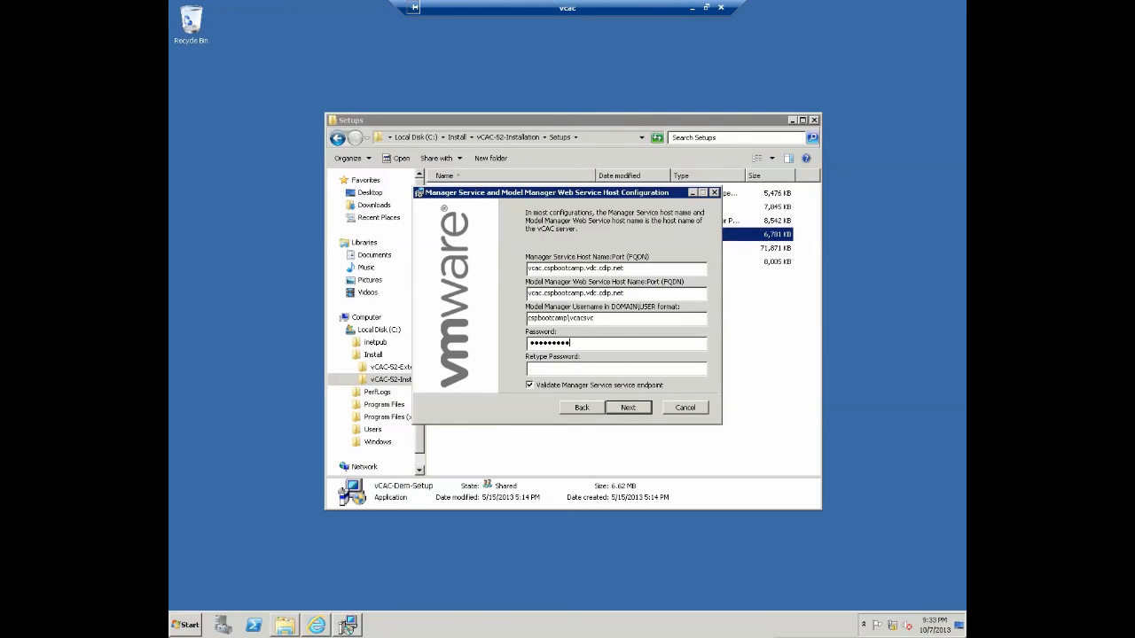
{"action": "type", "text": "*"}
{"action": "key", "text": "Tab"}
{"action": "type", "text": "**********"}
{"action": "key", "text": "Return"}
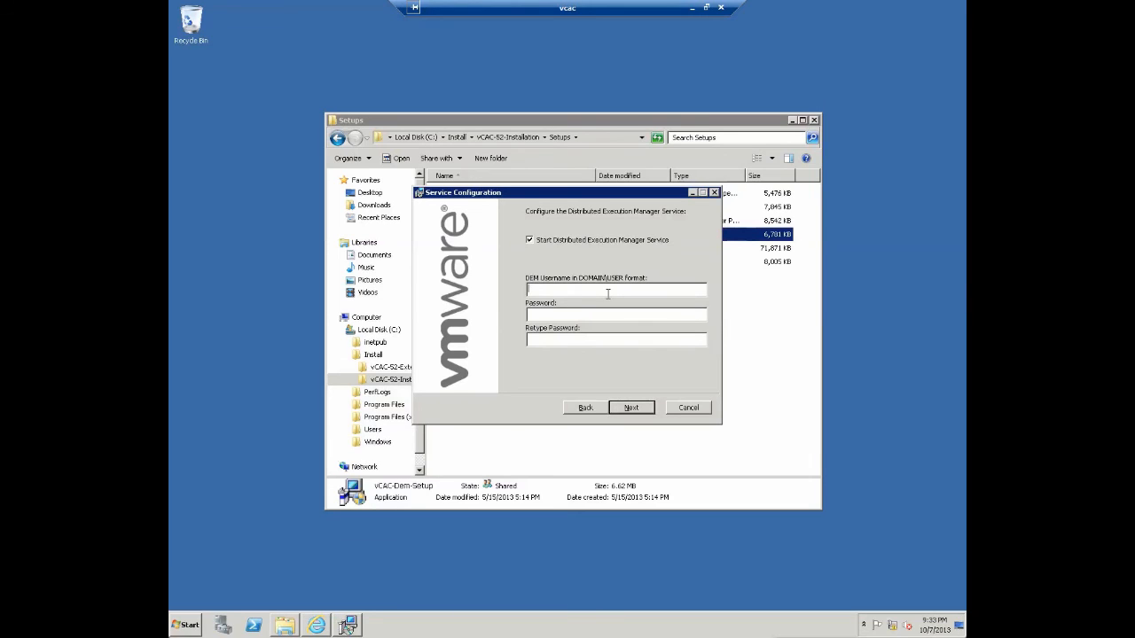
- Enter the DEM service account username and its password twice, then continue to the install summary
{"action": "type", "text": "cspbootcamp\\vcacsvc"}
{"action": "key", "text": "Tab"}
{"action": "type", "text": "VMware123!"}
{"action": "key", "text": "Tab"}
{"action": "type", "text": "VMware123!"}
{"action": "key", "text": "Return"}
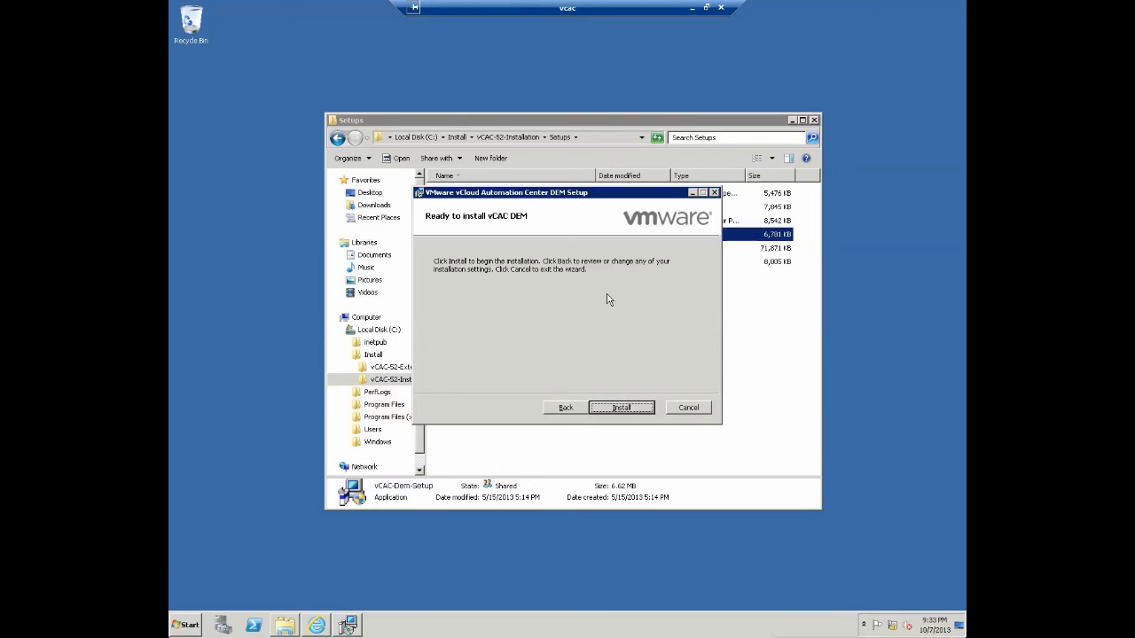
- Install the Orchestrator DEM, finish the wizard, and relaunch vCAC-Dem-Setup for a second instance
{"action": "key", "text": "Return"}
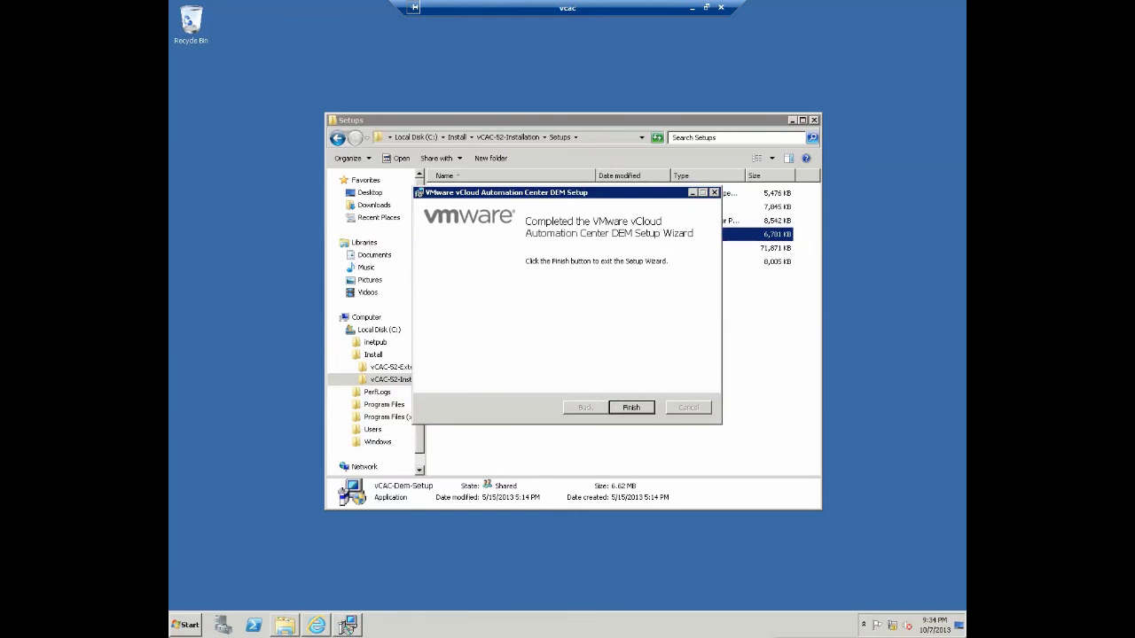
{"action": "left_click", "coordinate": [631, 408]}
{"action": "double_click", "coordinate": [513, 236]}
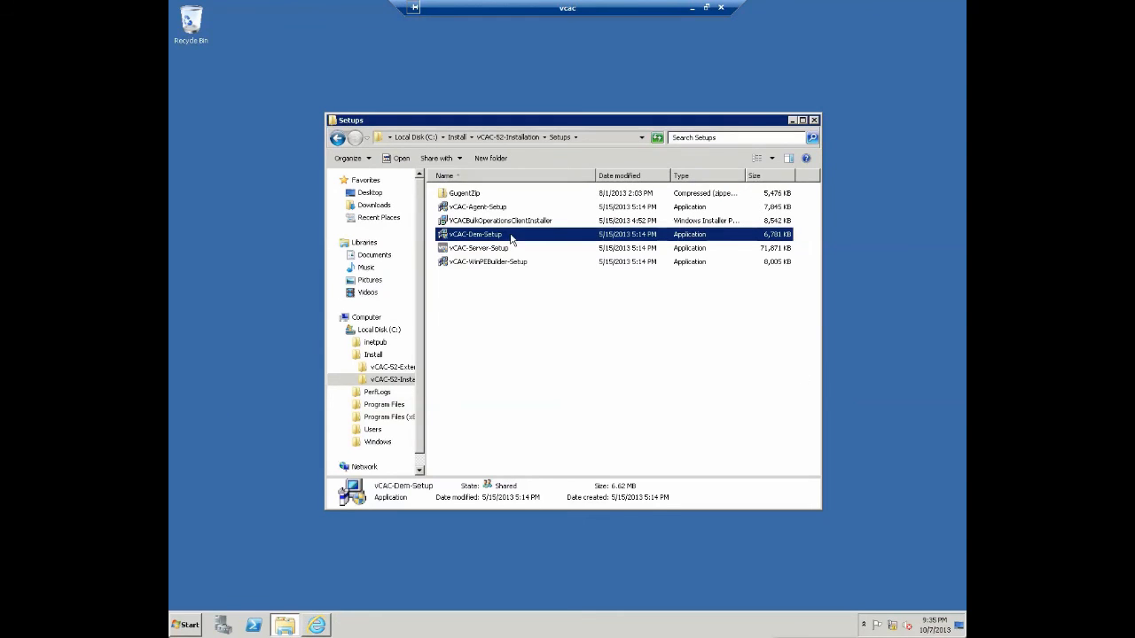
- Run setup as administrator, accept the licence, and name the DEM 'DEM_Worker' with the Worker role
{"action": "left_click", "coordinate": [624, 346]}
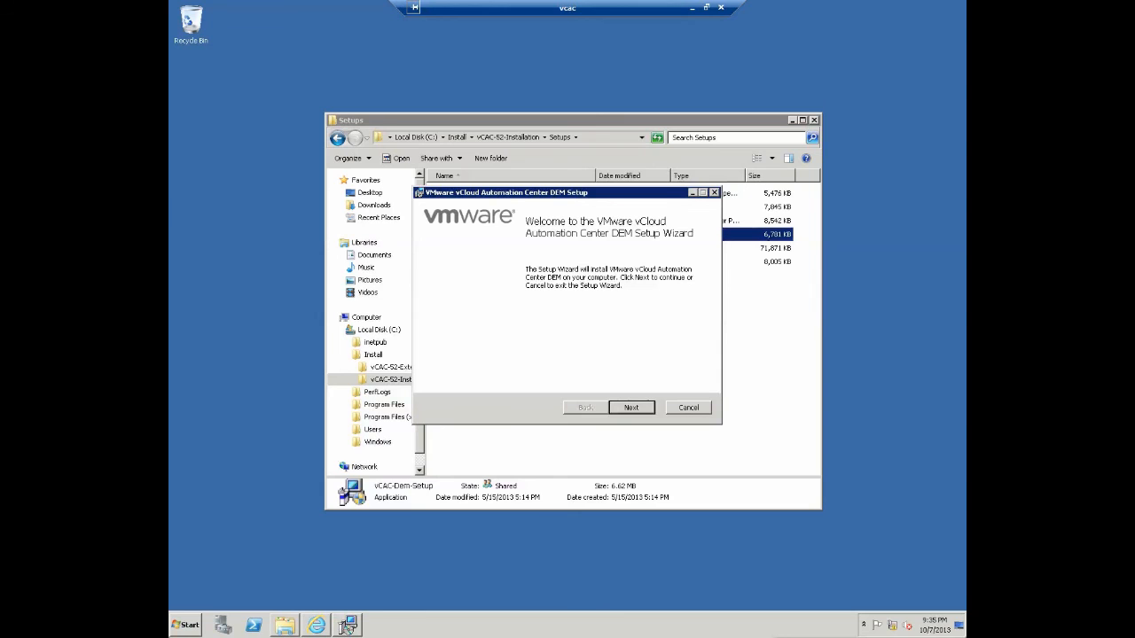
{"action": "left_click", "coordinate": [630, 407]}
{"action": "left_click", "coordinate": [505, 381]}
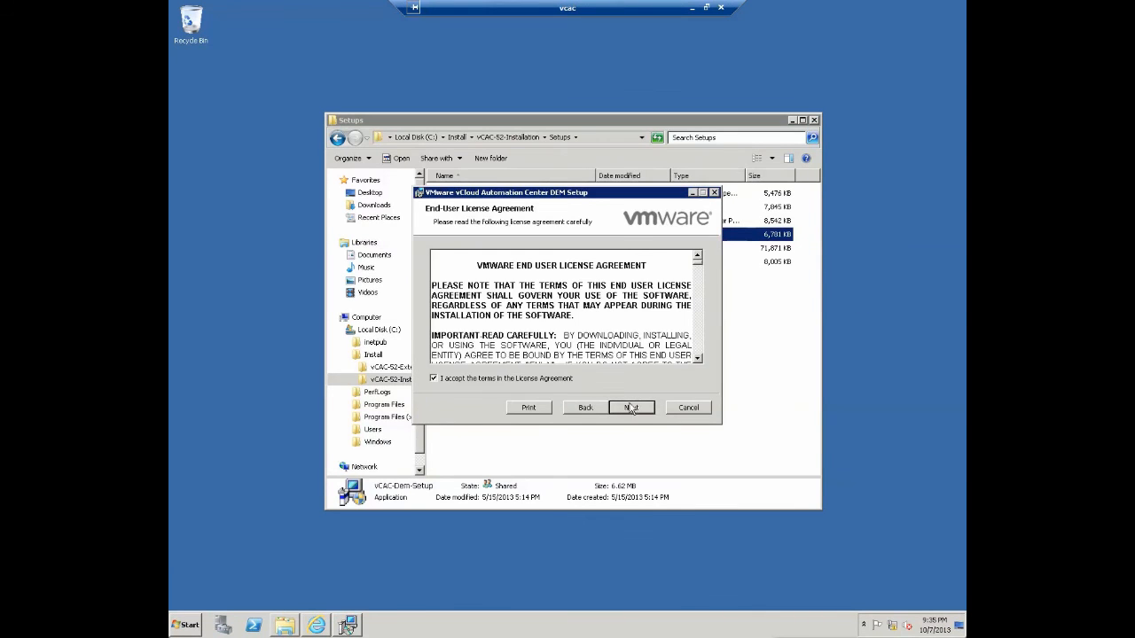
{"action": "left_click", "coordinate": [631, 408]}
{"action": "type", "text": "DEM_Worker"}
{"action": "key", "text": "Tab"}
{"action": "type", "text": "Worker"}
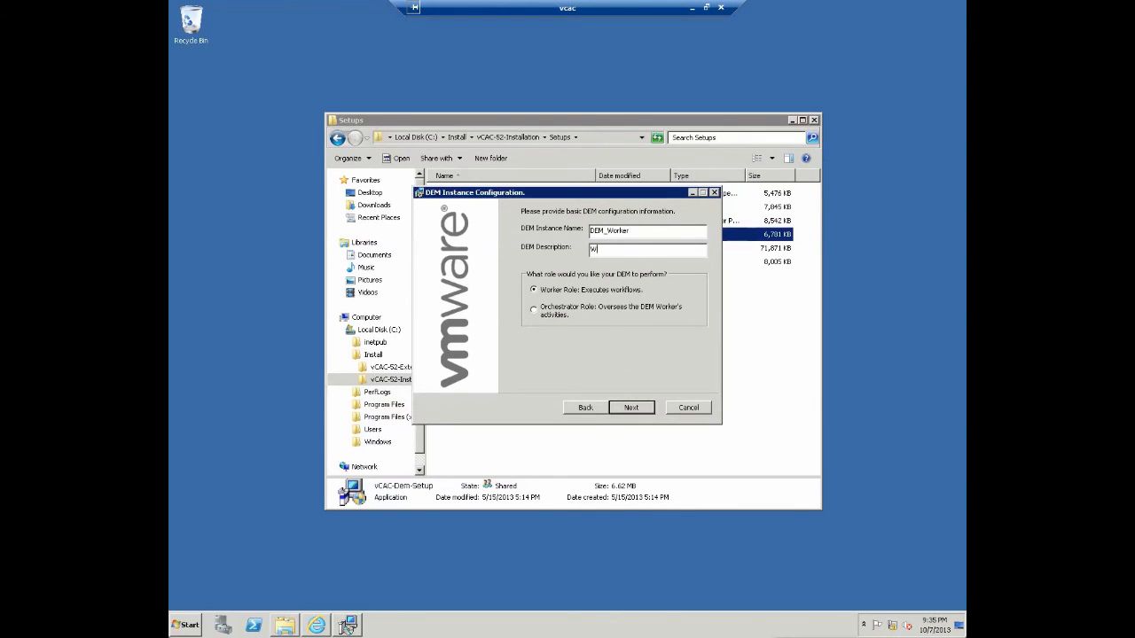
{"action": "key", "text": "Return"}
{"action": "key", "text": "Return"}
- Set the Manager Service and Model Manager hosts to vcac.cspbootcamp.vdc.cdip.net
{"action": "type", "text": "vcac.cspboo"}
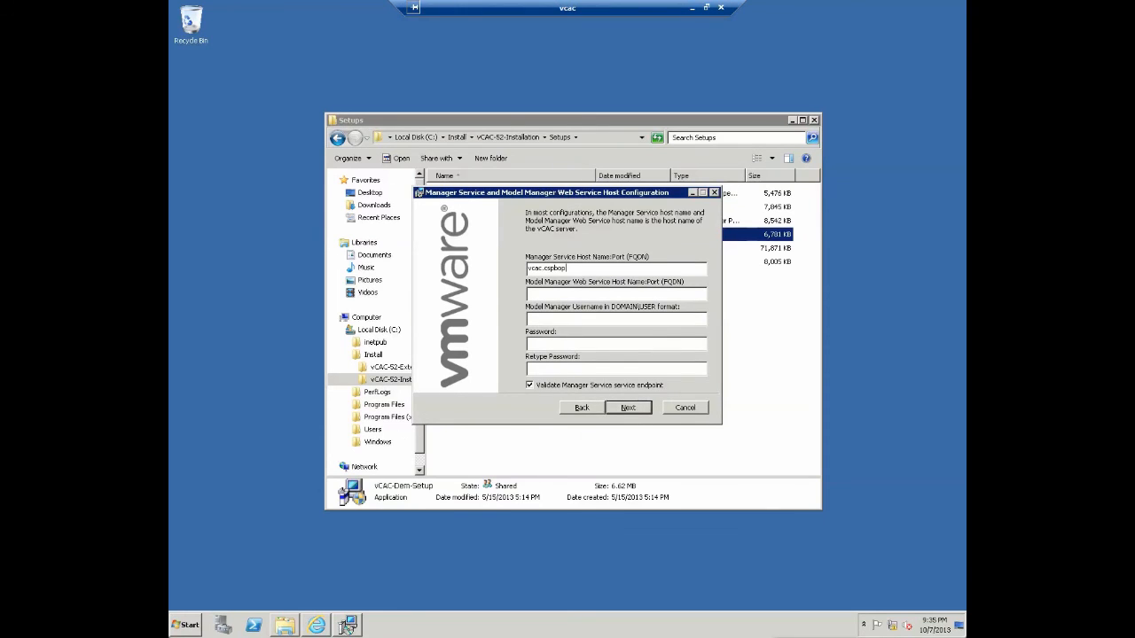
{"action": "type", "text": "tcamp.vdc.cdip.net"}
{"action": "key", "text": "ctrl+a"}
{"action": "key", "text": "ctrl+c"}
{"action": "key", "text": "Tab"}
{"action": "key", "text": "ctrl+v"}
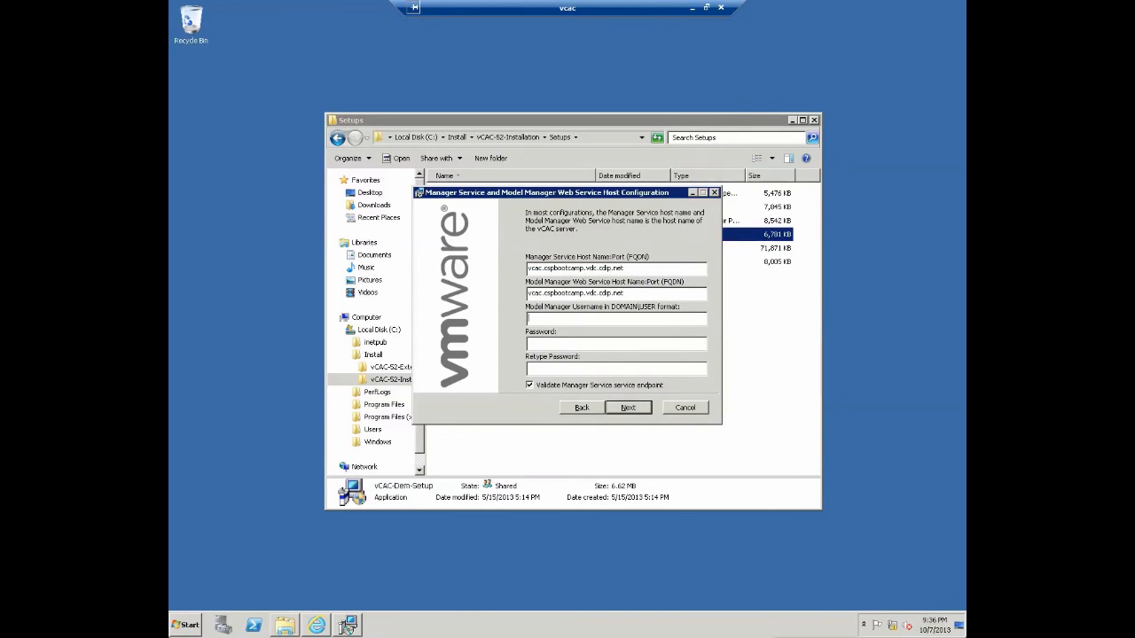
- Enter the service account credentials for Model Manager, then start entering the DEM service account username
{"action": "key", "text": "Tab"}
{"action": "type", "text": "cspbootcamp\\vcacsvc"}
{"action": "key", "text": "Tab"}
{"action": "type", "text": "********"}
{"action": "key", "text": "BackSpace"}
{"action": "key", "text": "BackSpace"}
{"action": "key", "text": "BackSpace"}
{"action": "key", "text": "BackSpace"}
{"action": "key", "text": "BackSpace"}
{"action": "key", "text": "BackSpace"}
{"action": "key", "text": "BackSpace"}
{"action": "key", "text": "BackSpace"}
{"action": "type", "text": "**********"}
{"action": "key", "text": "Tab"}
{"action": "type", "text": "**********"}
{"action": "key", "text": "Return"}
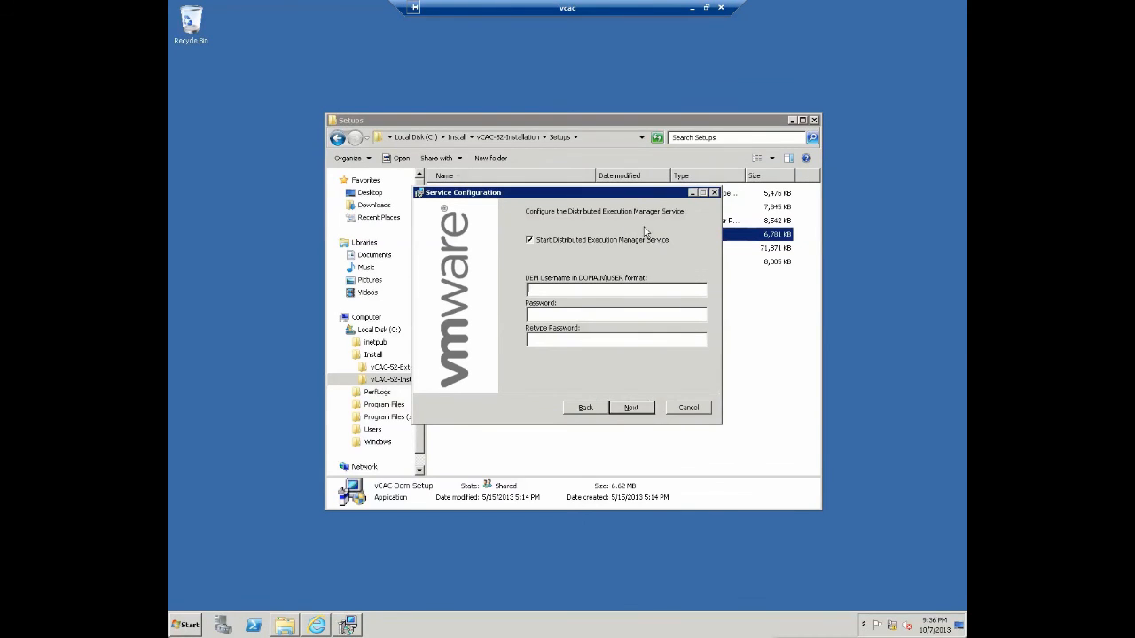
{"action": "type", "text": "cspbootcamp\\vcacsvc"}
{"action": "key", "text": "Tab"}
- Complete the DEM service account password, install the DEM_Worker instance, and close the finished wizard
{"action": "type", "text": "**********"}
{"action": "key", "text": "Tab"}
{"action": "type", "text": "**********"}
{"action": "key", "text": "Return"}
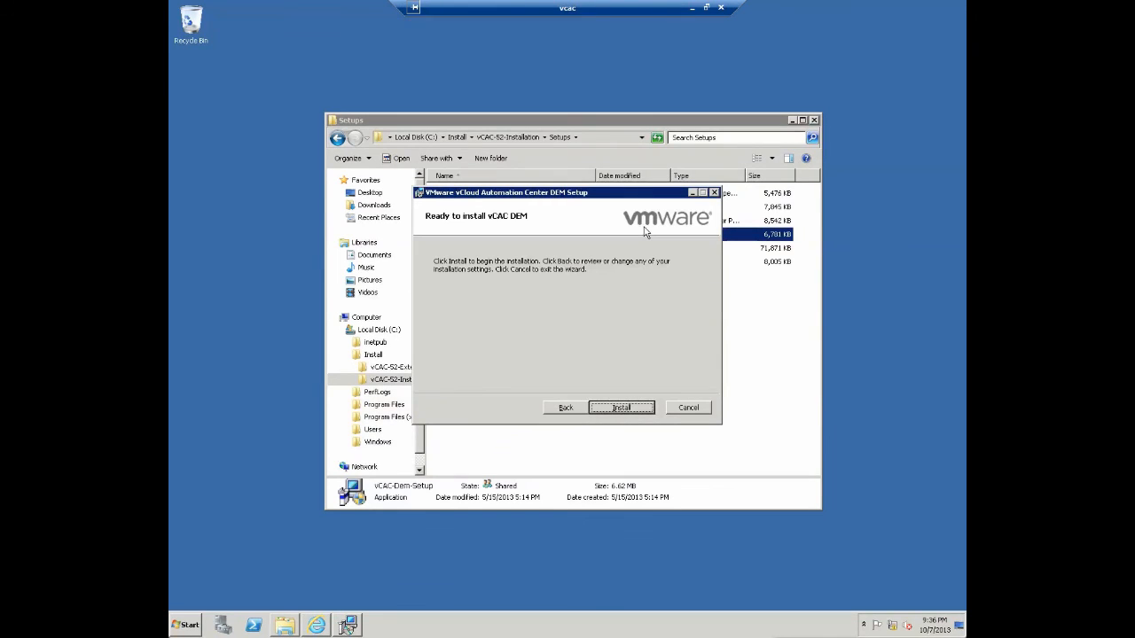
{"action": "key", "text": "Return"}
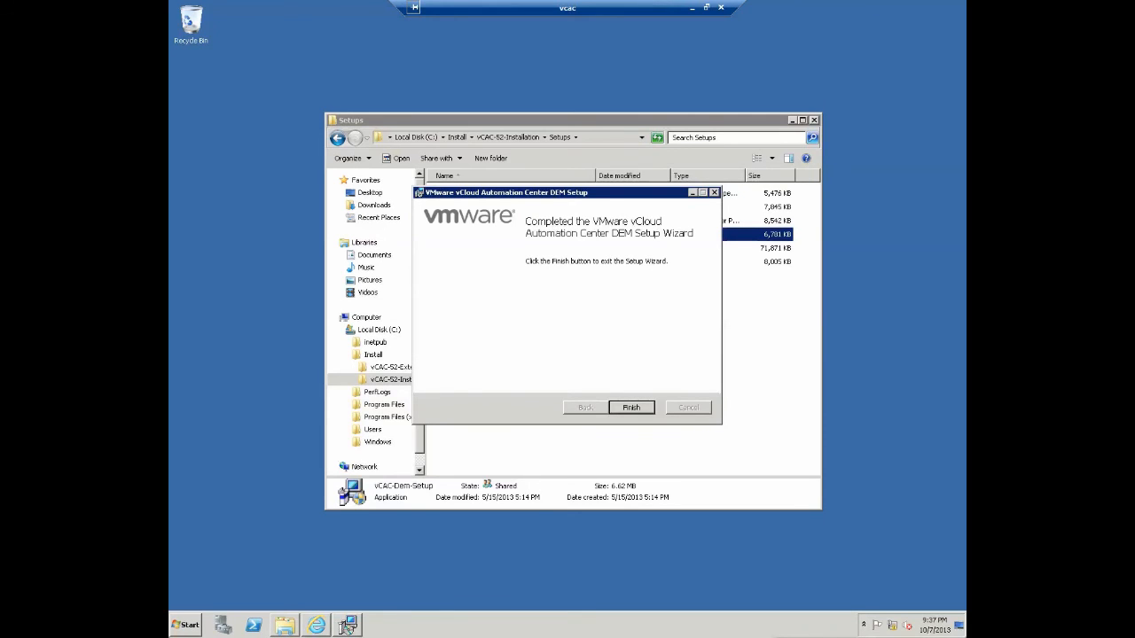
{"action": "left_click", "coordinate": [640, 409]}
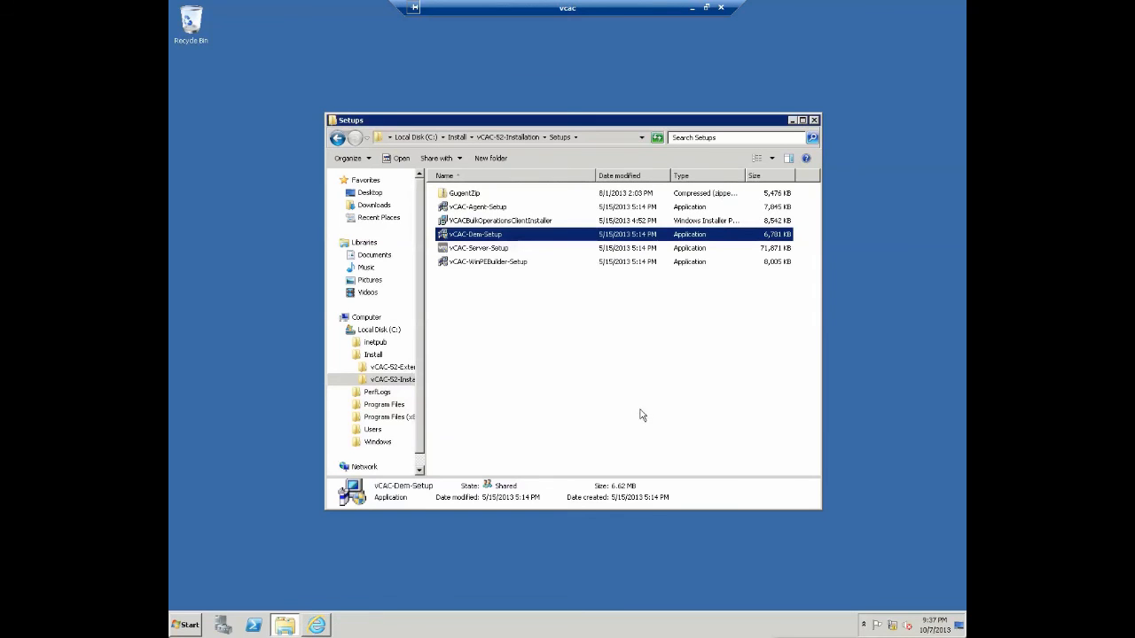
- Reload the vCAC portal home page to confirm no DEM warnings remain, then close Internet Explorer
{"action": "left_click", "coordinate": [317, 625]}
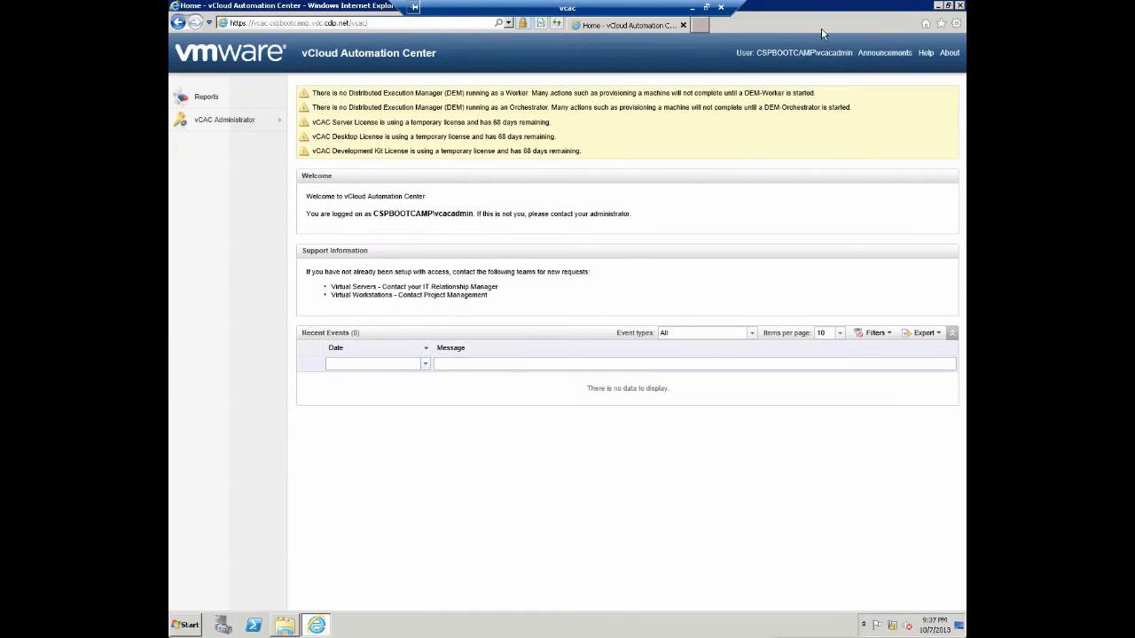
{"action": "left_click", "coordinate": [555, 24]}
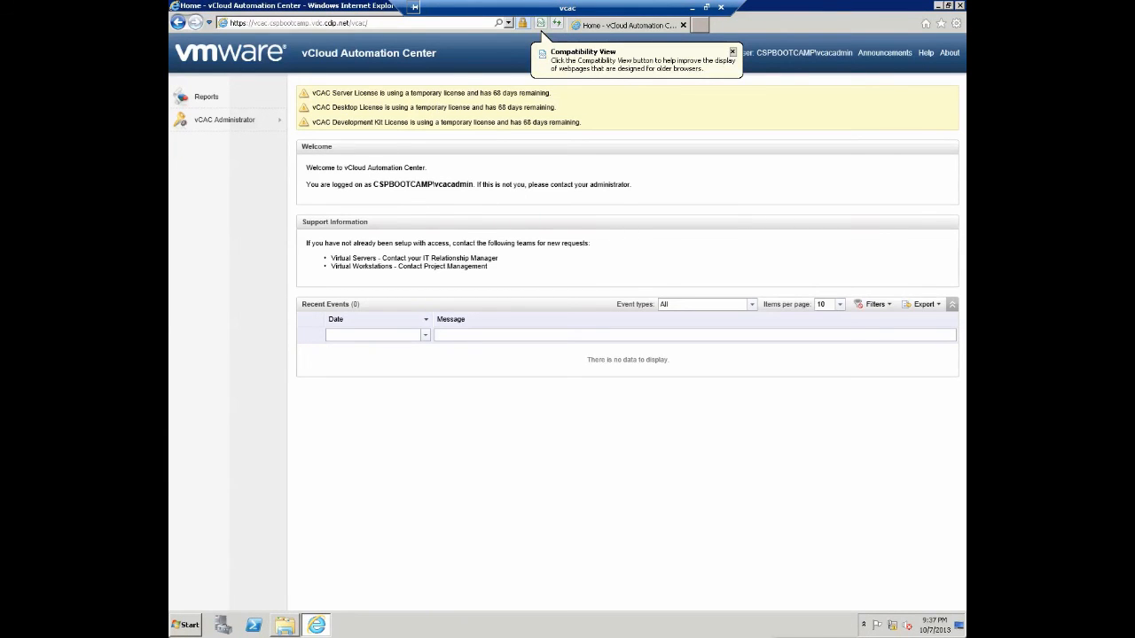
{"action": "left_click", "coordinate": [961, 5]}
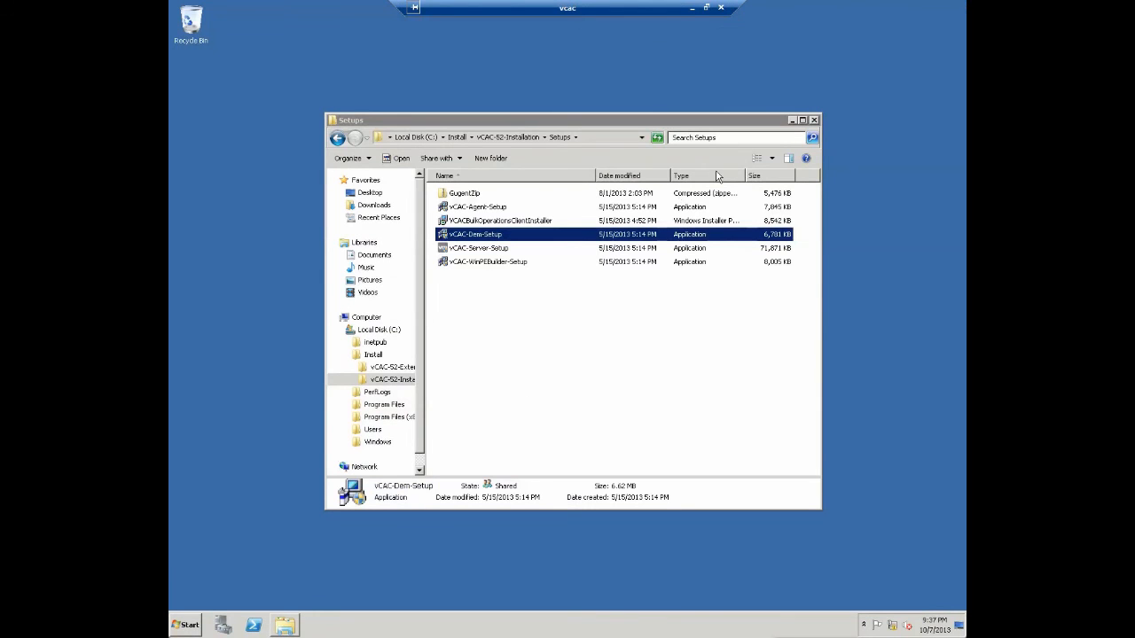
- Close the Setups folder window and log off the server from the Start menu
{"action": "left_click", "coordinate": [814, 120]}
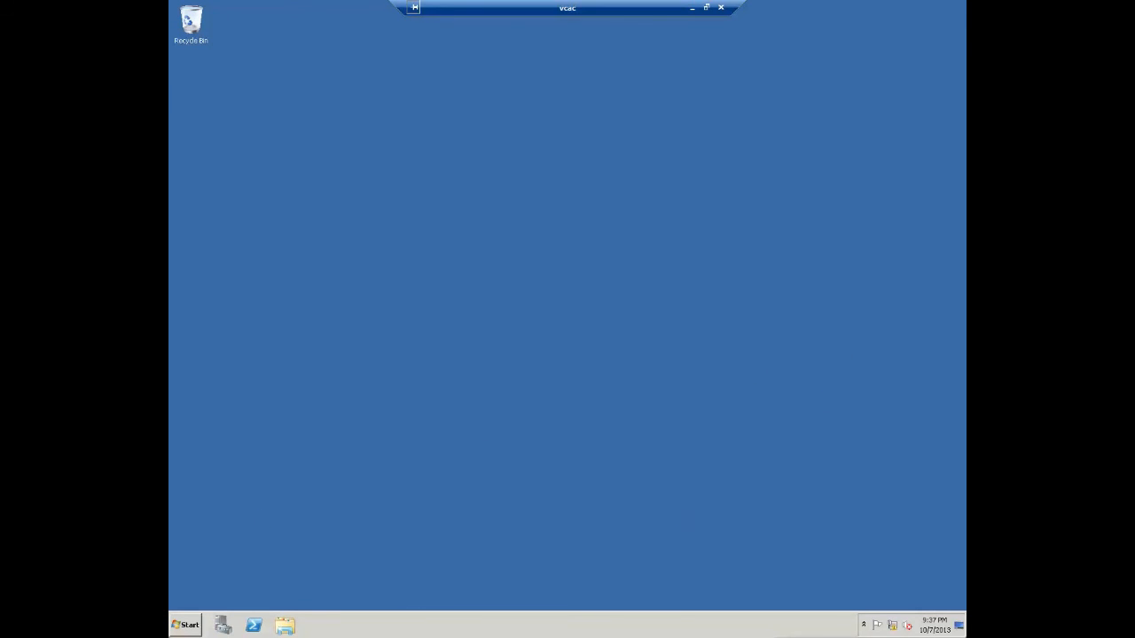
{"action": "left_click", "coordinate": [189, 626]}
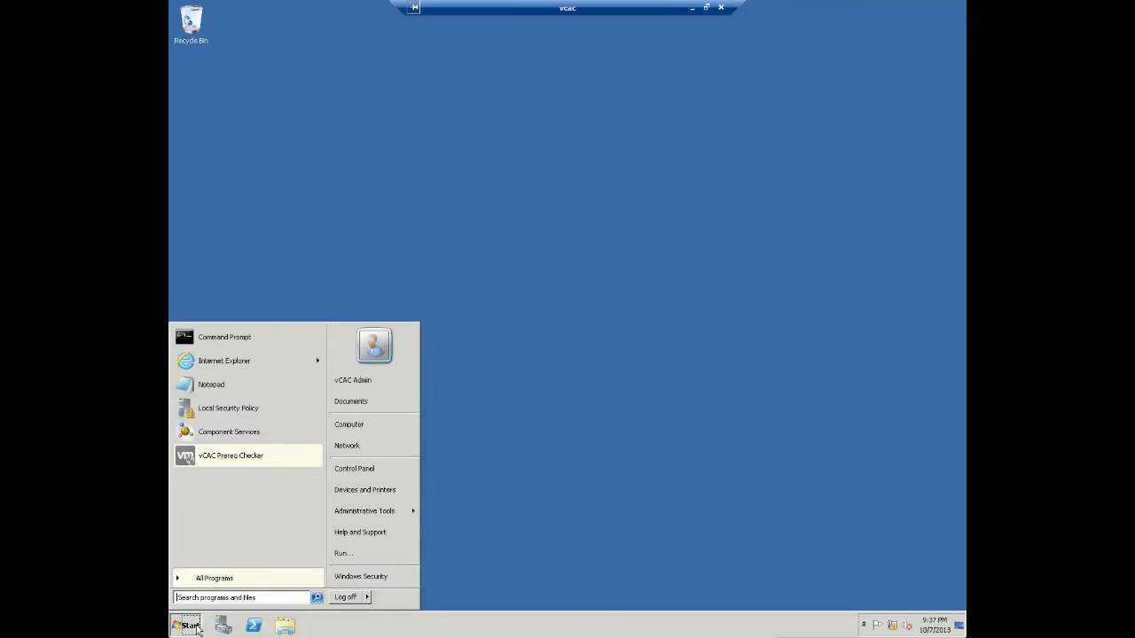
{"action": "left_click", "coordinate": [345, 597]}
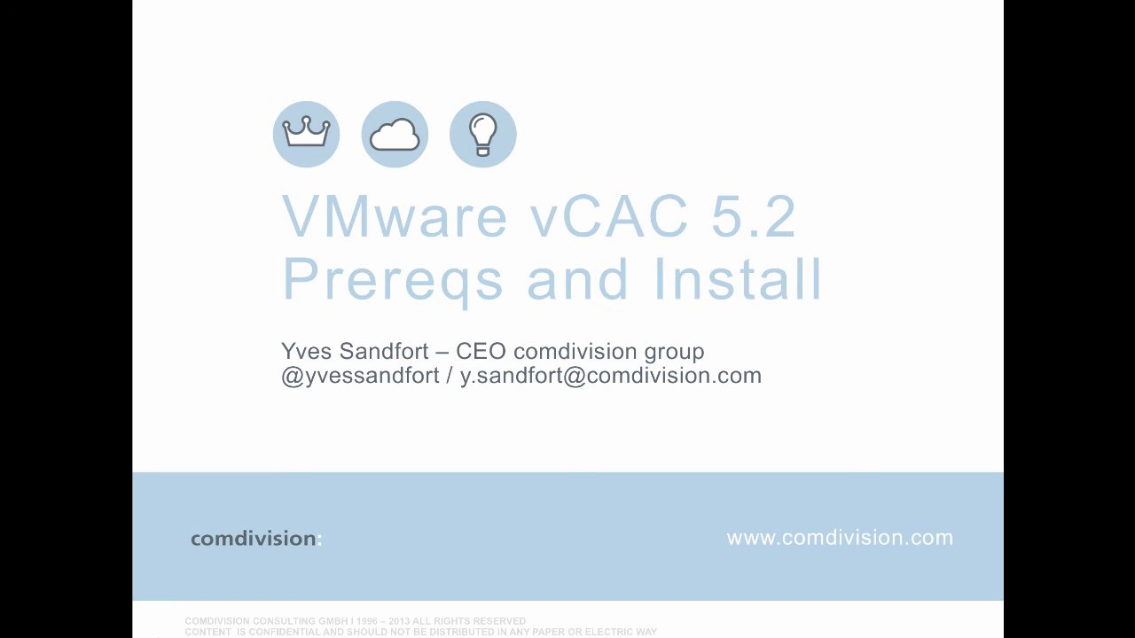